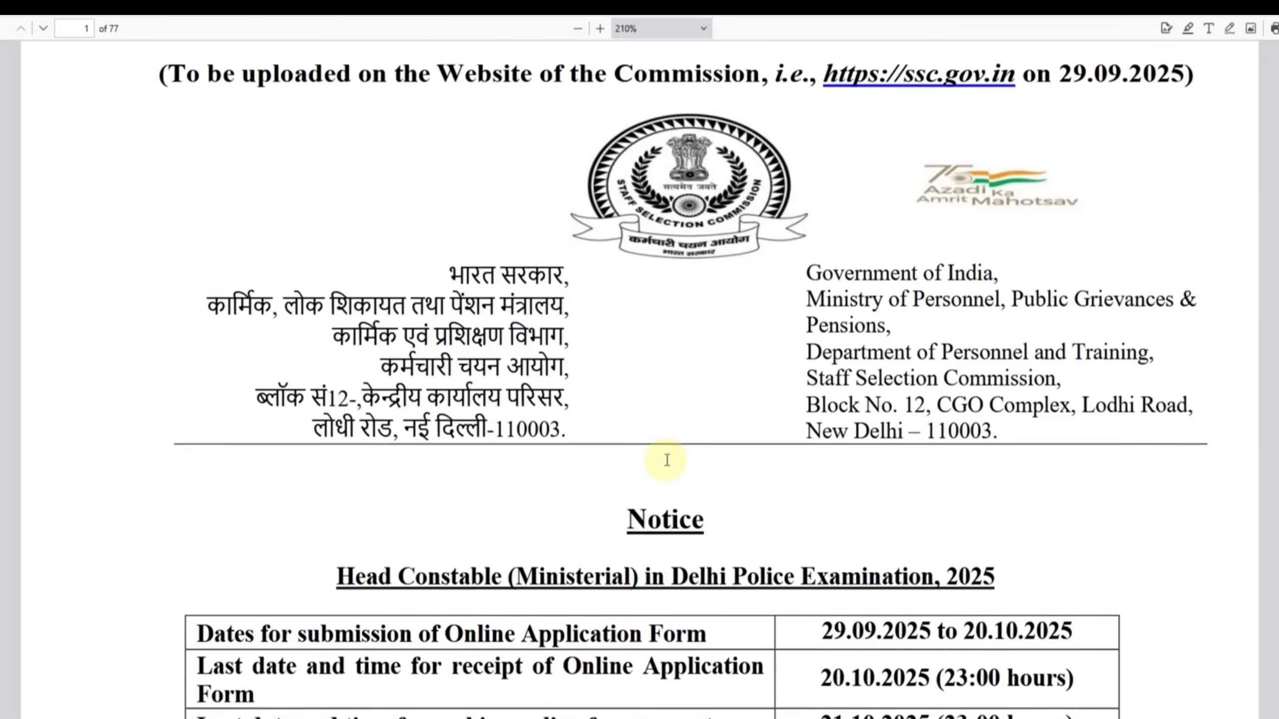
Scroll the Head Constable (Ministerial) 2025 notice PDF to show its key dates table
{"action": "scroll", "coordinate": [662, 464], "scroll_direction": "down", "scroll_amount": 5}
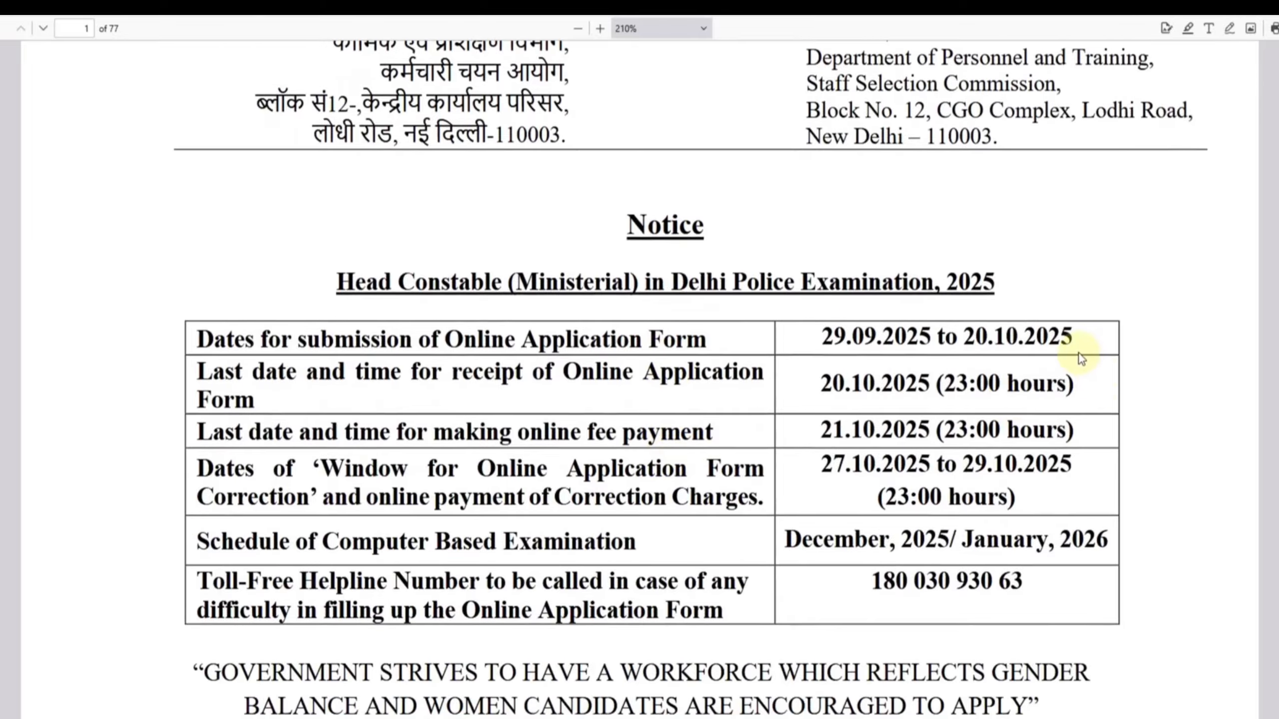
Read down the notice from page 1's dates table to section 9, Essential Qualifications
{"action": "scroll", "coordinate": [1061, 382], "scroll_direction": "down", "scroll_amount": 5}
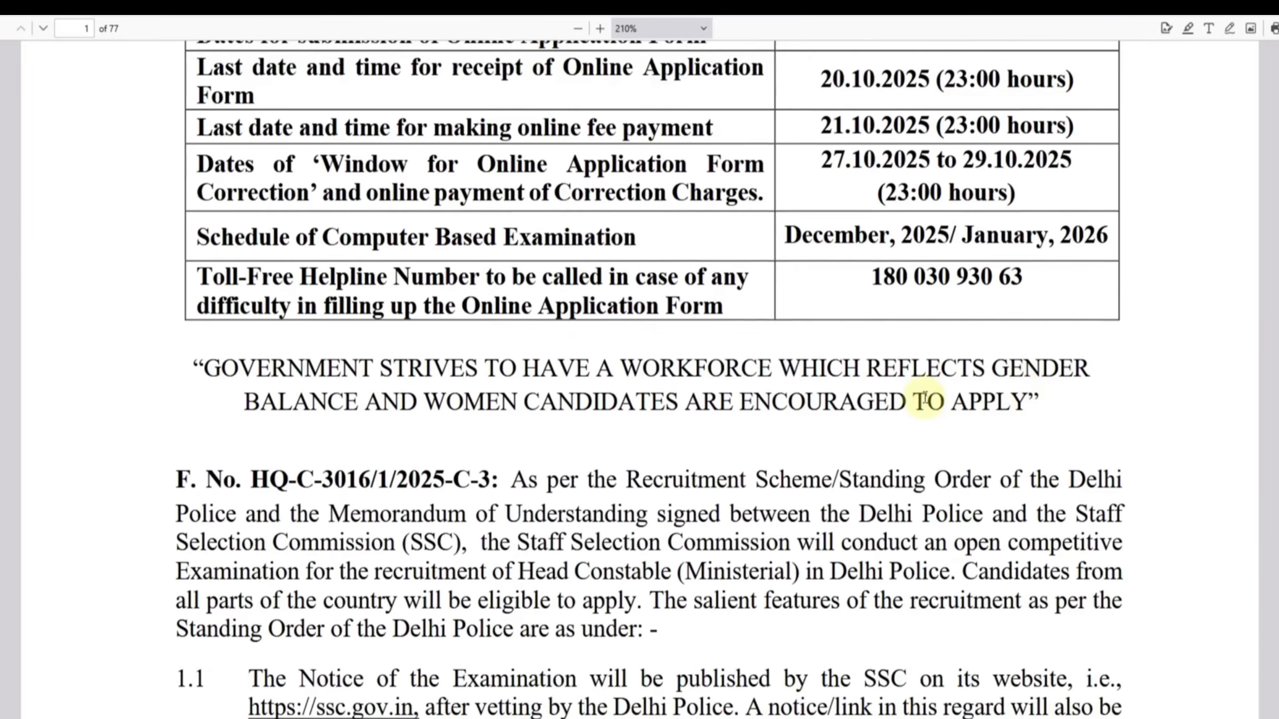
{"action": "scroll", "coordinate": [923, 399], "scroll_direction": "down", "scroll_amount": 15}
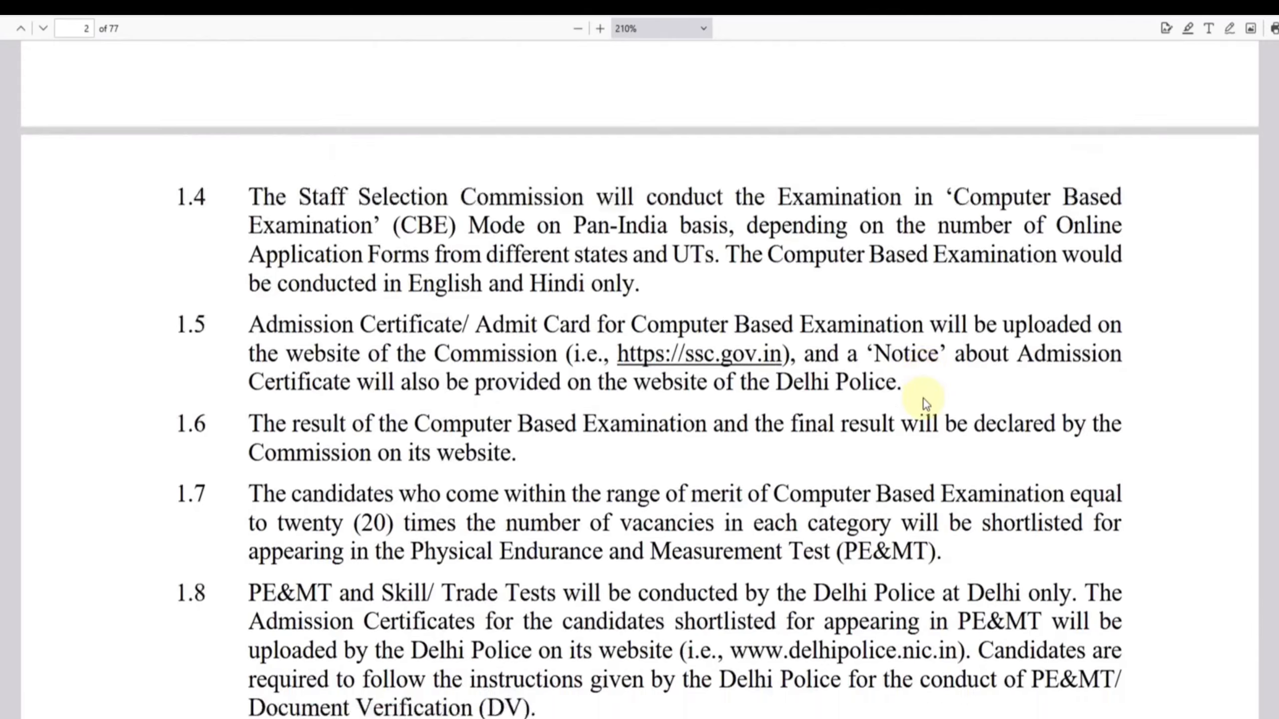
{"action": "scroll", "coordinate": [923, 399], "scroll_direction": "down", "scroll_amount": 15}
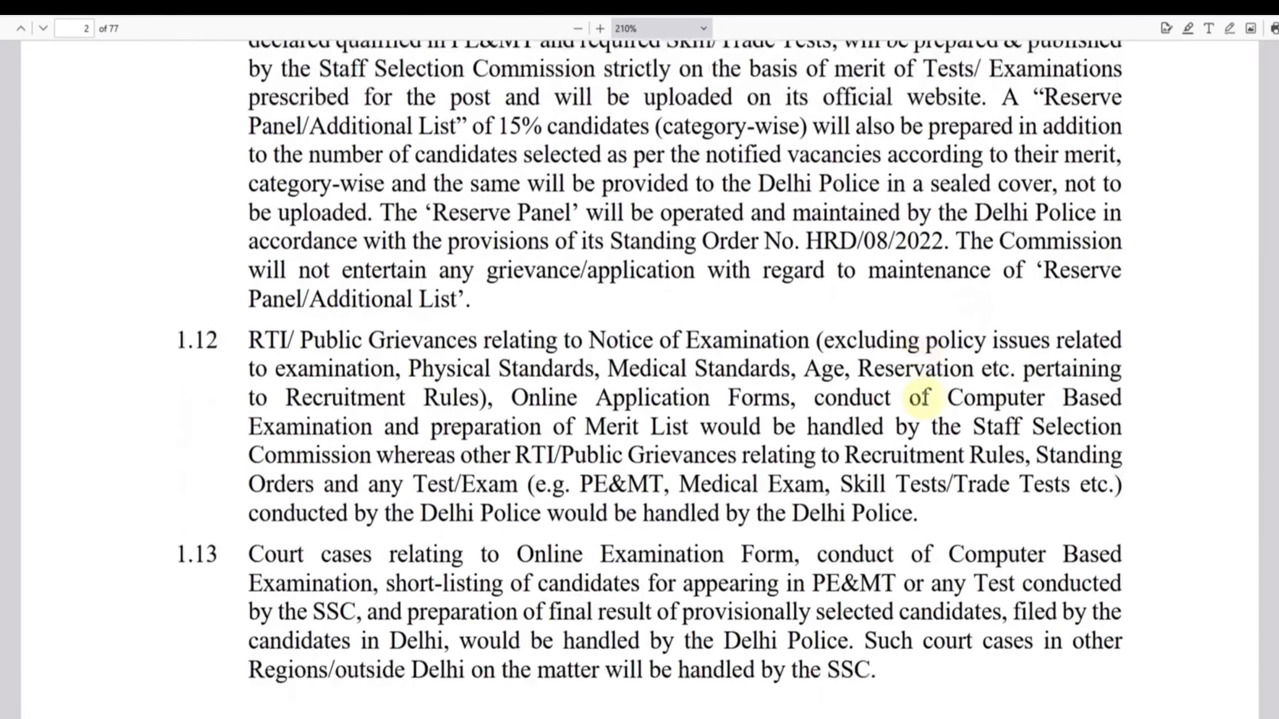
{"action": "scroll", "coordinate": [923, 399], "scroll_direction": "down", "scroll_amount": 15}
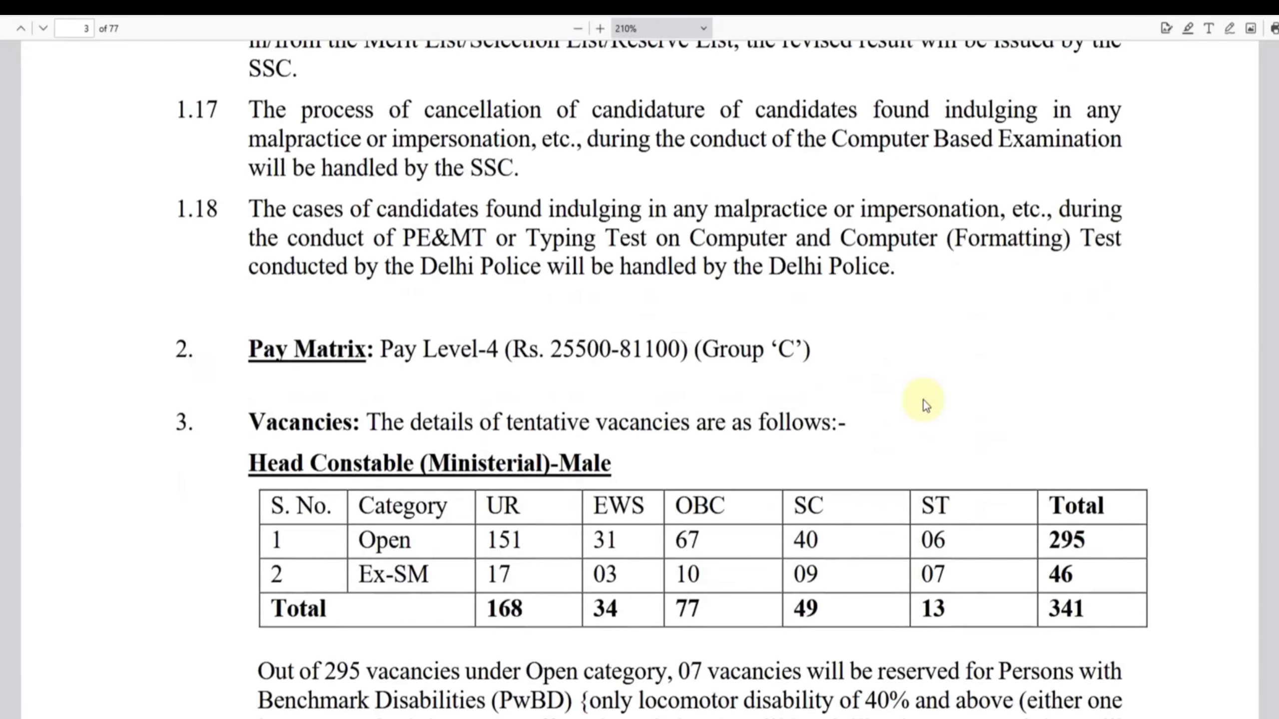
{"action": "scroll", "coordinate": [923, 401], "scroll_direction": "down", "scroll_amount": 4}
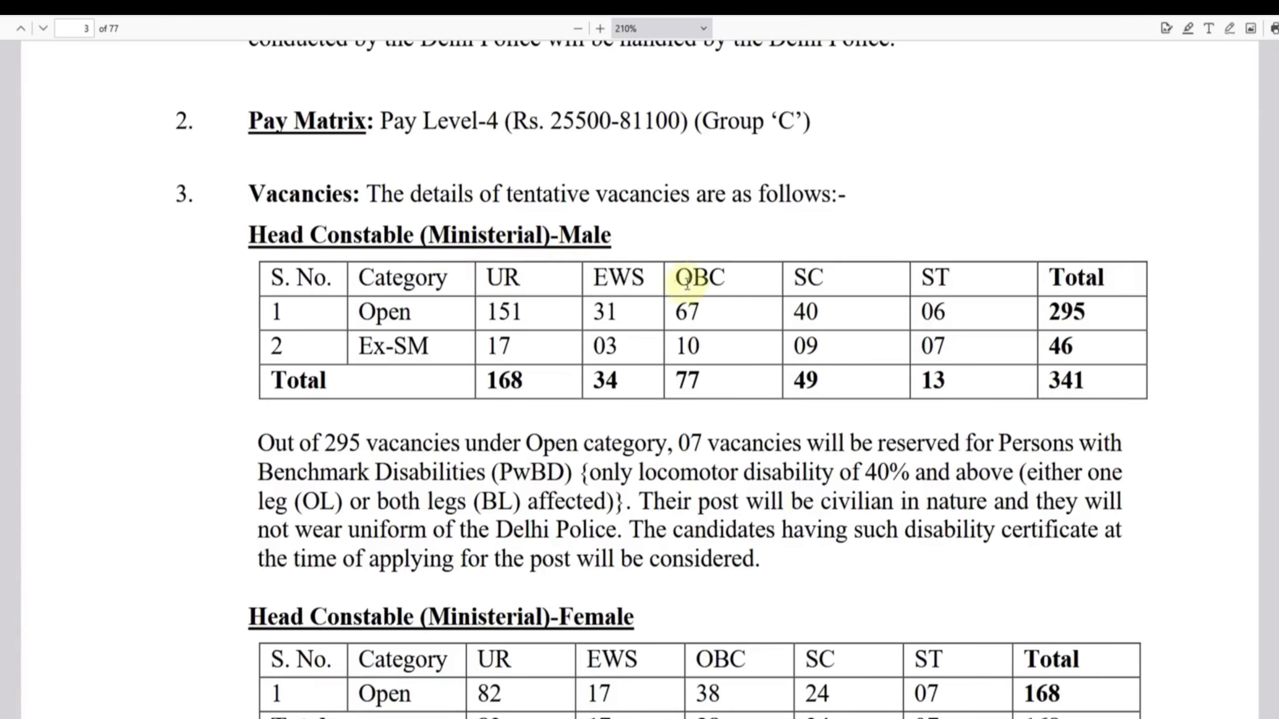
{"action": "scroll", "coordinate": [714, 302], "scroll_direction": "down", "scroll_amount": 3}
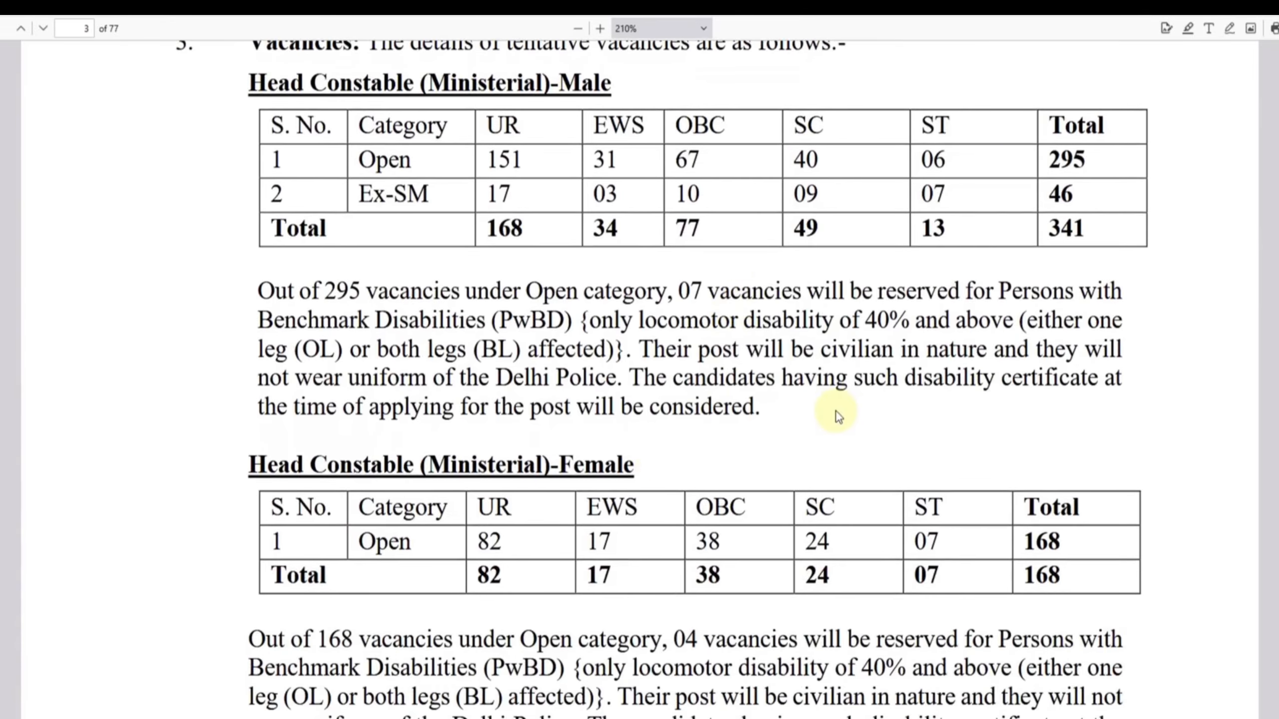
{"action": "scroll", "coordinate": [836, 412], "scroll_direction": "down", "scroll_amount": 20}
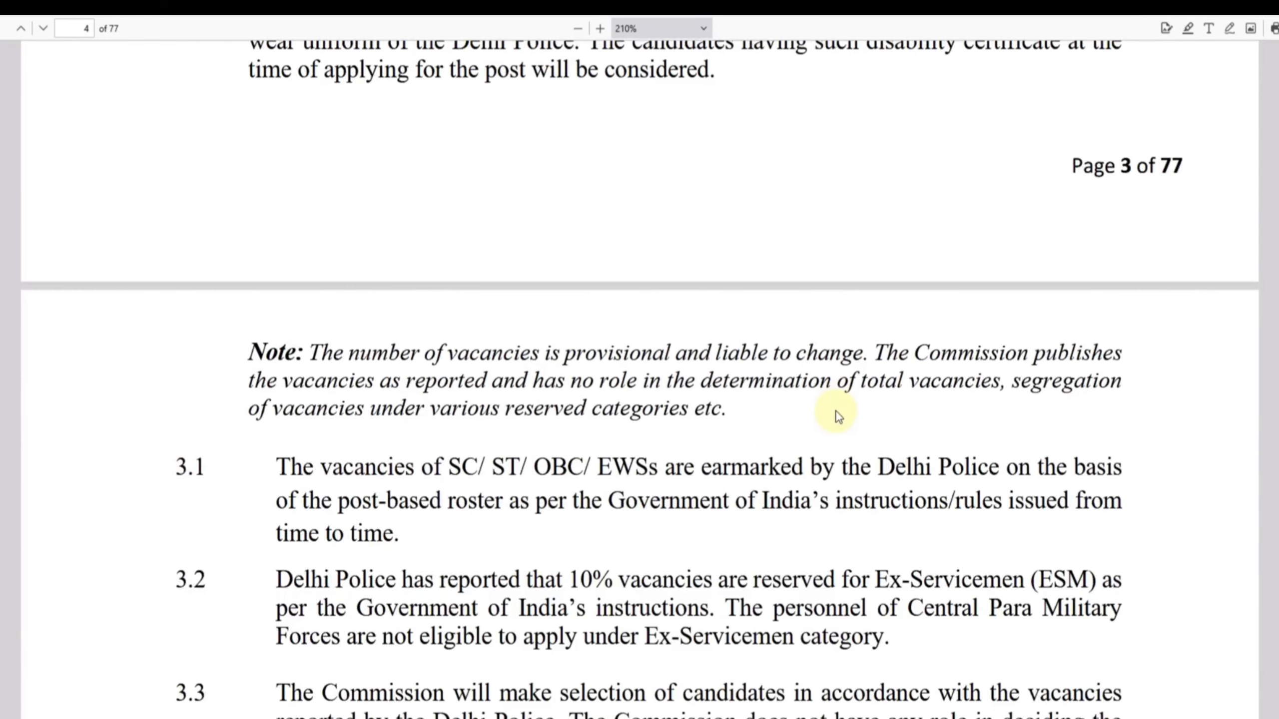
{"action": "scroll", "coordinate": [835, 412], "scroll_direction": "down", "scroll_amount": 5}
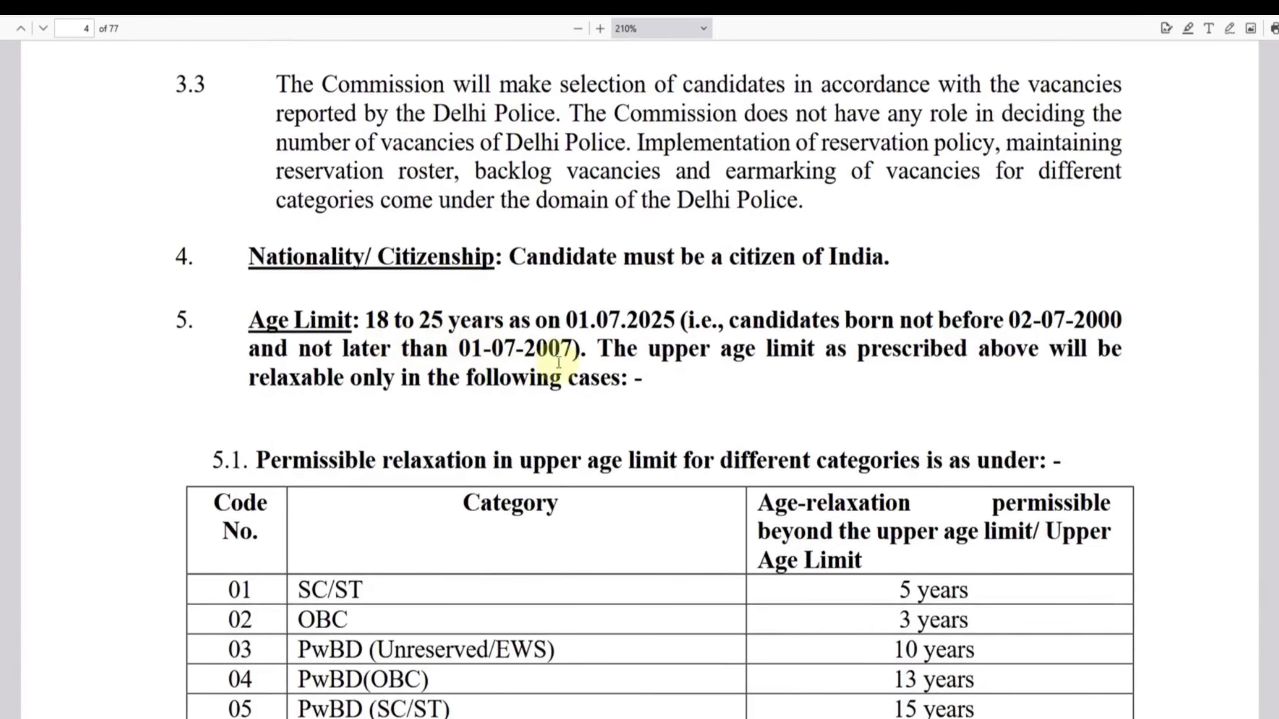
{"action": "scroll", "coordinate": [721, 447], "scroll_direction": "down", "scroll_amount": 11}
{"action": "scroll", "coordinate": [723, 447], "scroll_direction": "down", "scroll_amount": 20}
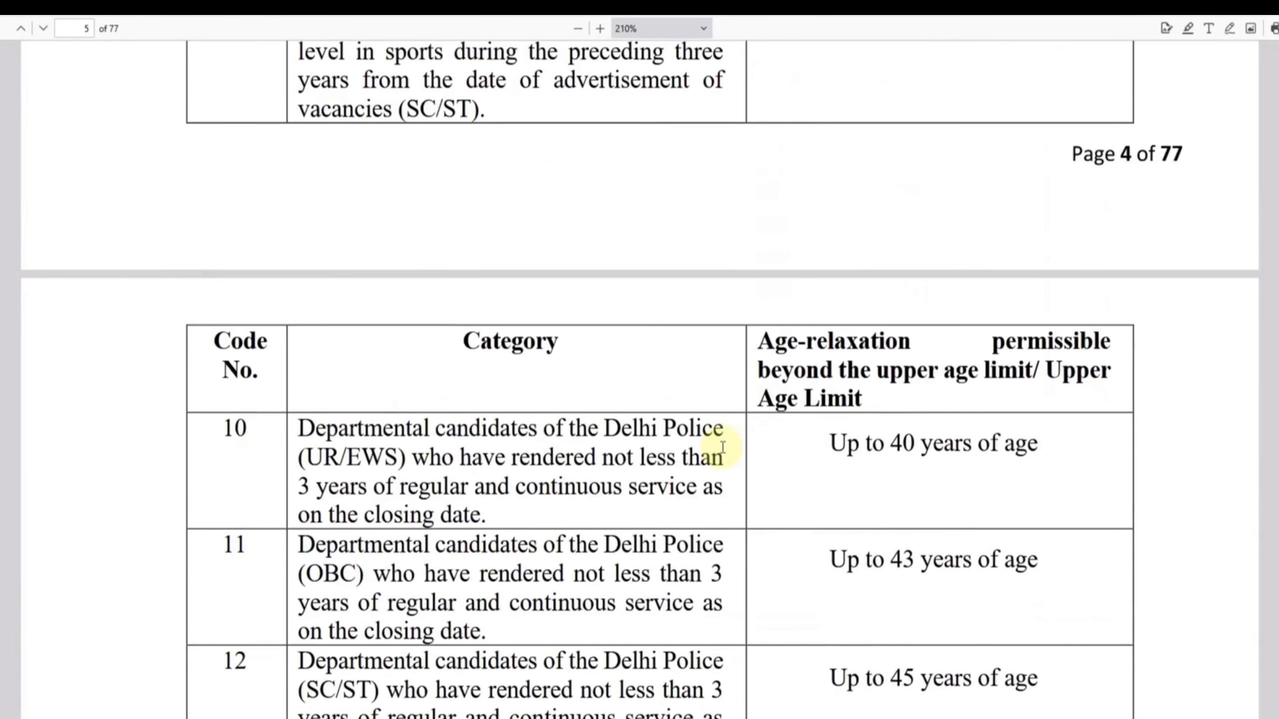
{"action": "scroll", "coordinate": [723, 447], "scroll_direction": "down", "scroll_amount": 20}
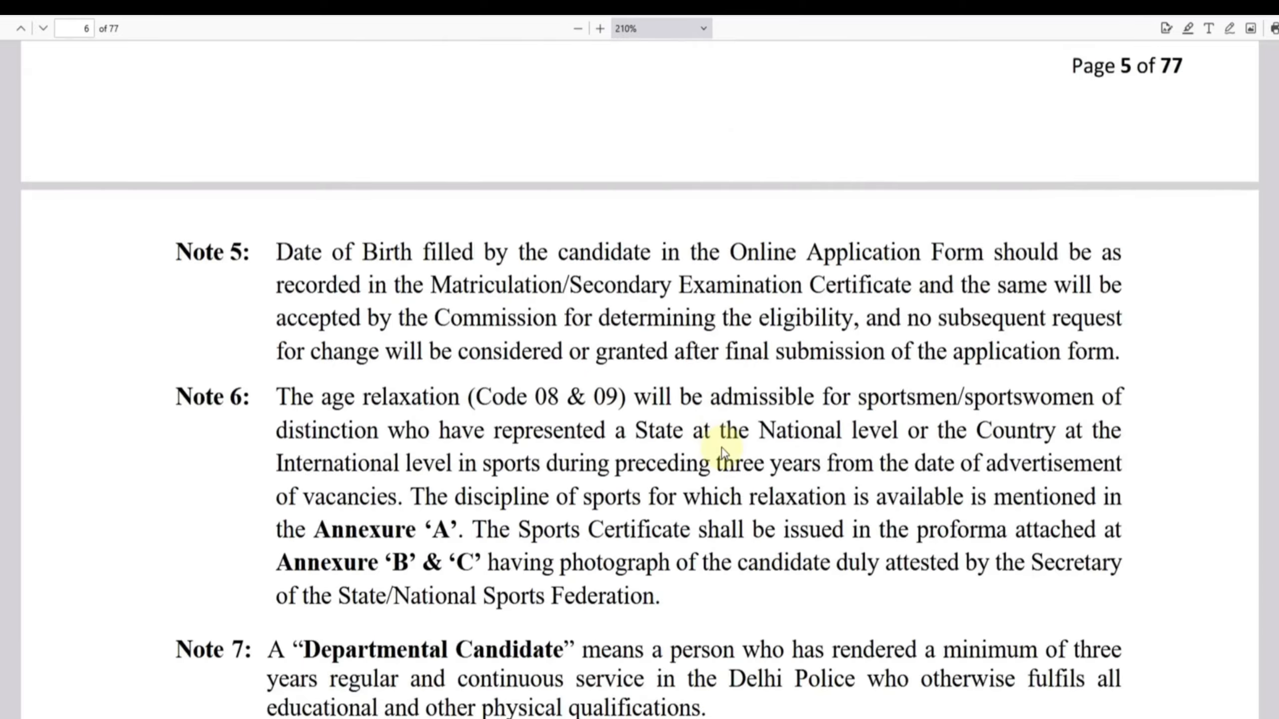
{"action": "scroll", "coordinate": [721, 447], "scroll_direction": "down", "scroll_amount": 20}
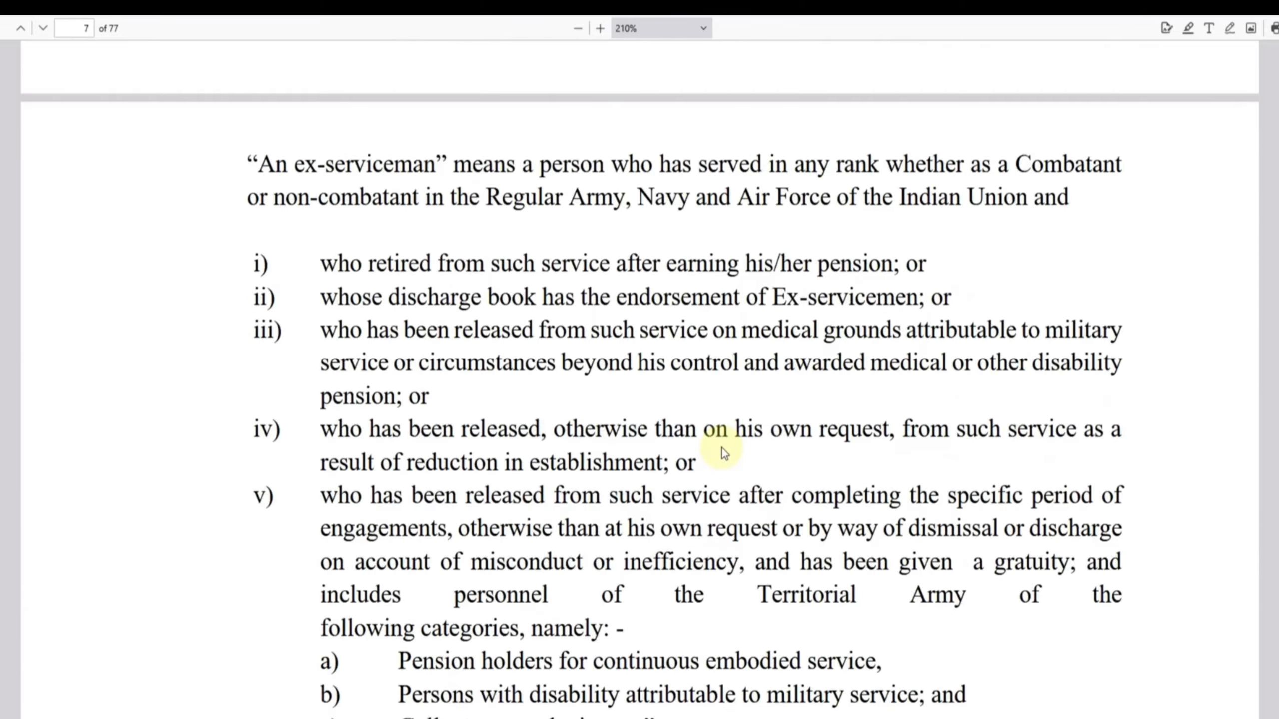
{"action": "scroll", "coordinate": [721, 447], "scroll_direction": "down", "scroll_amount": 20}
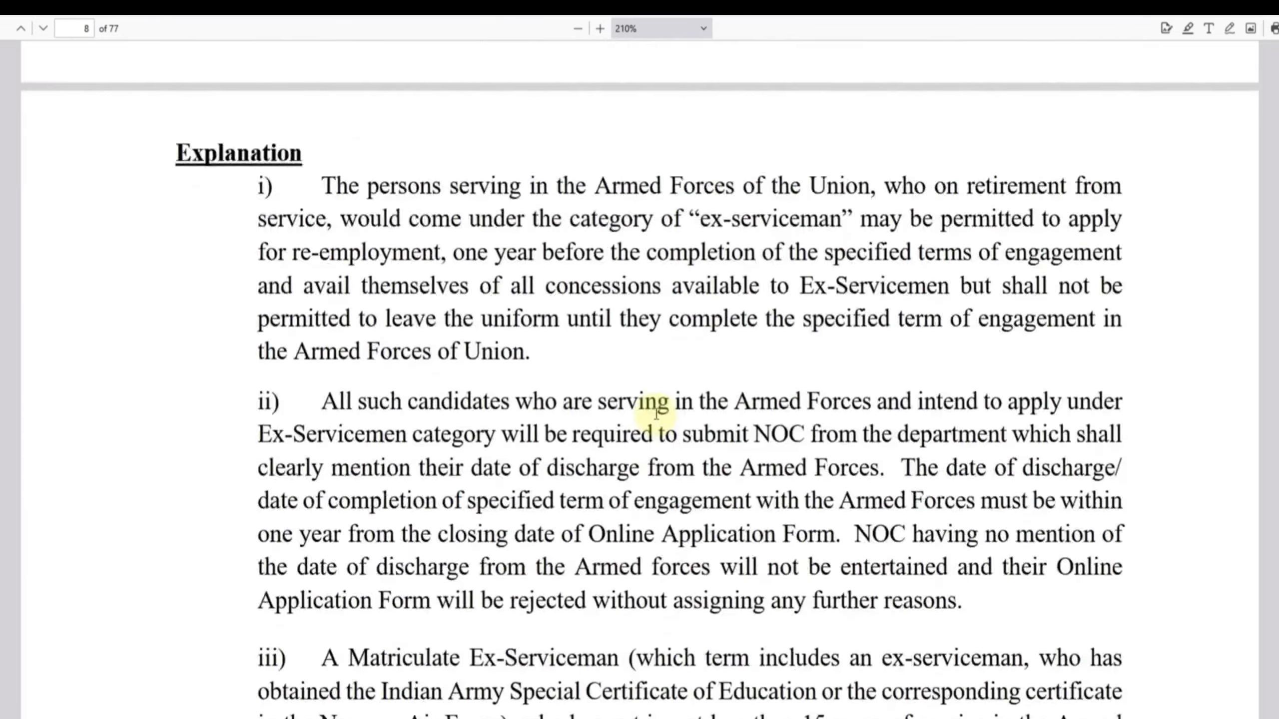
{"action": "scroll", "coordinate": [609, 405], "scroll_direction": "down", "scroll_amount": 19}
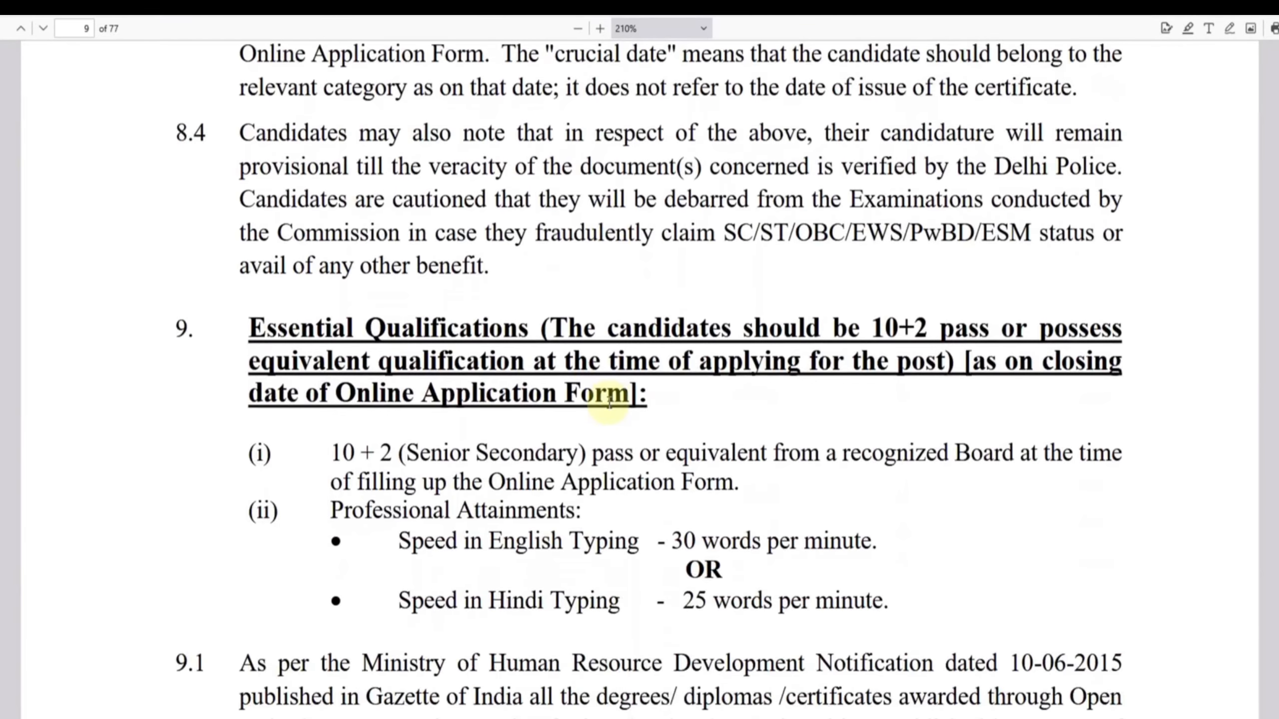
Highlight the 30 wpm English typing requirement and the word 'closing' in section 9, then deselect
{"action": "scroll", "coordinate": [610, 403], "scroll_direction": "down", "scroll_amount": 3}
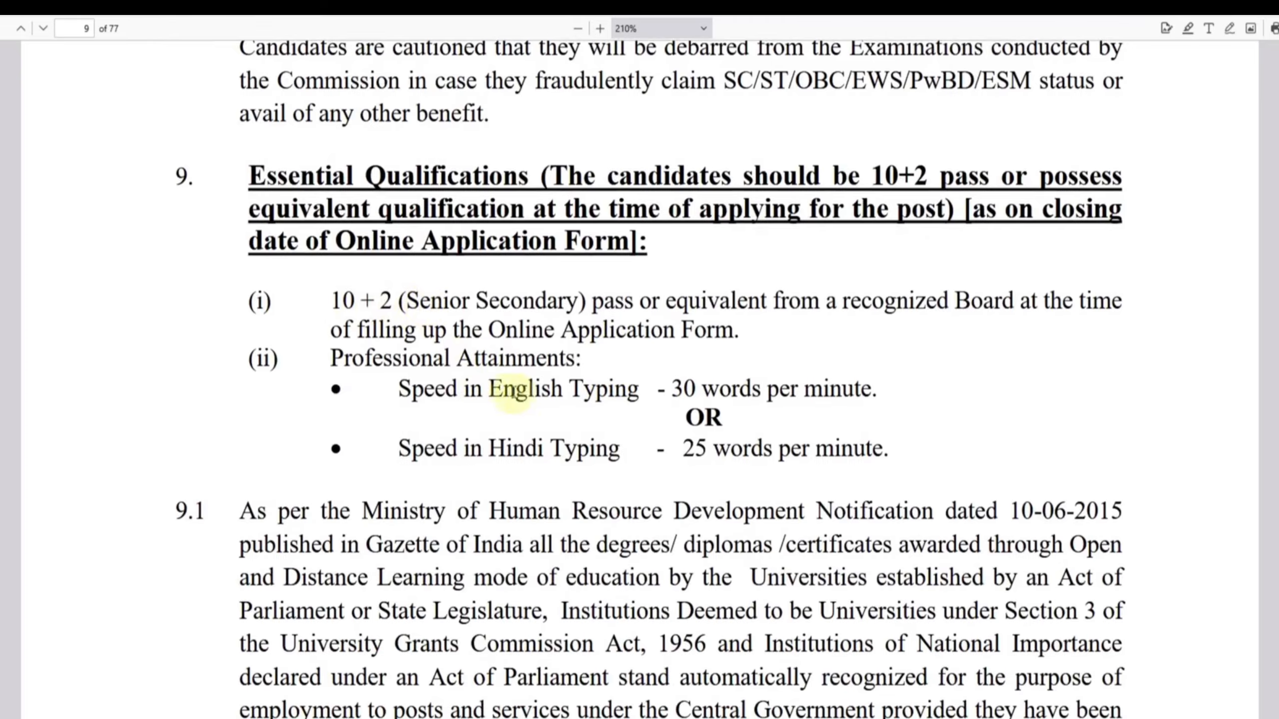
{"action": "left_click_drag", "start_coordinate": [436, 391], "coordinate": [614, 391]}
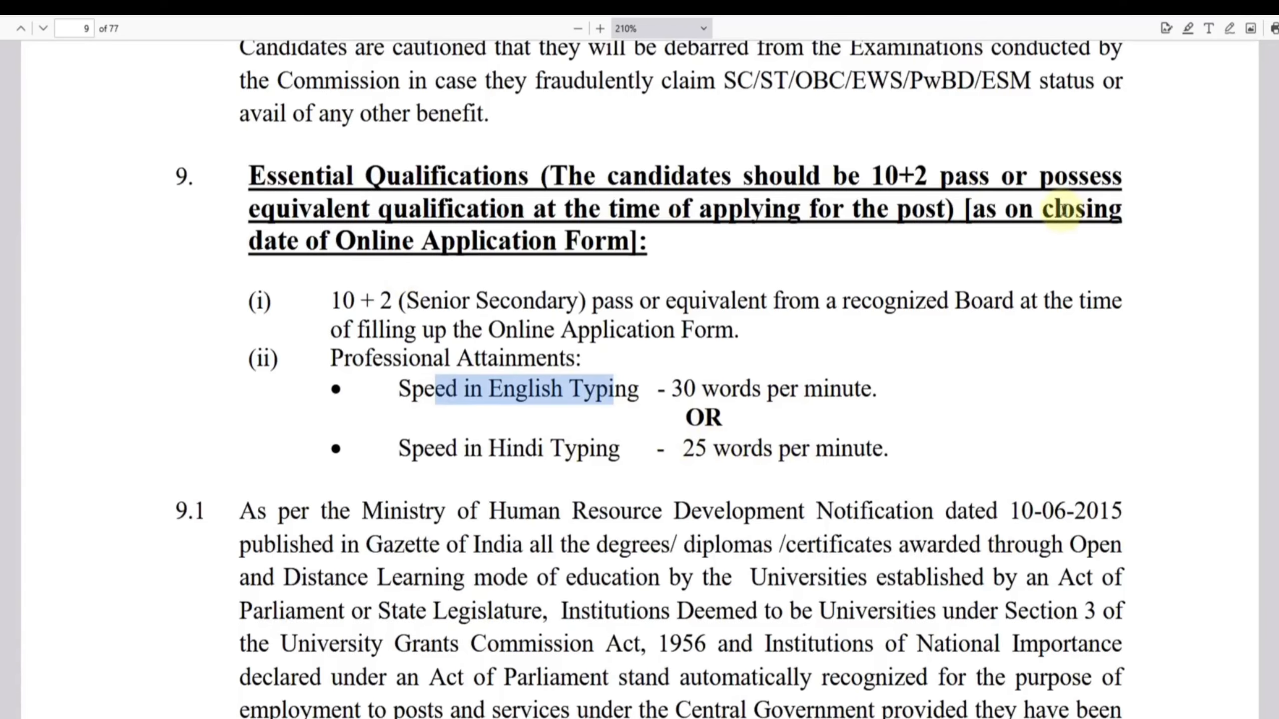
{"action": "left_click_drag", "start_coordinate": [1052, 209], "coordinate": [1107, 211]}
{"action": "left_click", "coordinate": [936, 258]}
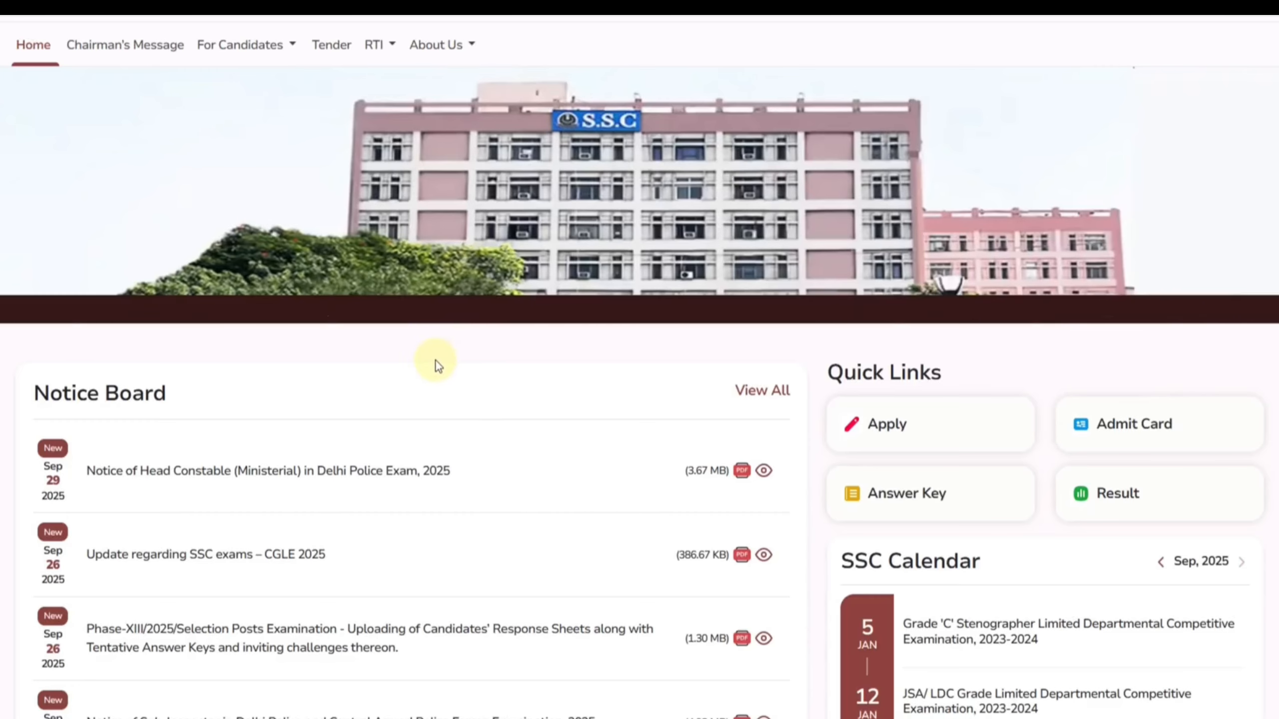
Go from Login or Register to Register Now to reach the New Candidate registration page
{"action": "scroll", "coordinate": [532, 338], "scroll_direction": "up", "scroll_amount": 2}
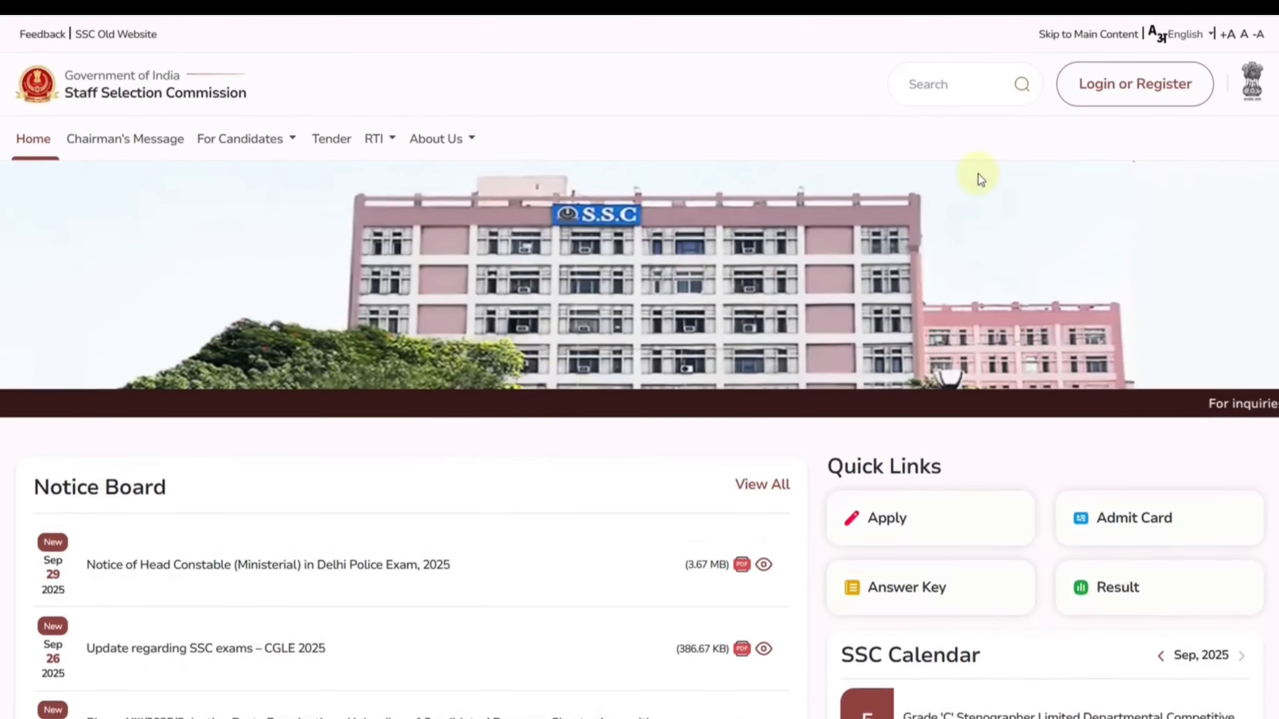
{"action": "left_click", "coordinate": [1105, 100]}
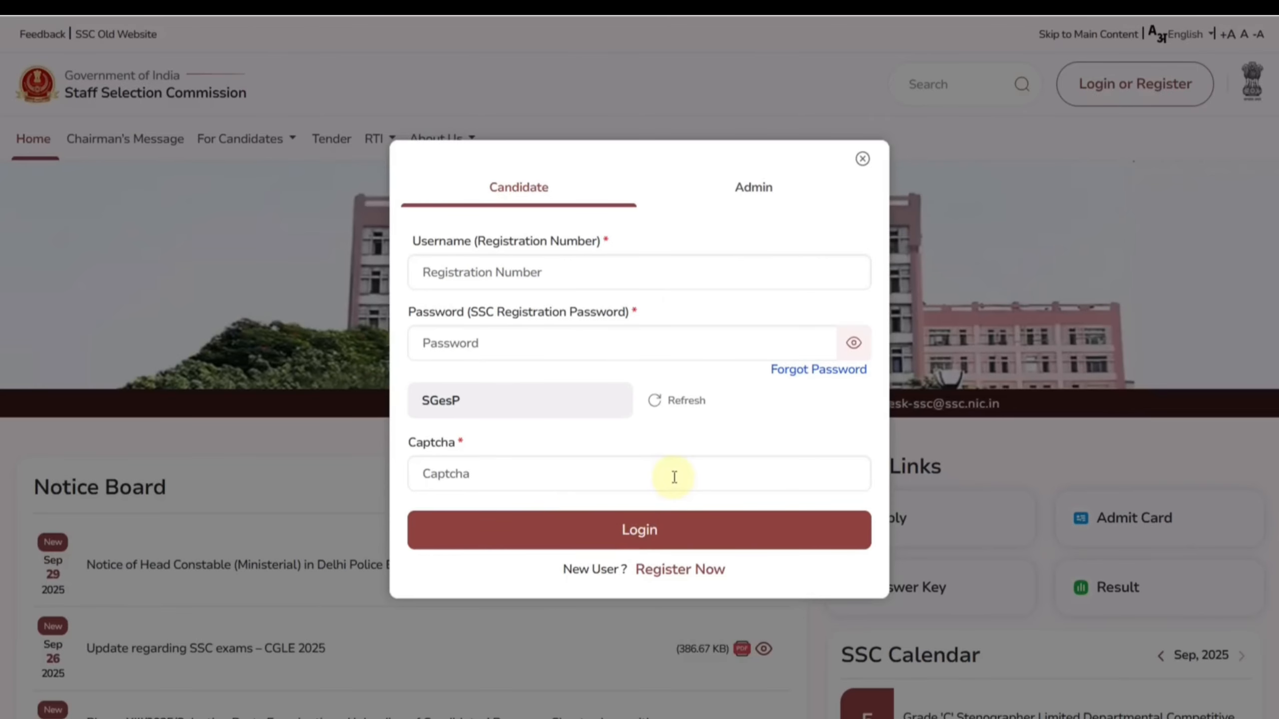
{"action": "left_click", "coordinate": [673, 572]}
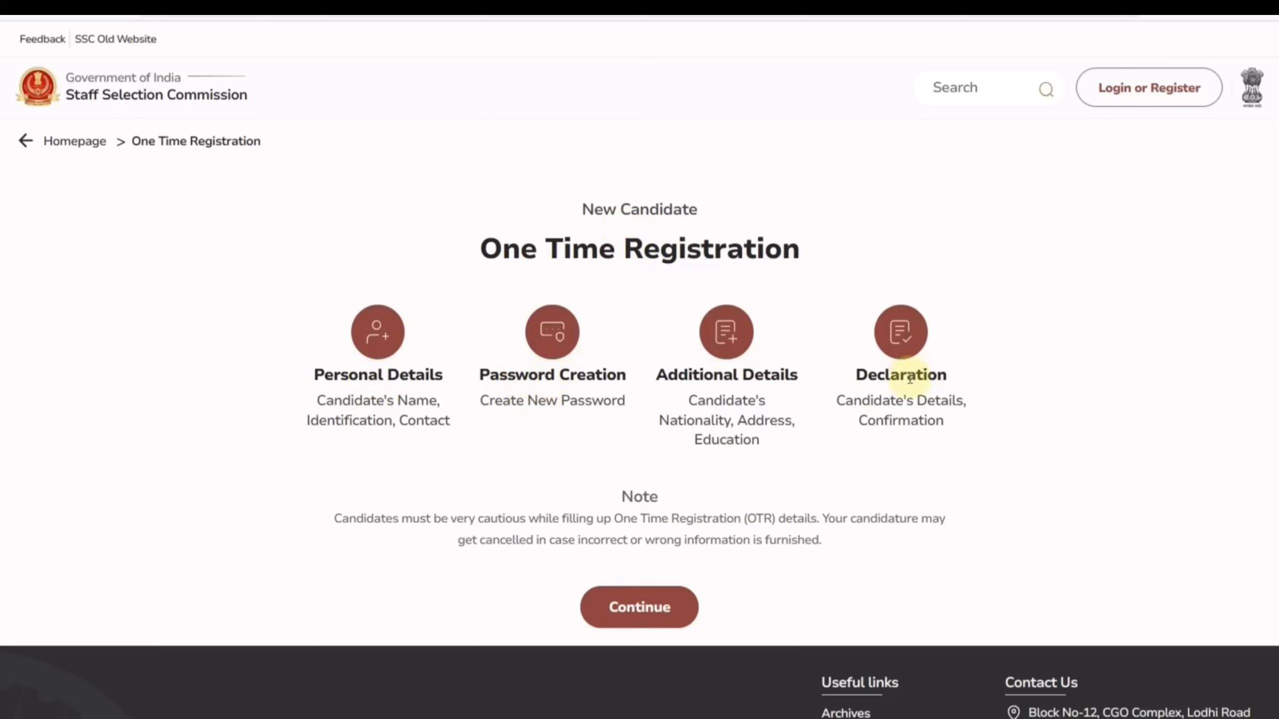
Continue into the Personal Details form, zoomed in, down to the Aadhaar card question
{"action": "left_click", "coordinate": [661, 606]}
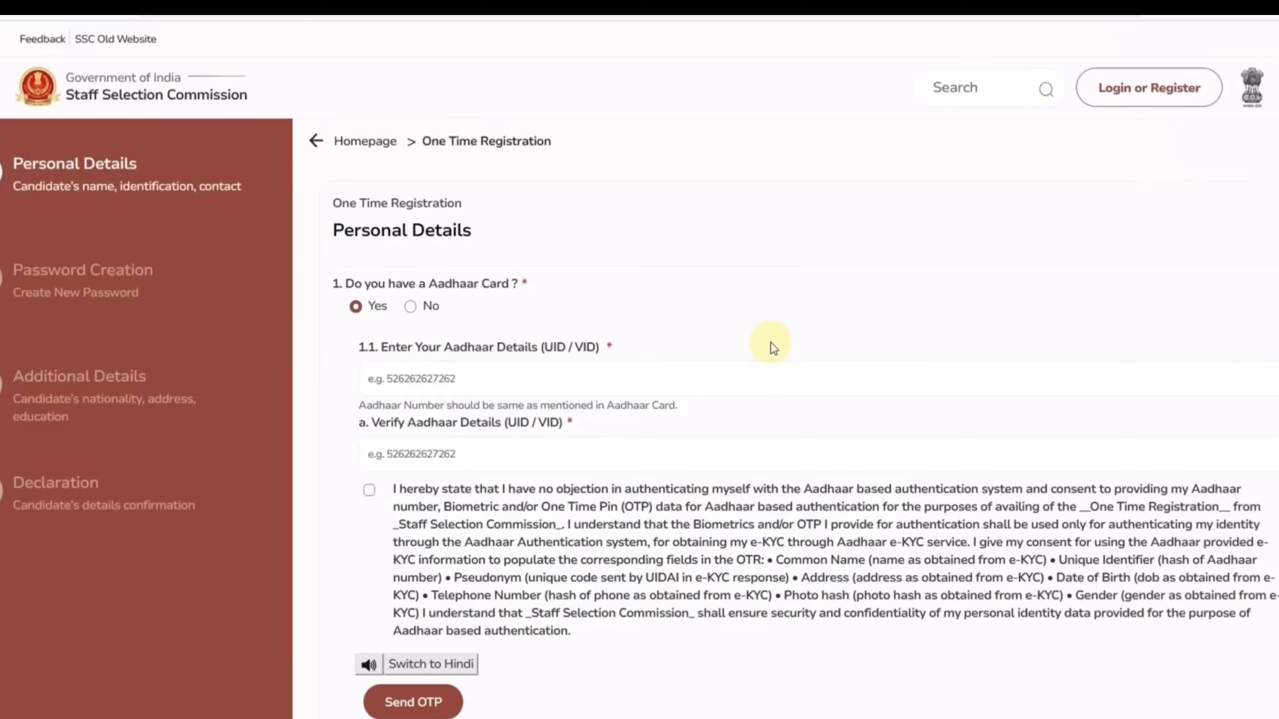
{"action": "key", "text": "ctrl+plus"}
{"action": "scroll", "coordinate": [731, 350], "scroll_direction": "down", "scroll_amount": 4}
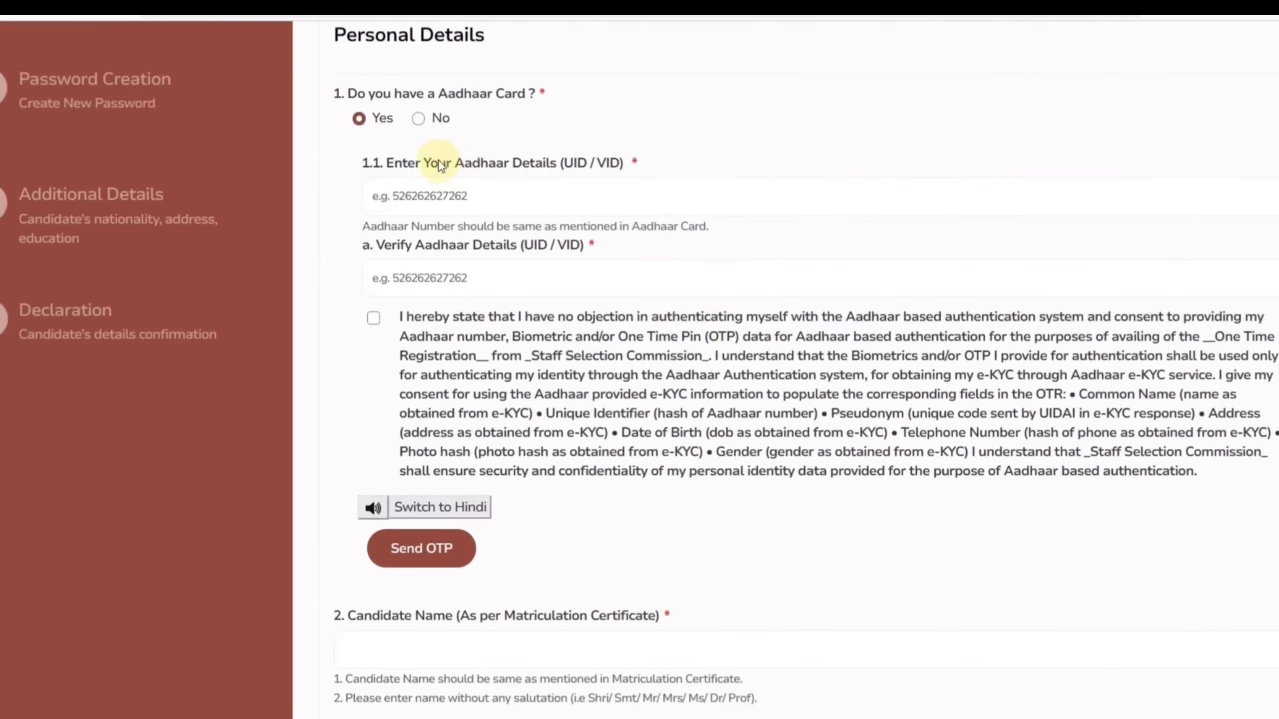
Answer No to having an Aadhaar card and review the five required document uploads
{"action": "left_click", "coordinate": [418, 120]}
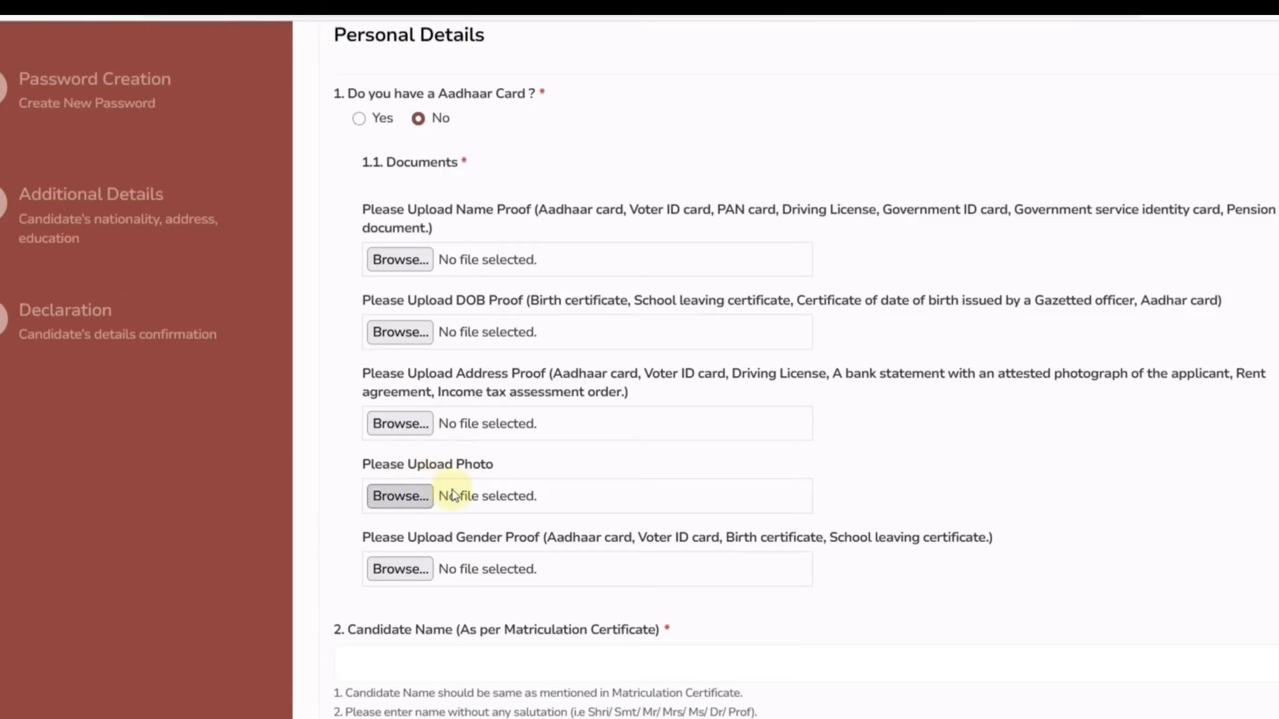
{"action": "scroll", "coordinate": [568, 494], "scroll_direction": "down", "scroll_amount": 2}
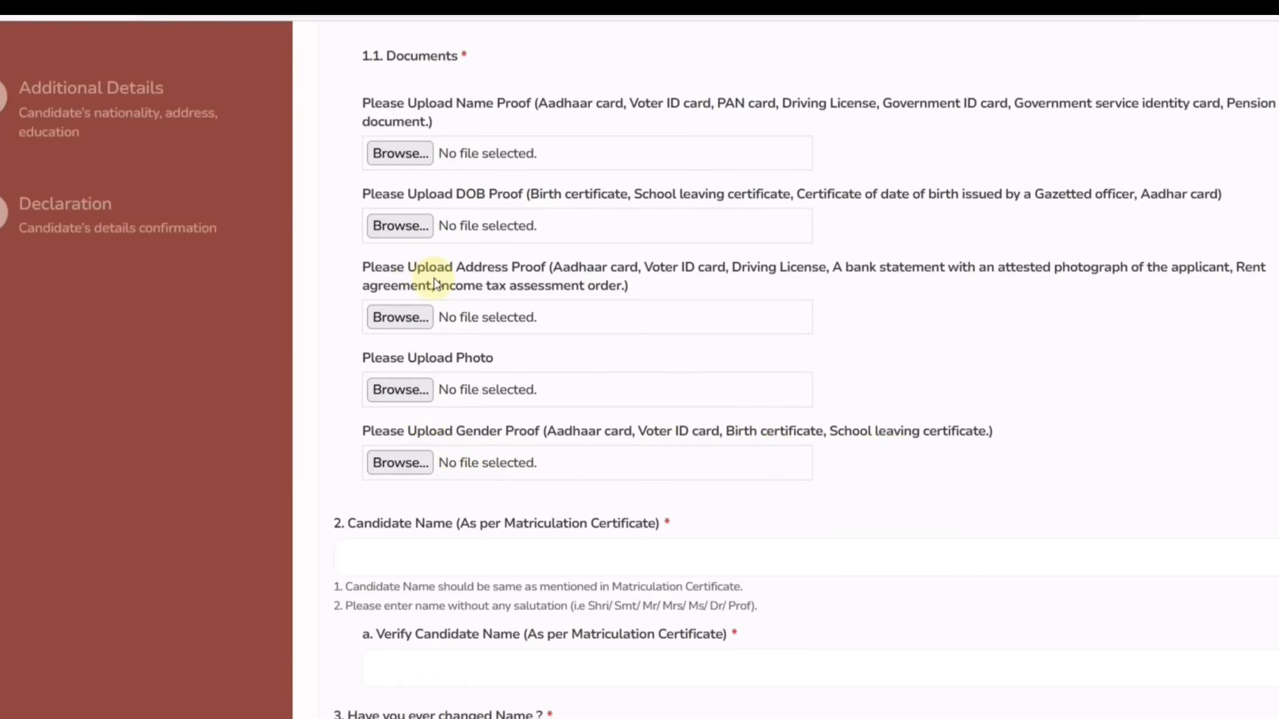
{"action": "scroll", "coordinate": [435, 281], "scroll_direction": "up", "scroll_amount": 2}
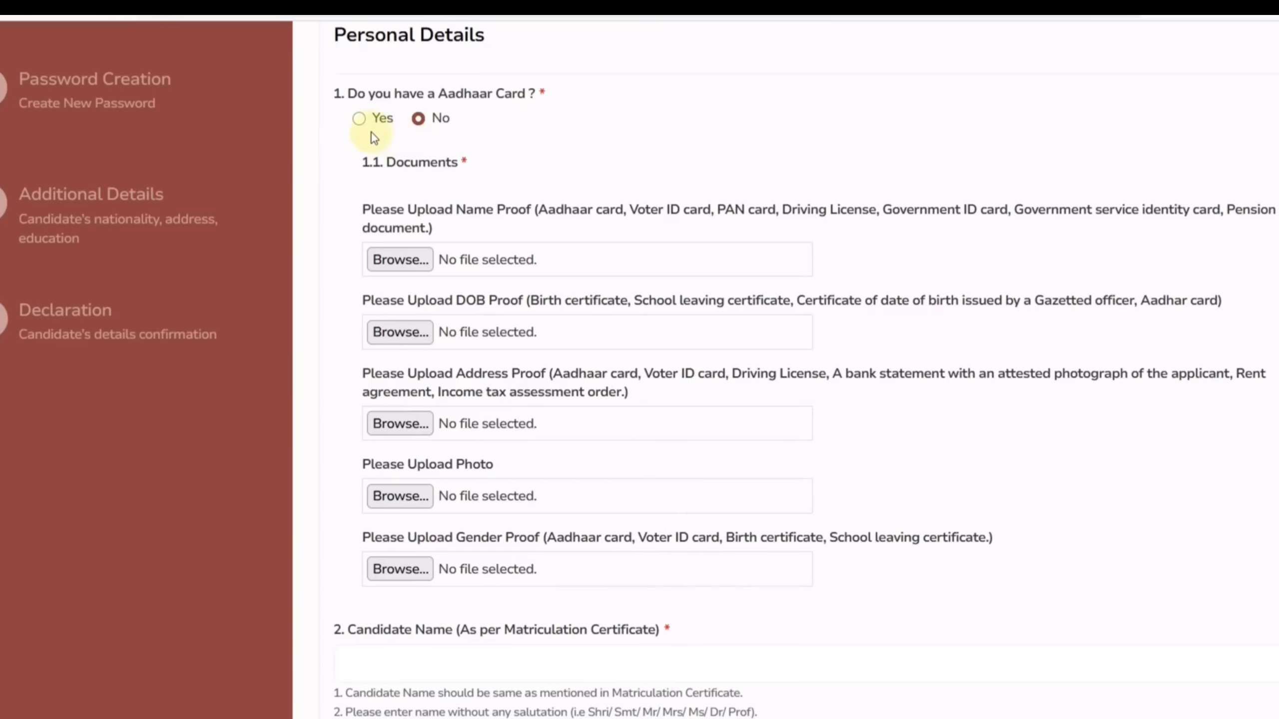
Switch the Aadhaar answer to Yes, tick the e-KYC consent, and view its text in Hindi, then English
{"action": "left_click", "coordinate": [358, 120]}
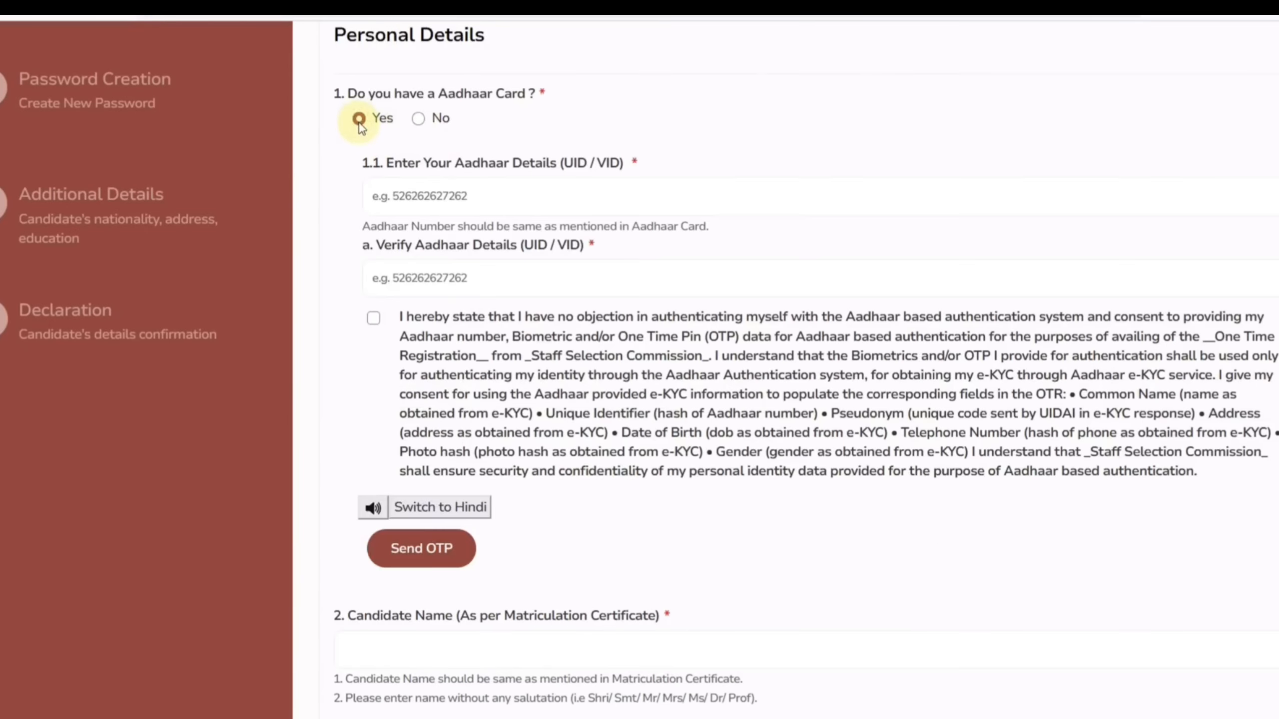
{"action": "left_click", "coordinate": [407, 197]}
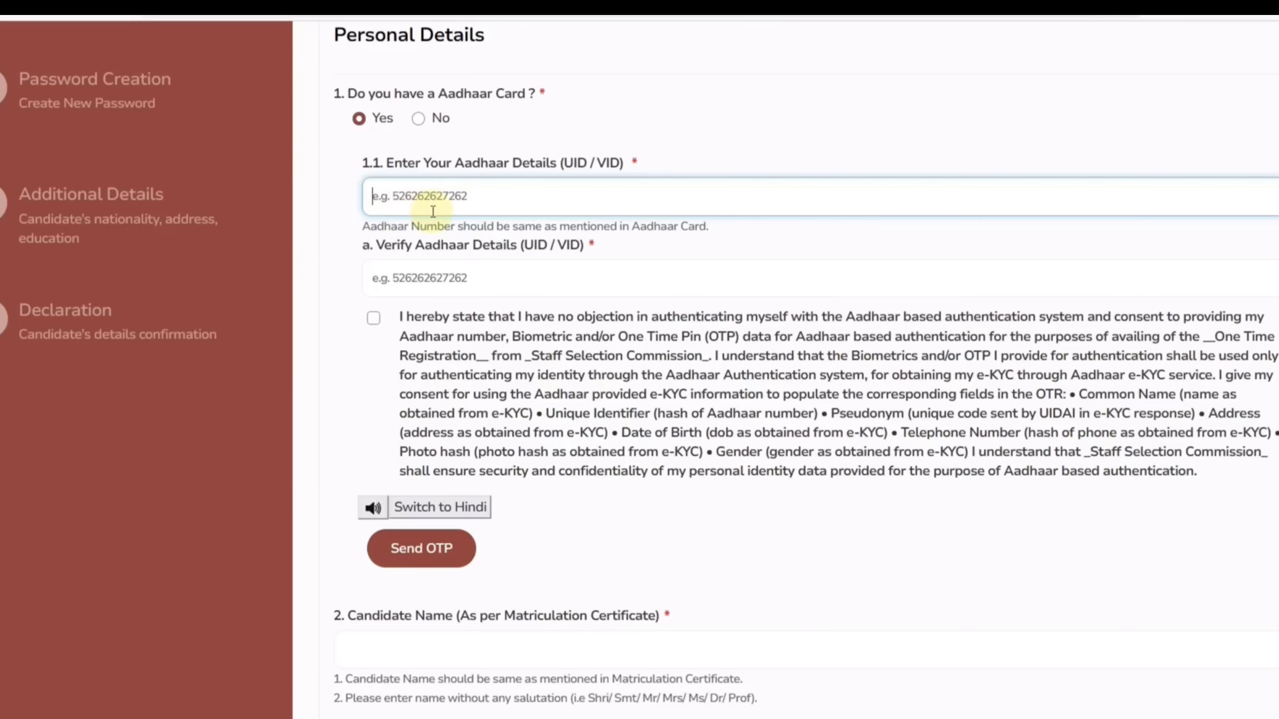
{"action": "scroll", "coordinate": [440, 292], "scroll_direction": "down", "scroll_amount": 2}
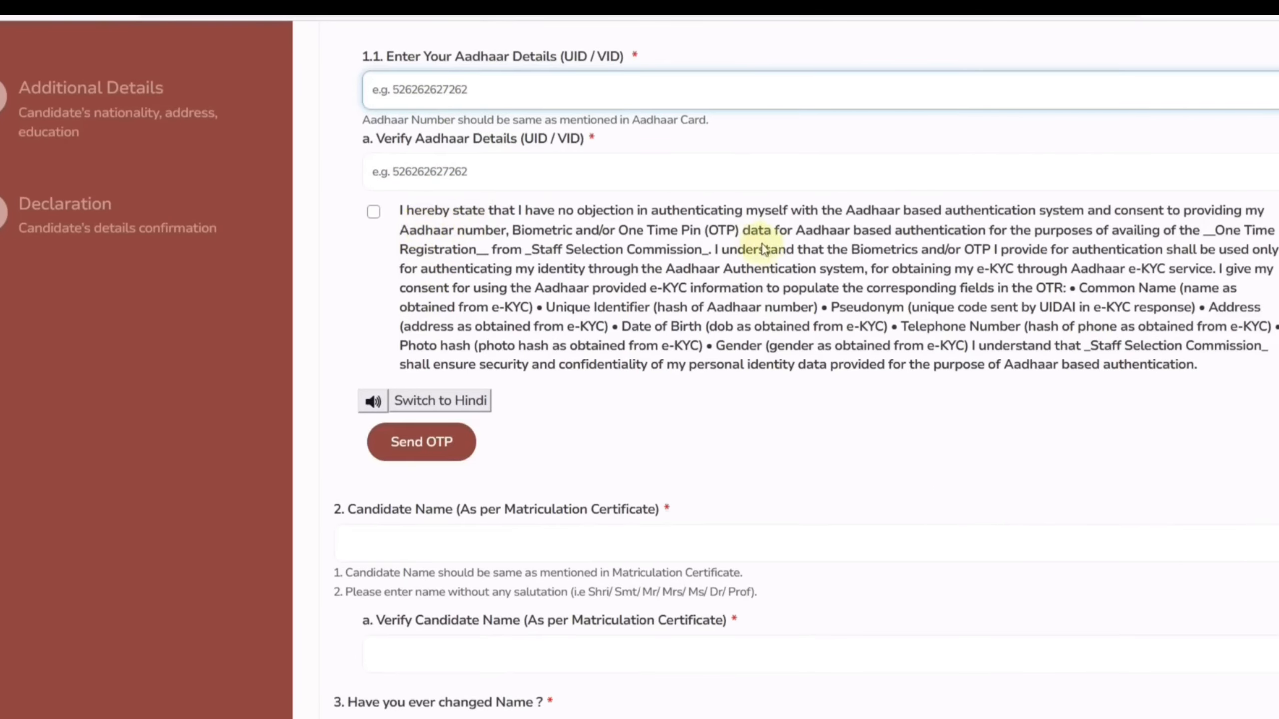
{"action": "left_click", "coordinate": [373, 213]}
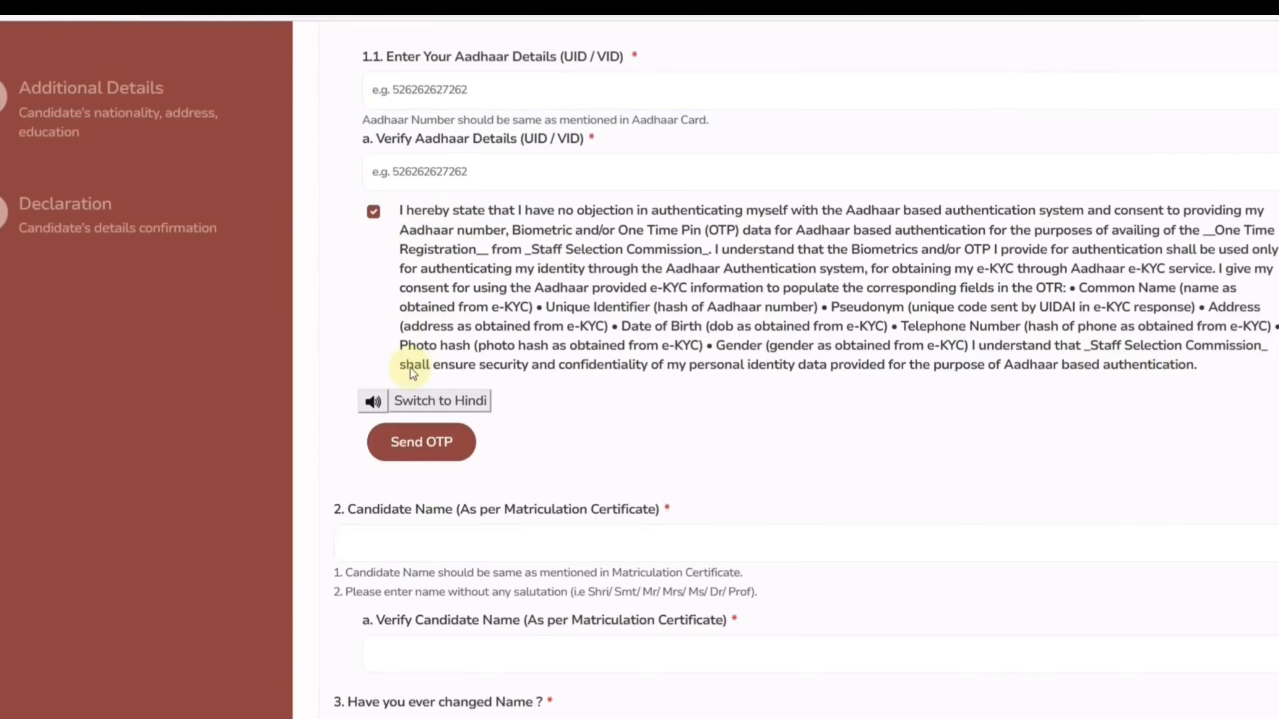
{"action": "left_click", "coordinate": [379, 408]}
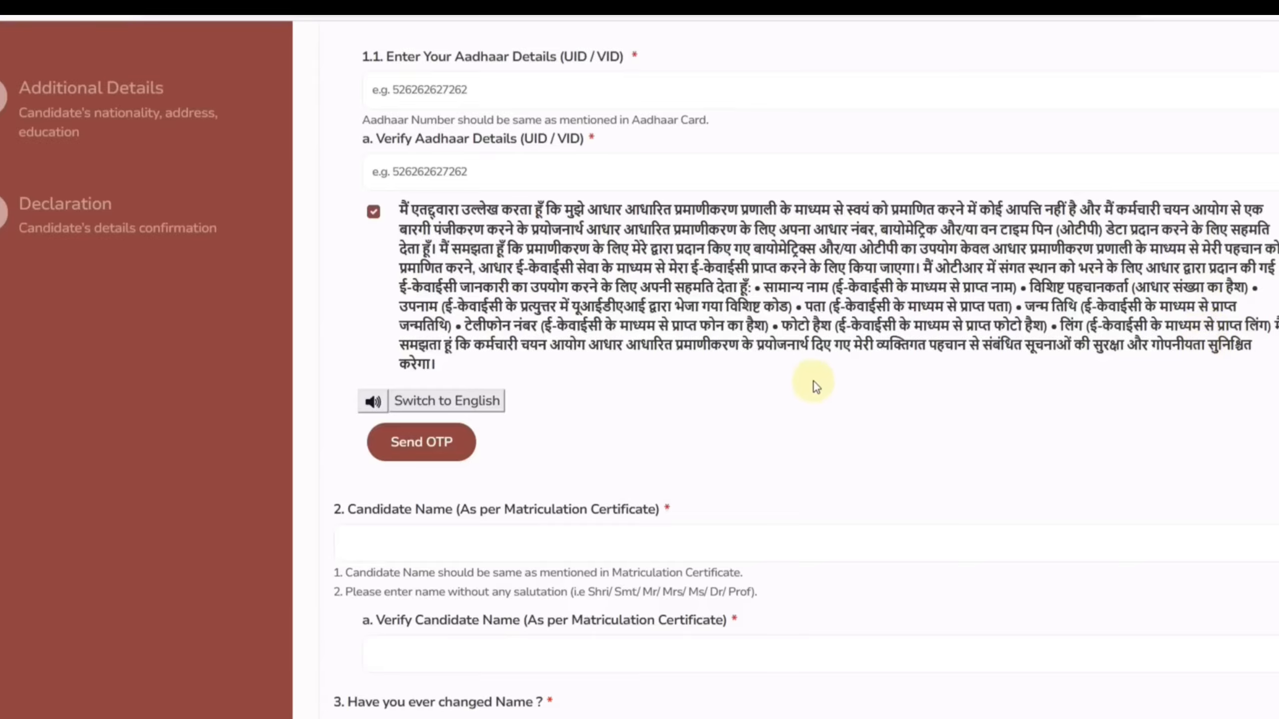
{"action": "left_click", "coordinate": [375, 409]}
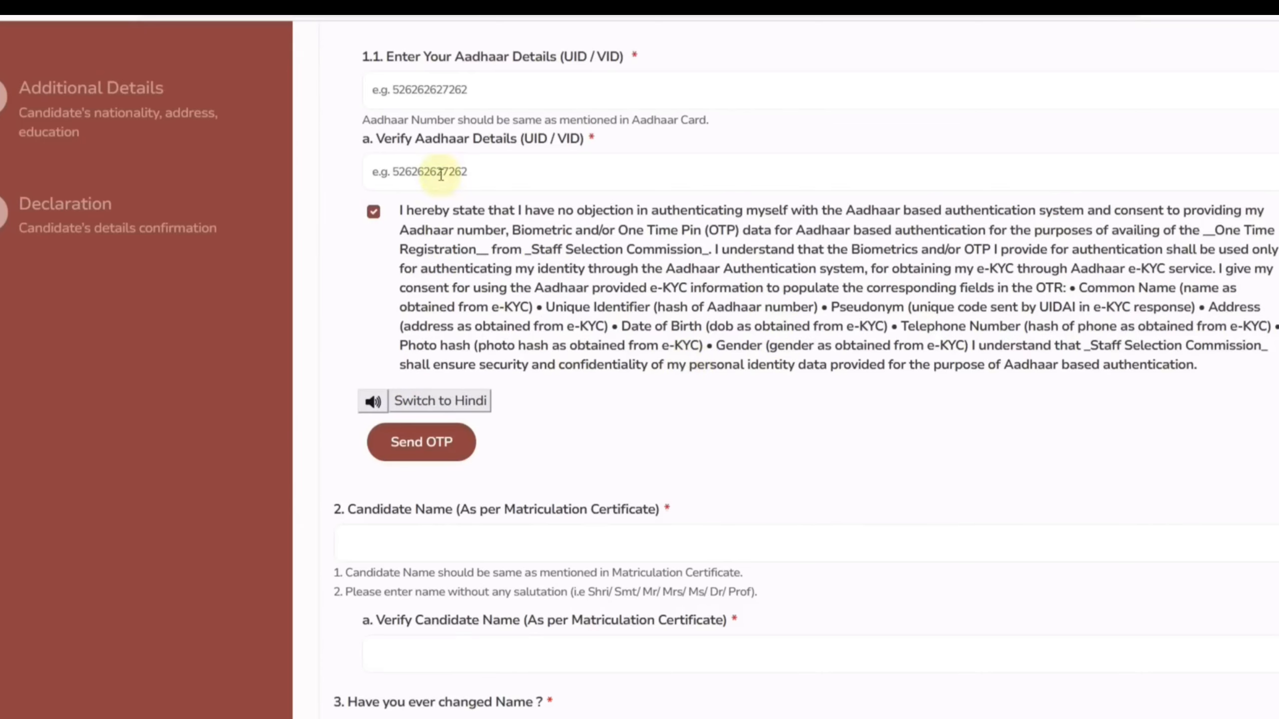
Request an OTP for the Aadhaar number, enter the received code, and verify it
{"action": "left_click", "coordinate": [421, 442]}
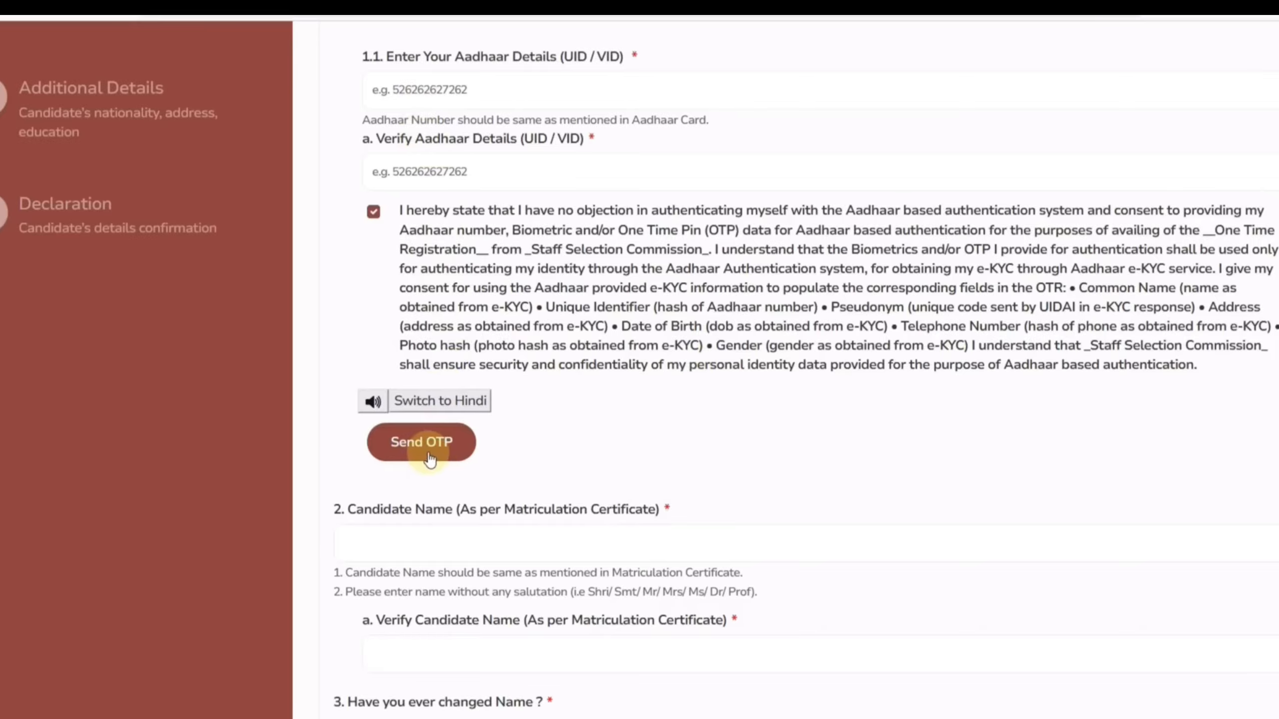
{"action": "scroll", "coordinate": [1110, 208], "scroll_direction": "down", "scroll_amount": 3}
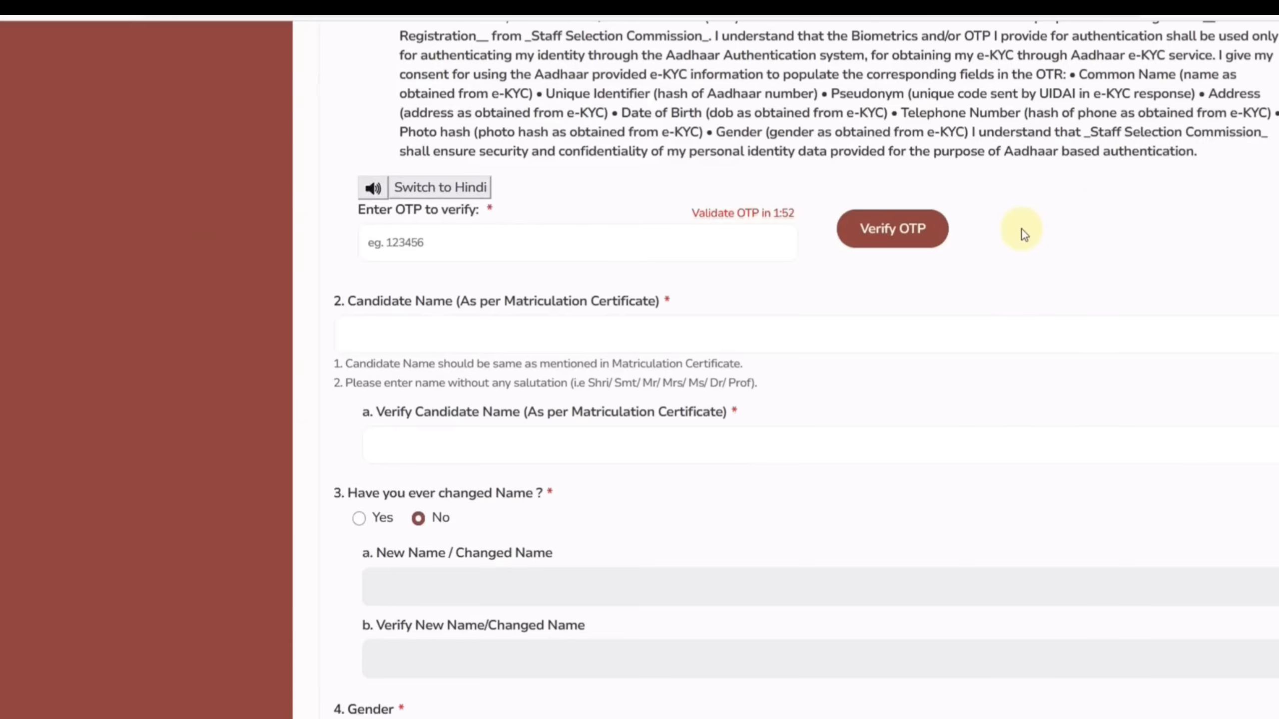
{"action": "left_click", "coordinate": [421, 240]}
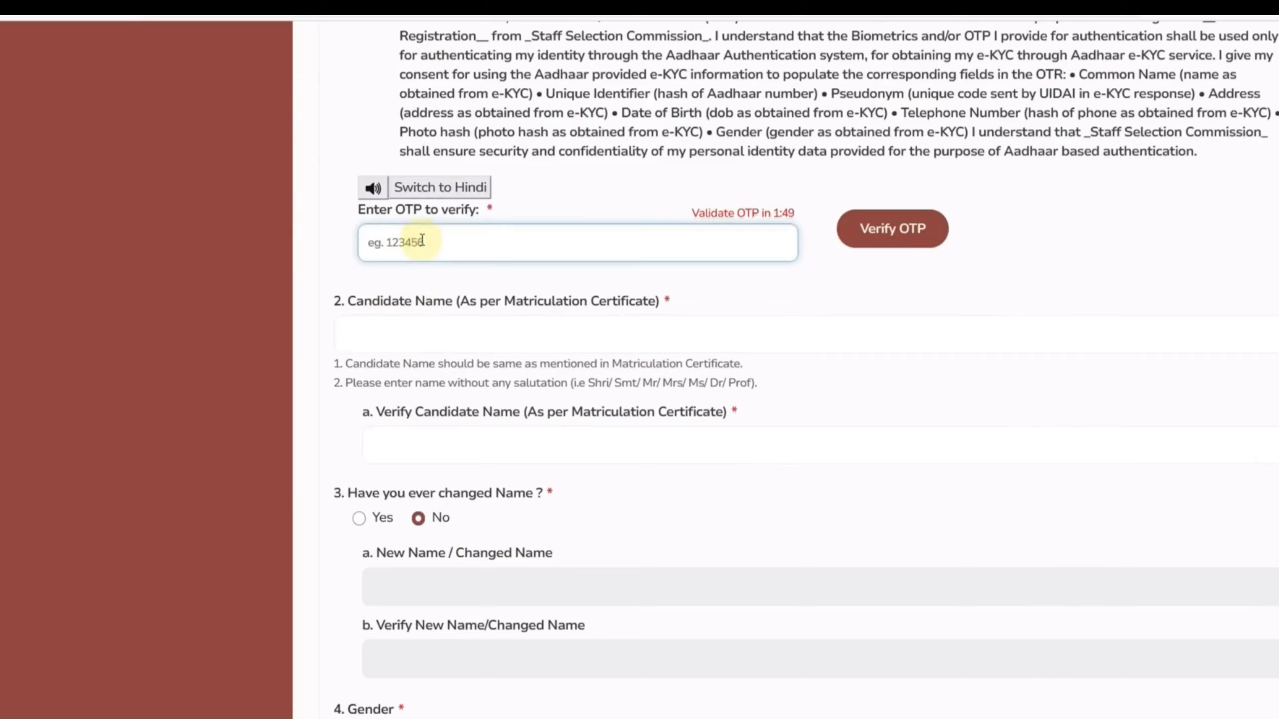
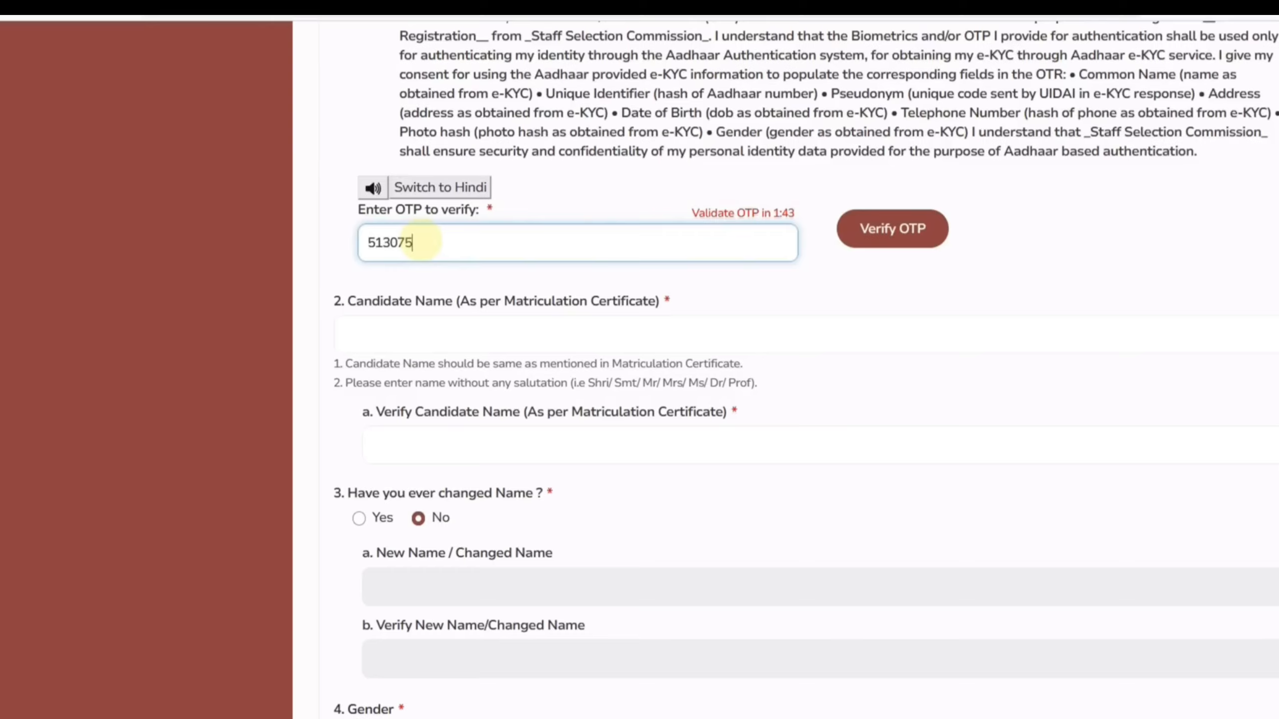
{"action": "left_click", "coordinate": [890, 247]}
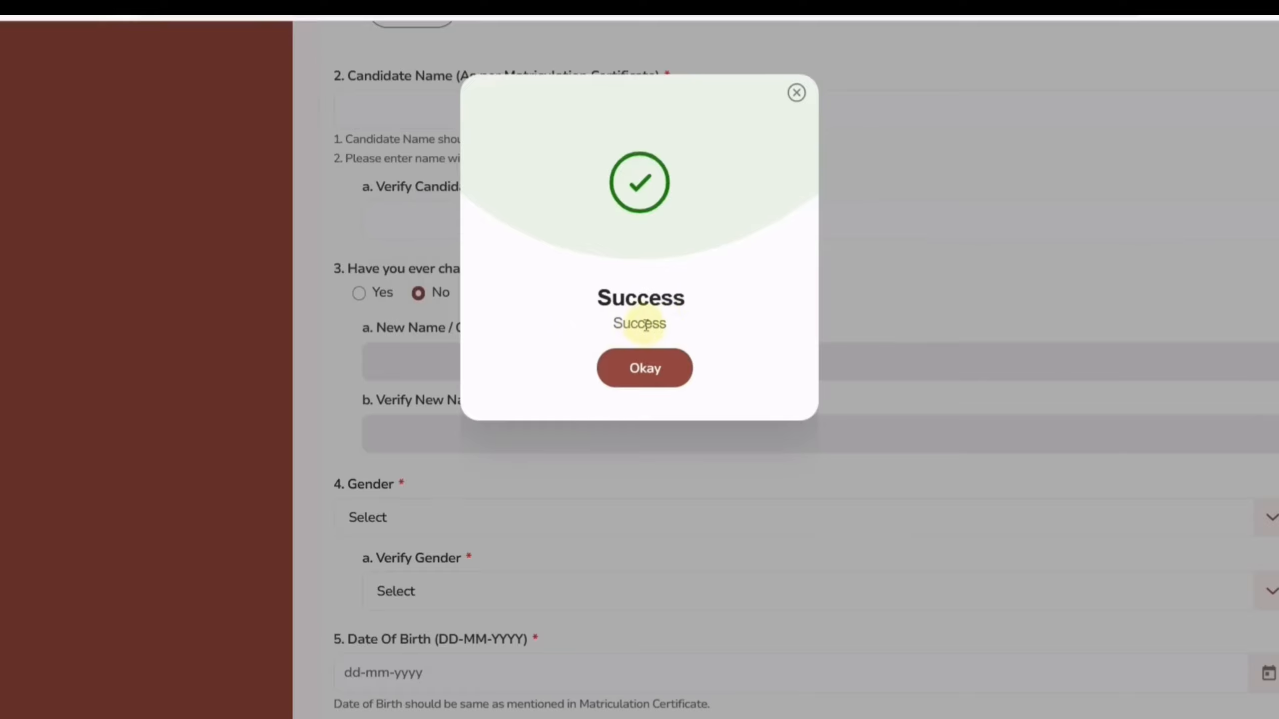
Close the Success message, confirm the Verified badge on the Aadhaar number, and select Candidate Name
{"action": "left_click", "coordinate": [644, 371]}
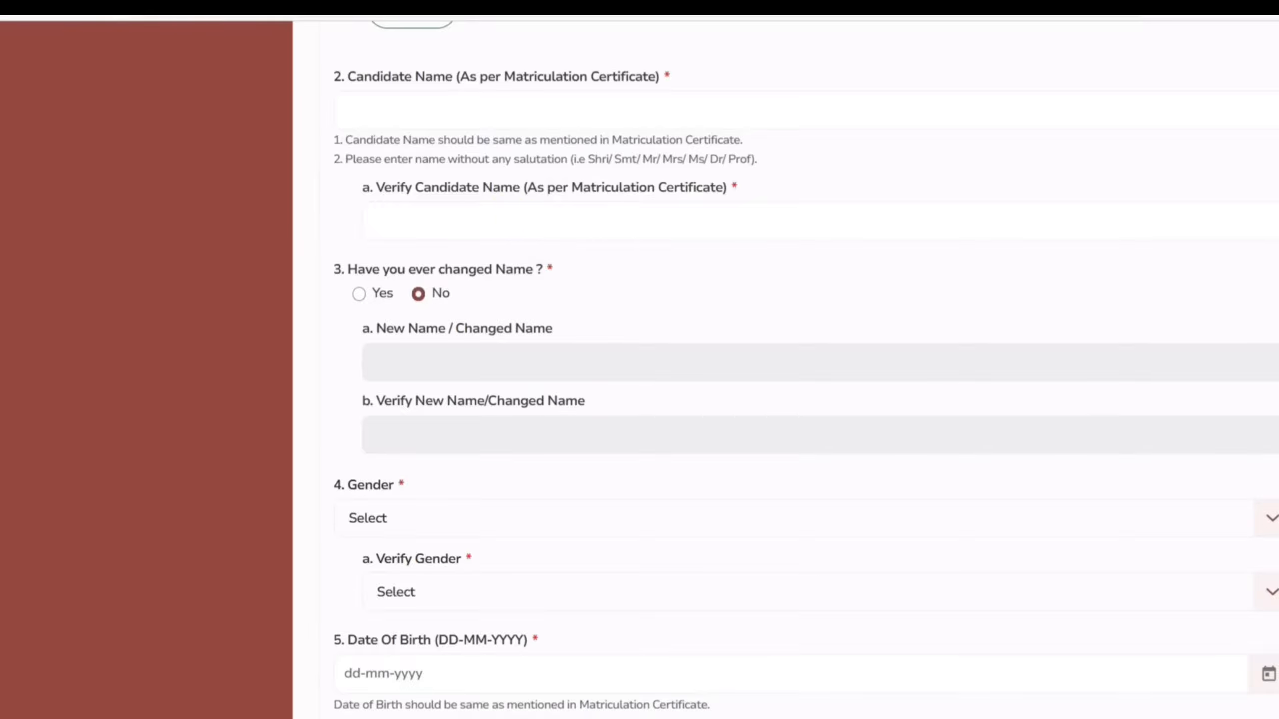
{"action": "scroll", "coordinate": [644, 370], "scroll_direction": "up", "scroll_amount": 1}
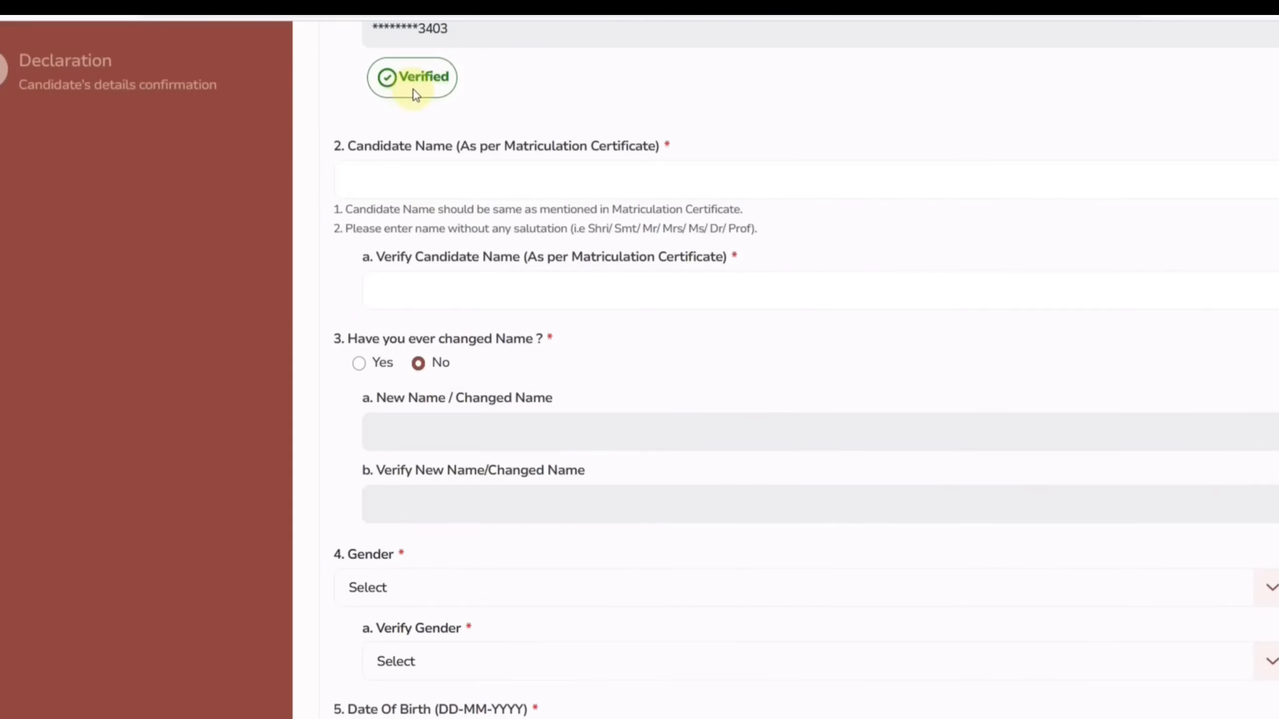
{"action": "left_click", "coordinate": [408, 183]}
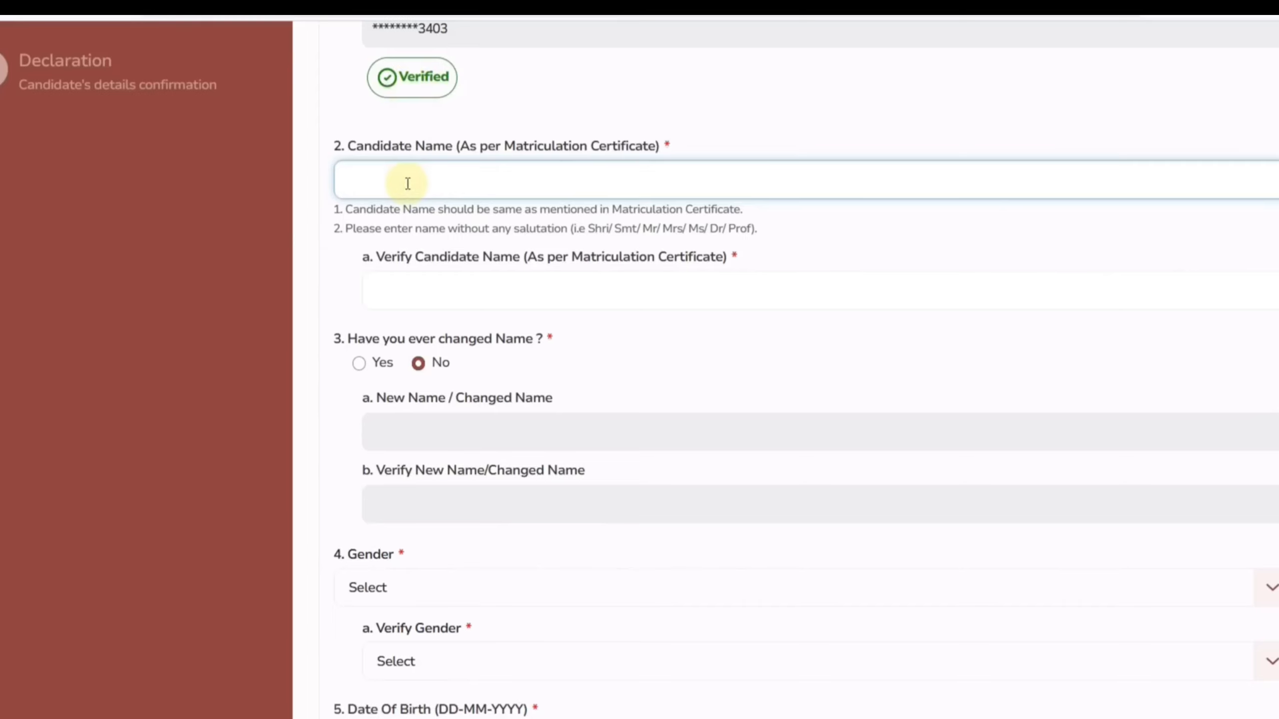
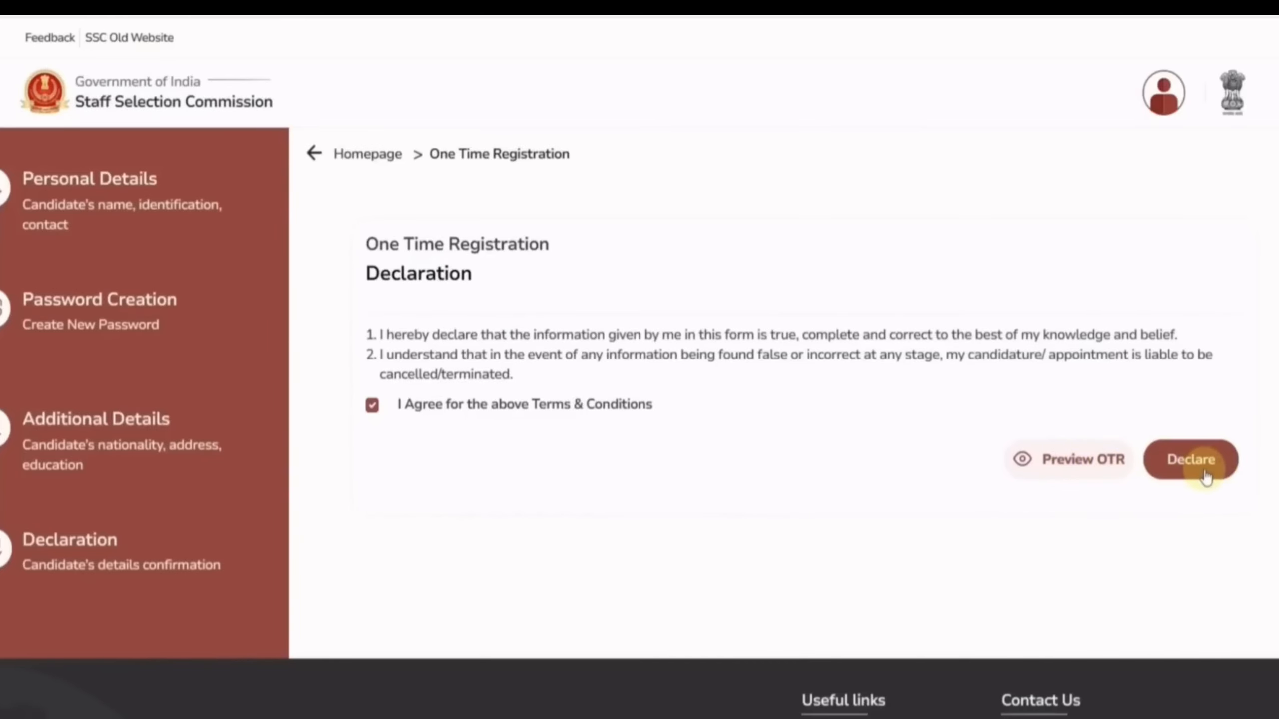
Submit the One Time Registration declaration and dismiss the success message
{"action": "left_click", "coordinate": [1203, 473]}
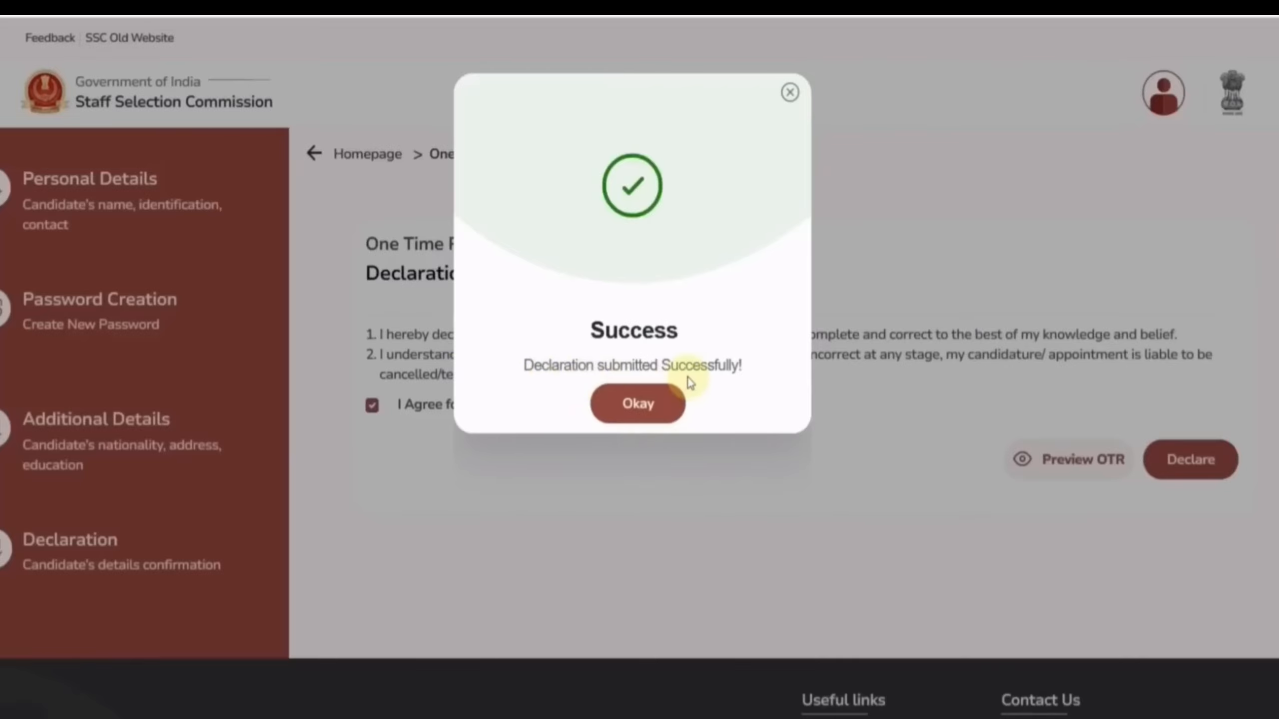
{"action": "left_click", "coordinate": [652, 418]}
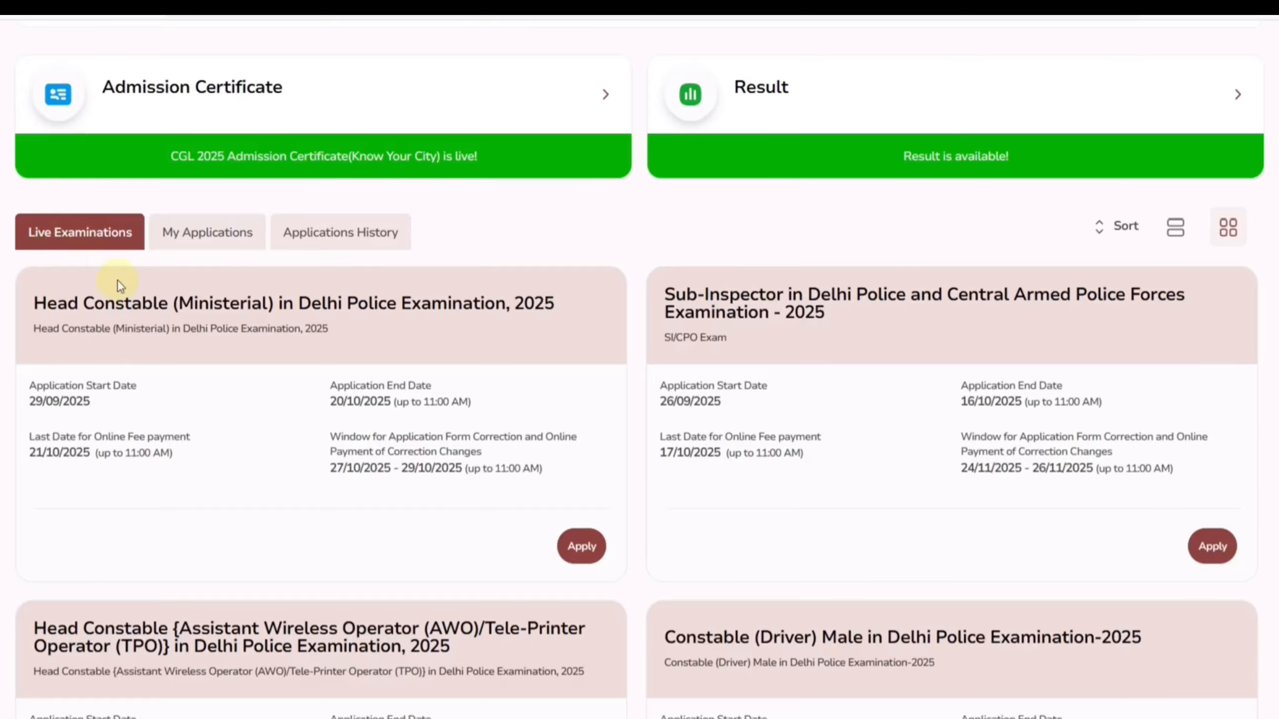
Apply for the Head Constable (Ministerial) in Delhi Police Examination, 2025 and proceed past its instructions
{"action": "scroll", "coordinate": [247, 358], "scroll_direction": "down", "scroll_amount": 10}
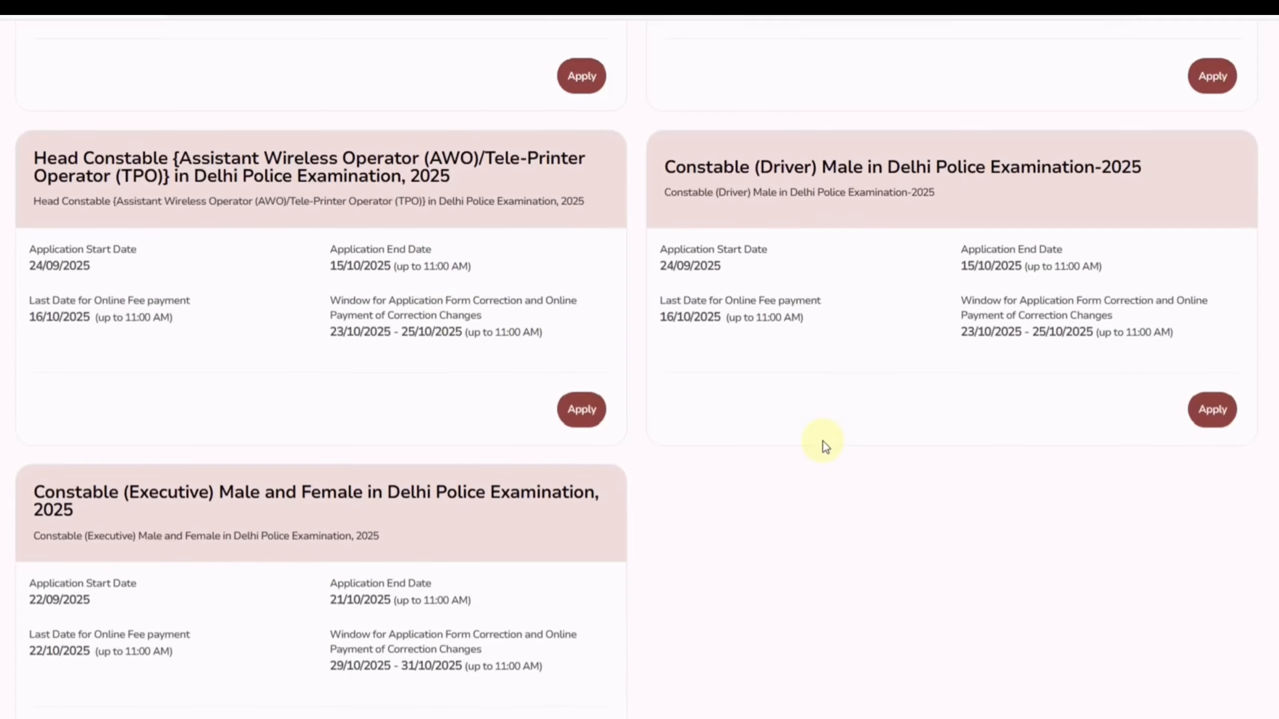
{"action": "scroll", "coordinate": [437, 476], "scroll_direction": "up", "scroll_amount": 7}
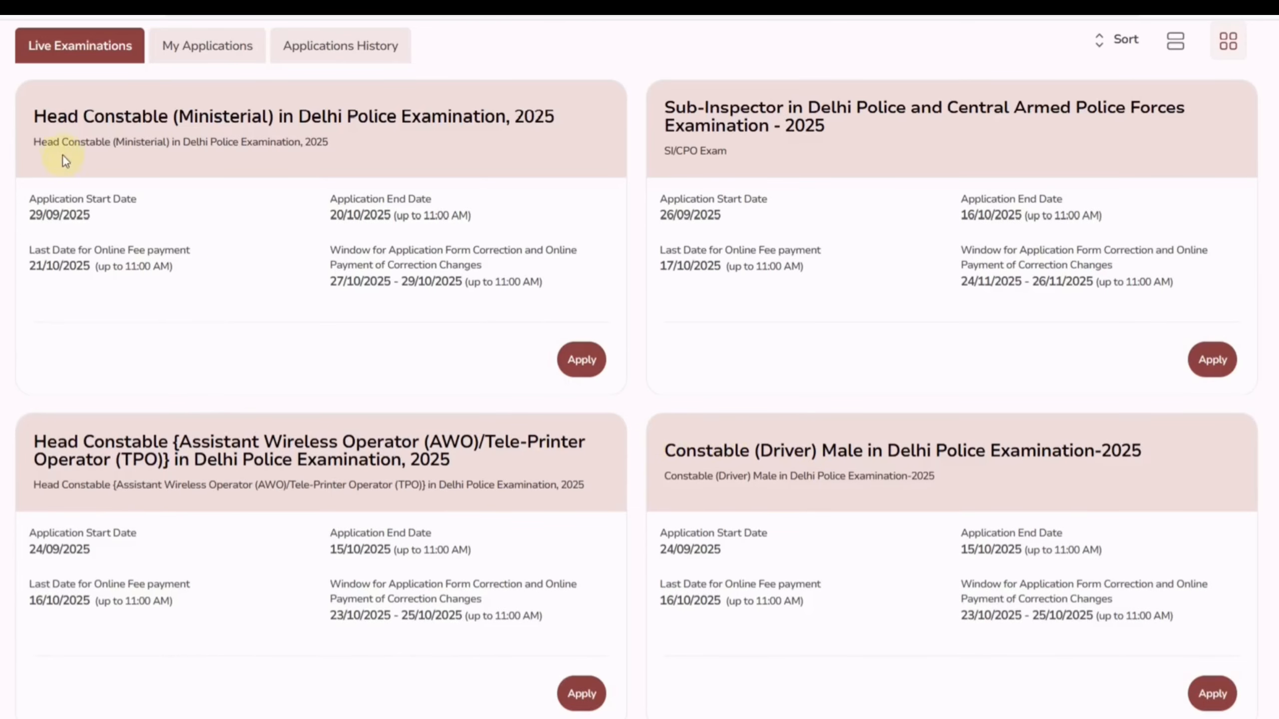
{"action": "left_click", "coordinate": [584, 361]}
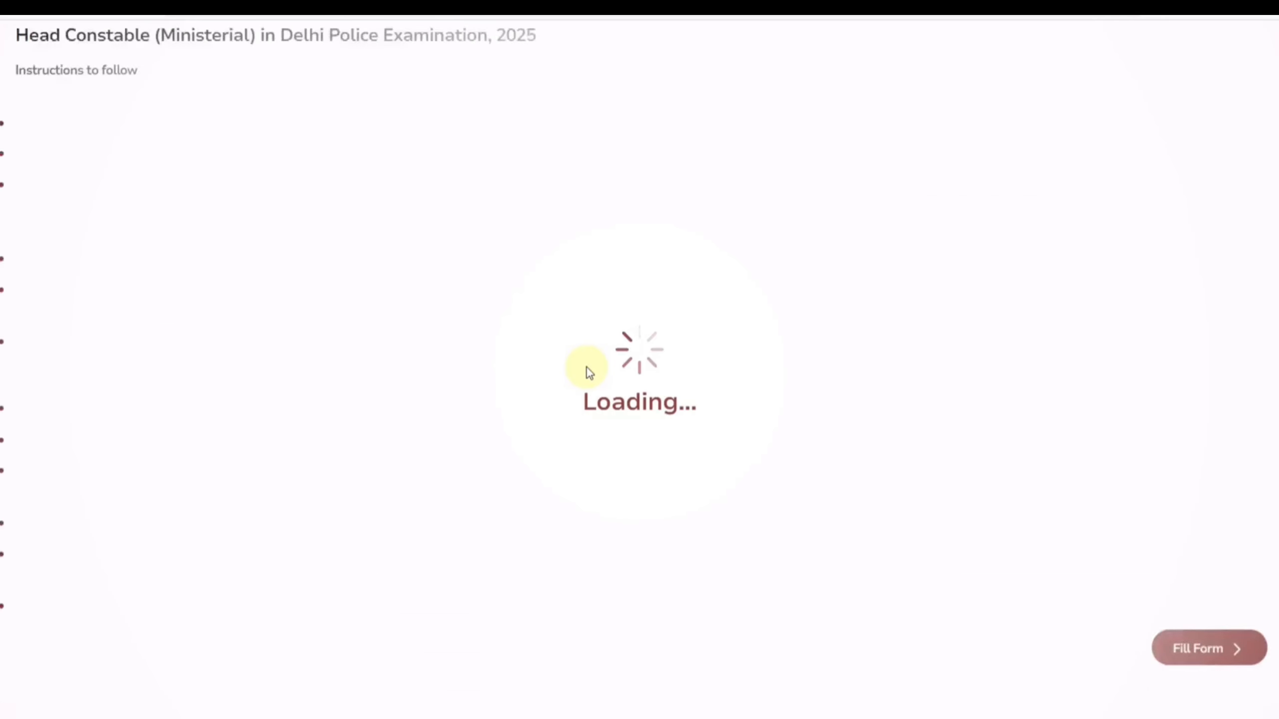
{"action": "scroll", "coordinate": [705, 384], "scroll_direction": "down", "scroll_amount": 10}
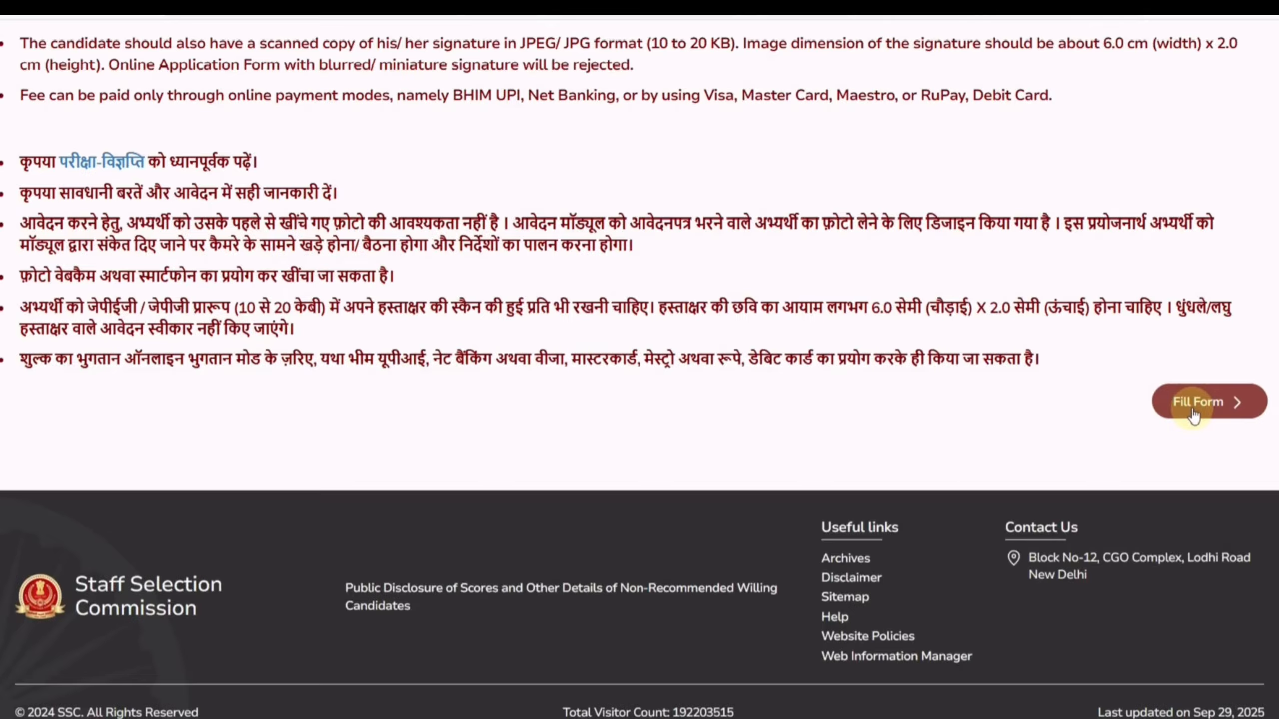
{"action": "left_click", "coordinate": [1193, 416]}
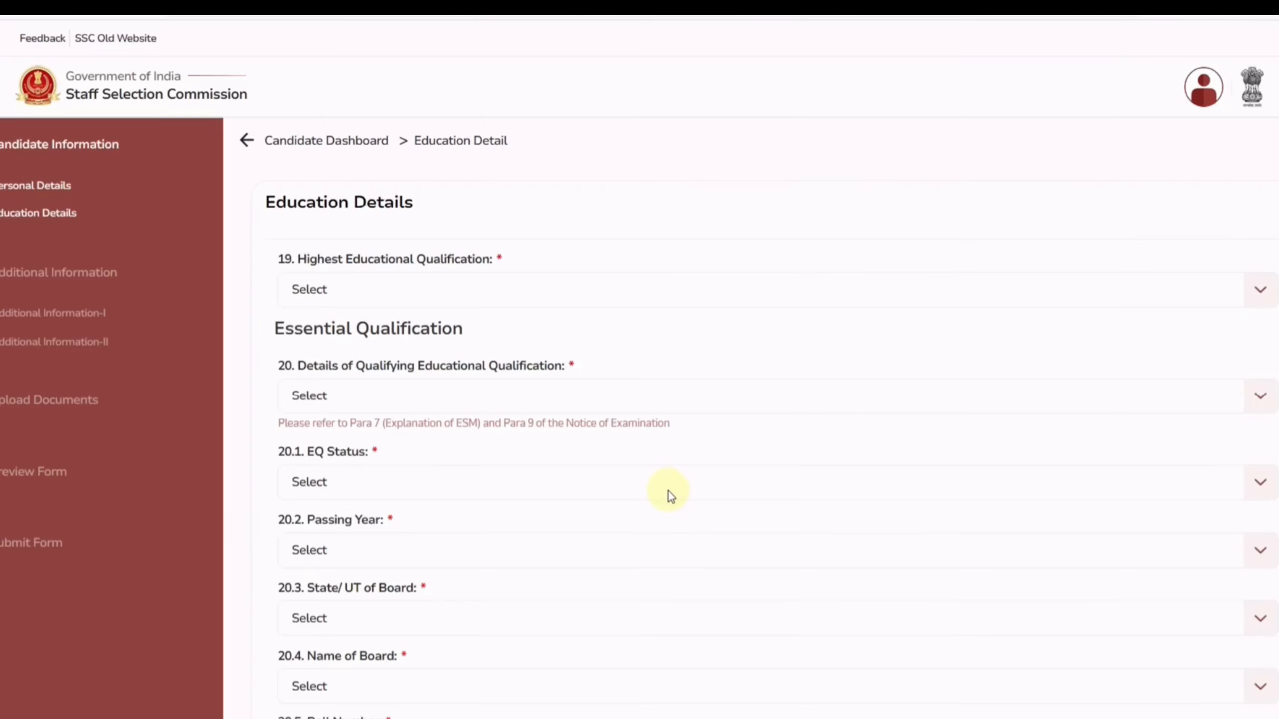
Set highest qualification to Graduation and essential qualification to 12th Standard
{"action": "left_click", "coordinate": [331, 298]}
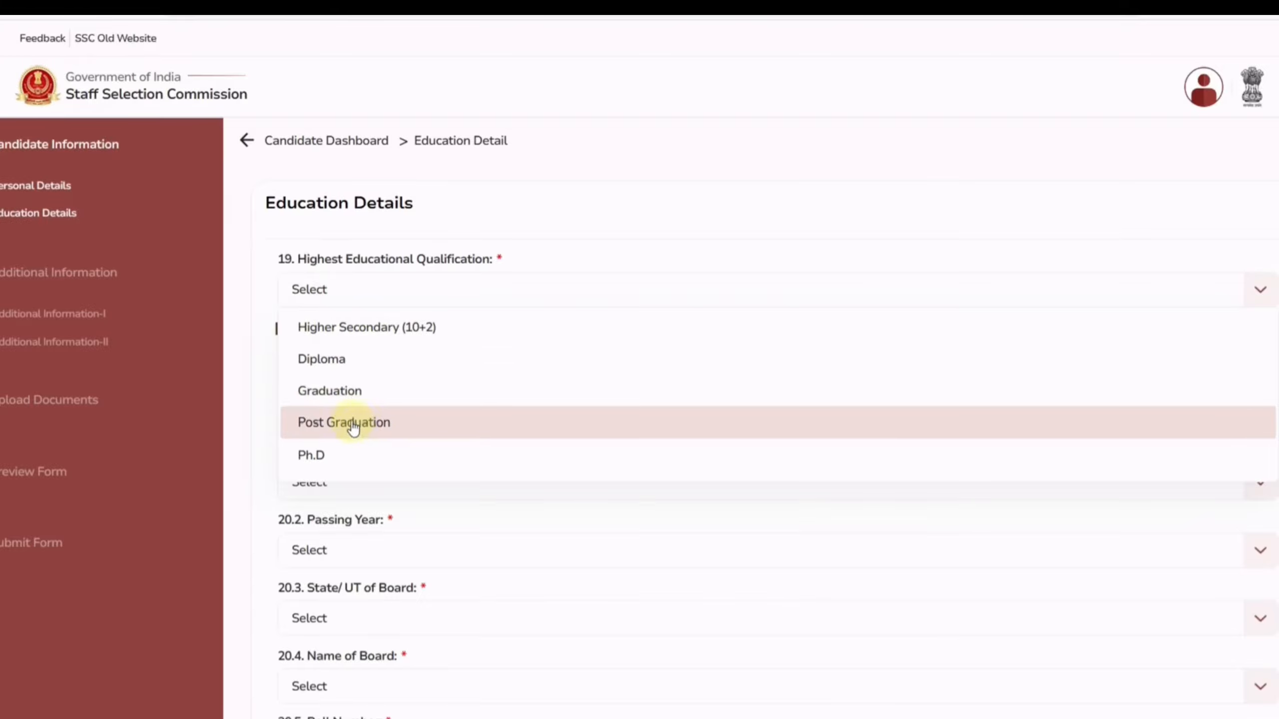
{"action": "left_click", "coordinate": [308, 401]}
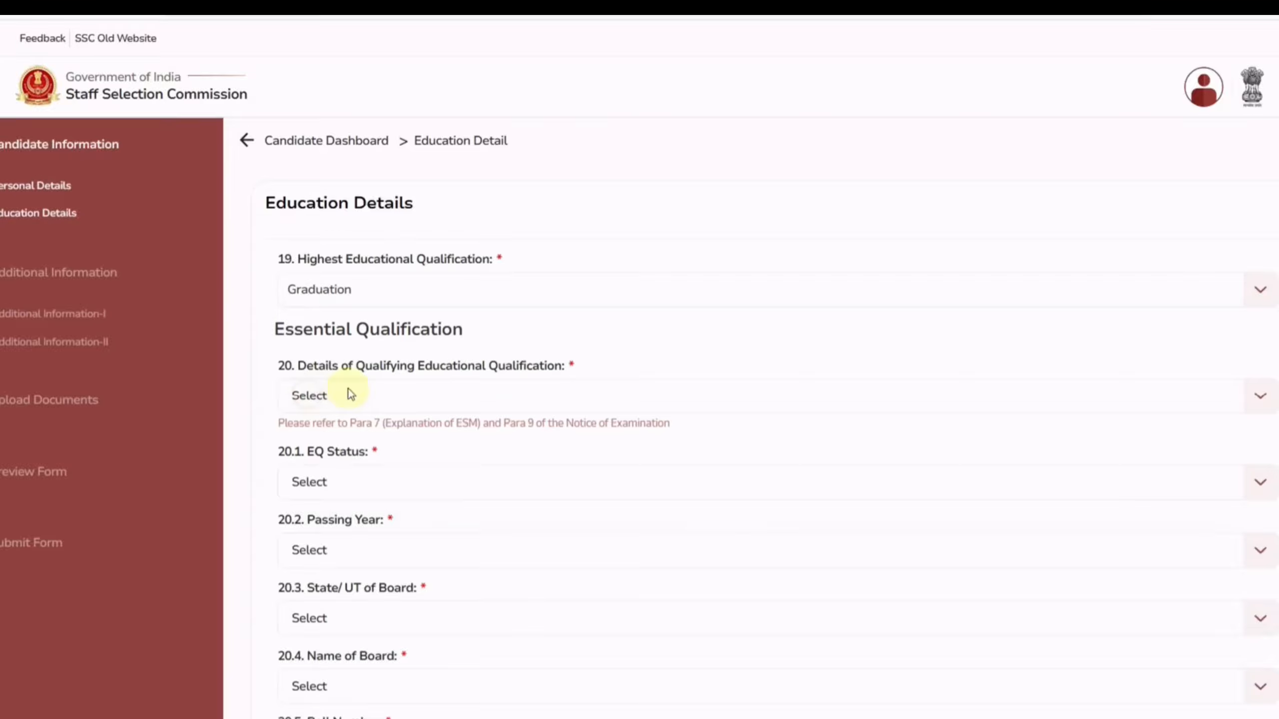
{"action": "scroll", "coordinate": [409, 313], "scroll_direction": "down", "scroll_amount": 4}
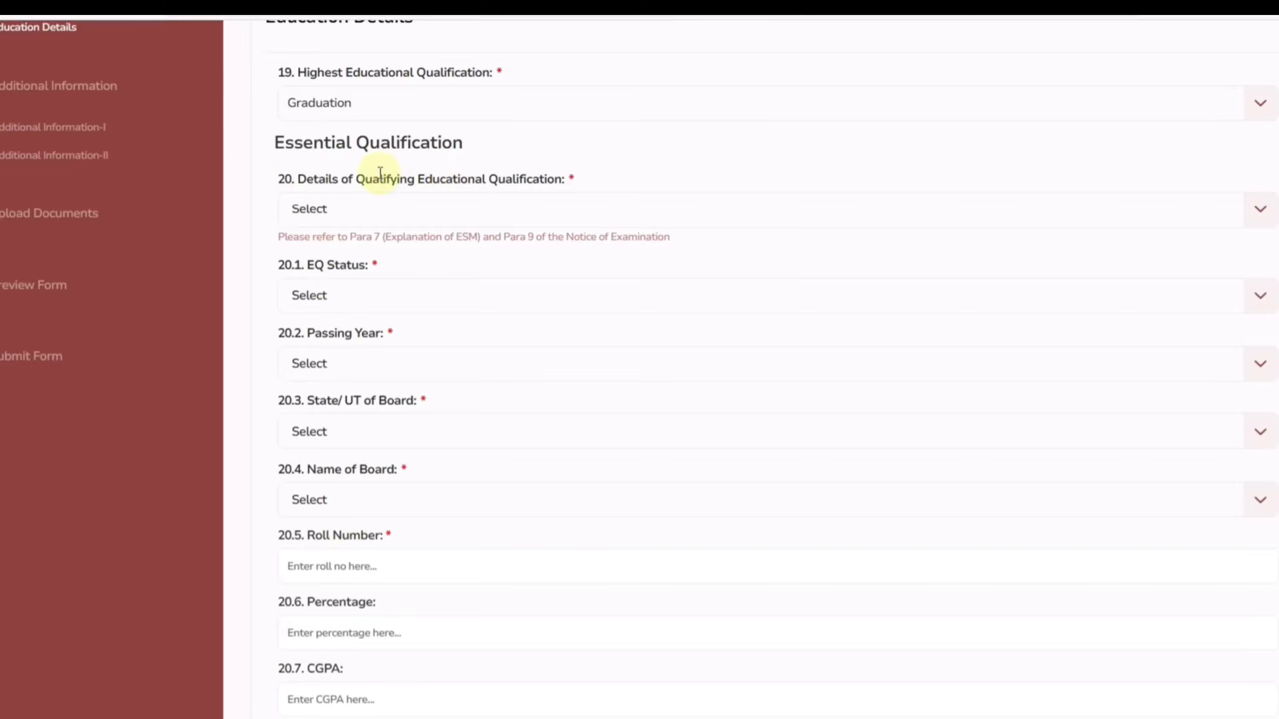
{"action": "left_click", "coordinate": [360, 212]}
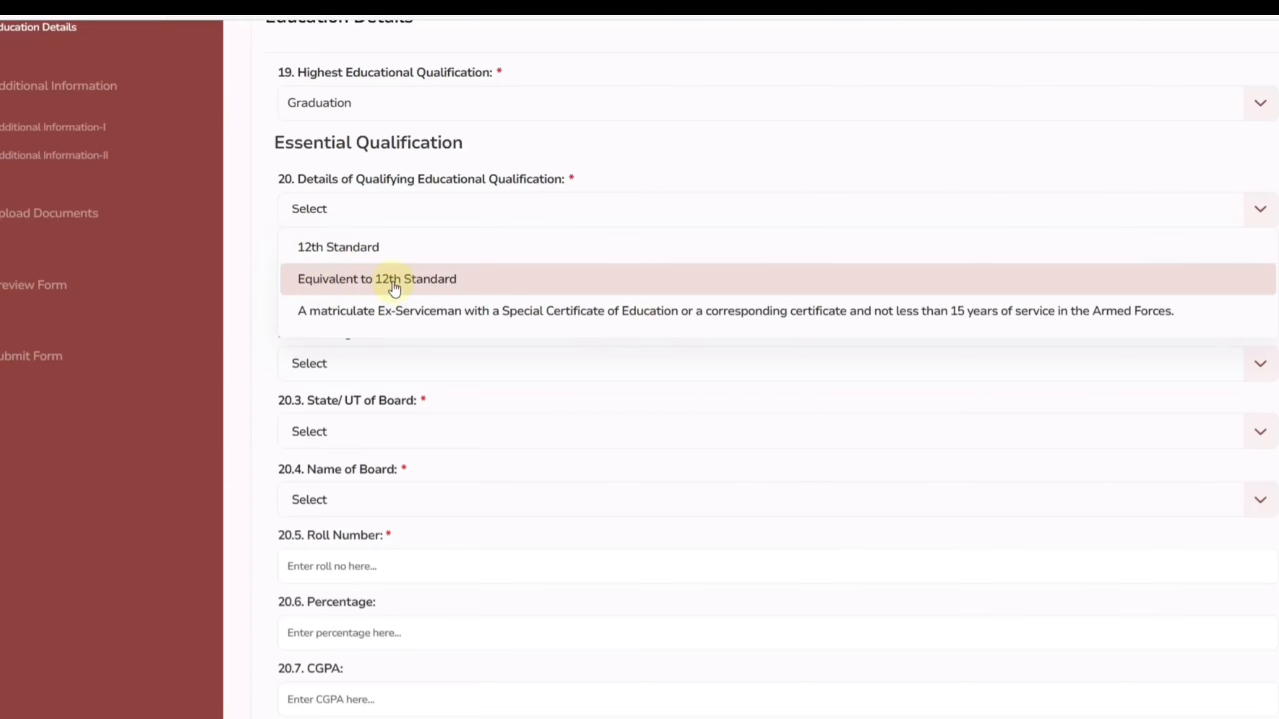
{"action": "left_click", "coordinate": [347, 247]}
Set EQ Status to Passed and Passing Year to 2025
{"action": "left_click", "coordinate": [351, 302]}
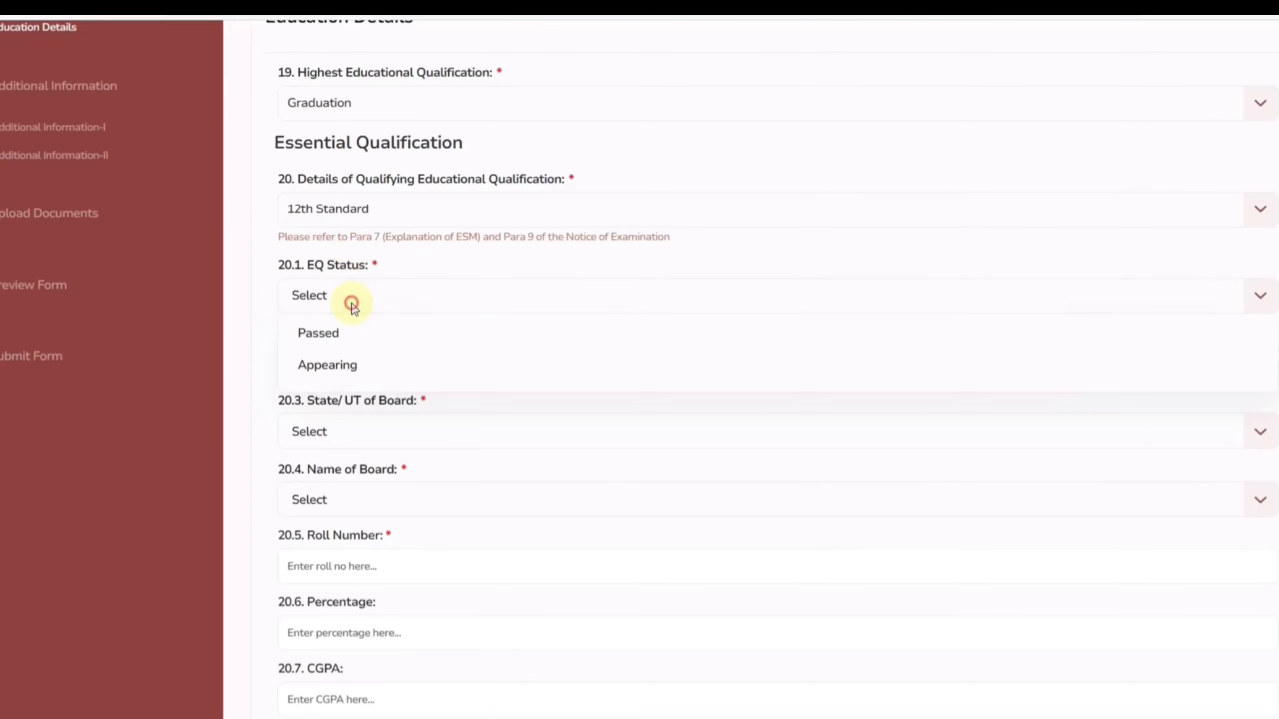
{"action": "left_click", "coordinate": [342, 364]}
{"action": "left_click", "coordinate": [346, 364]}
{"action": "left_click", "coordinate": [342, 400]}
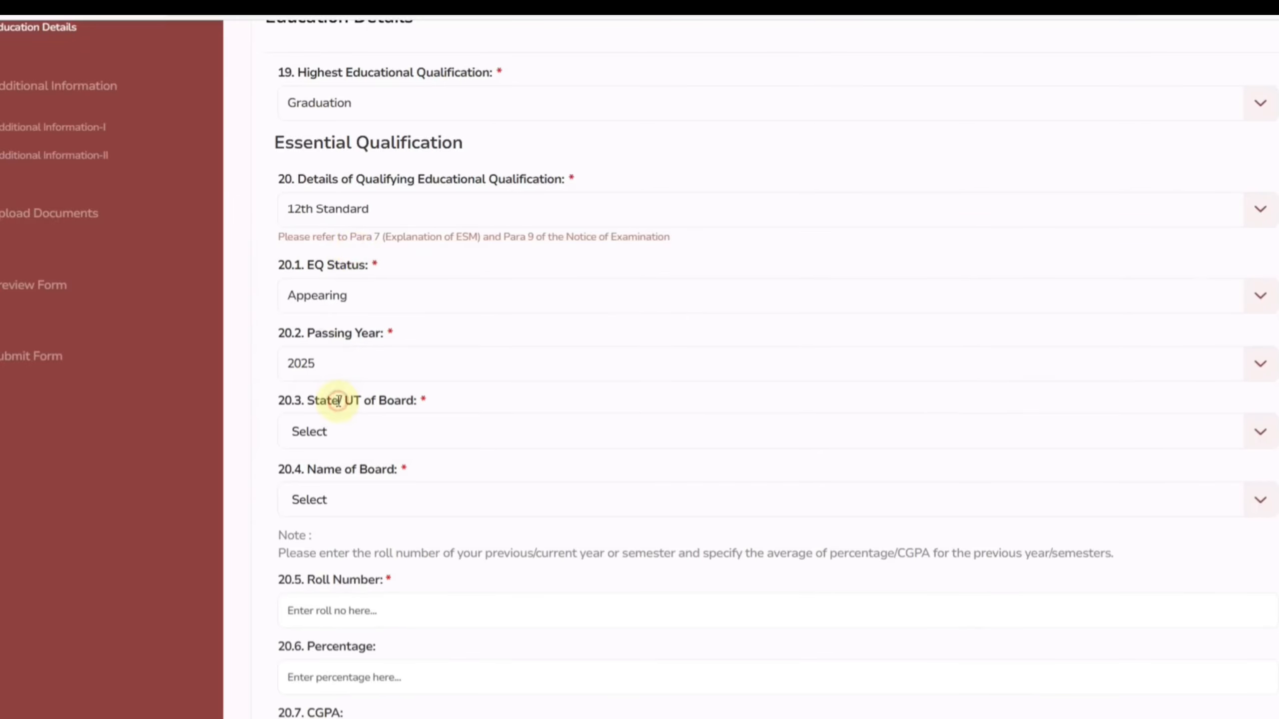
{"action": "left_click", "coordinate": [328, 302]}
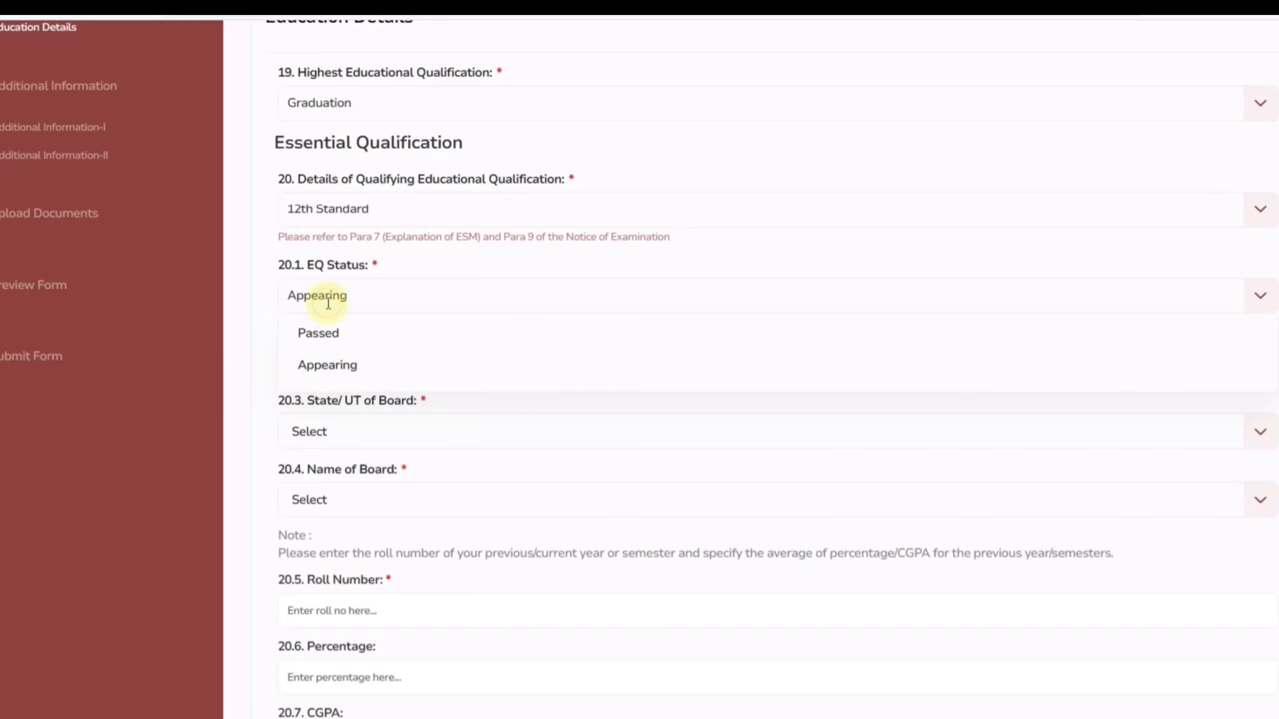
{"action": "left_click", "coordinate": [327, 342]}
{"action": "scroll", "coordinate": [340, 284], "scroll_direction": "down", "scroll_amount": 3}
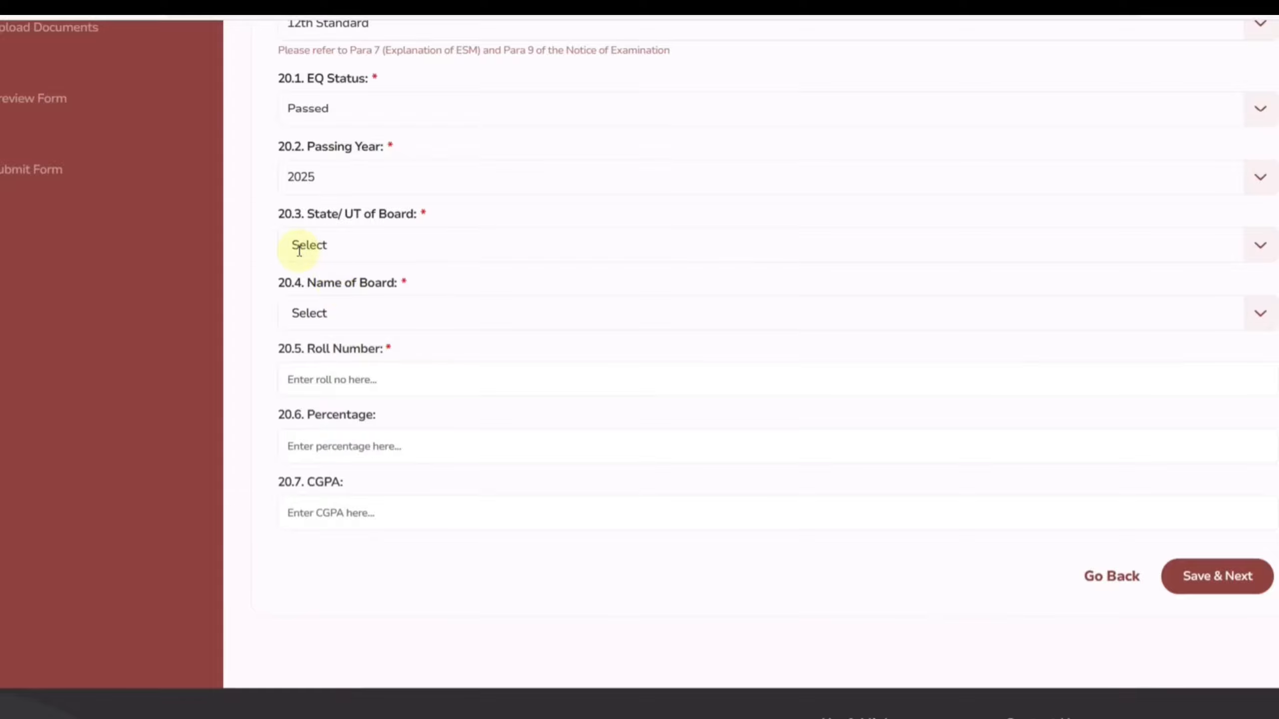
Pick Rajasthan as the board's state and browse the board names
{"action": "left_click", "coordinate": [362, 251]}
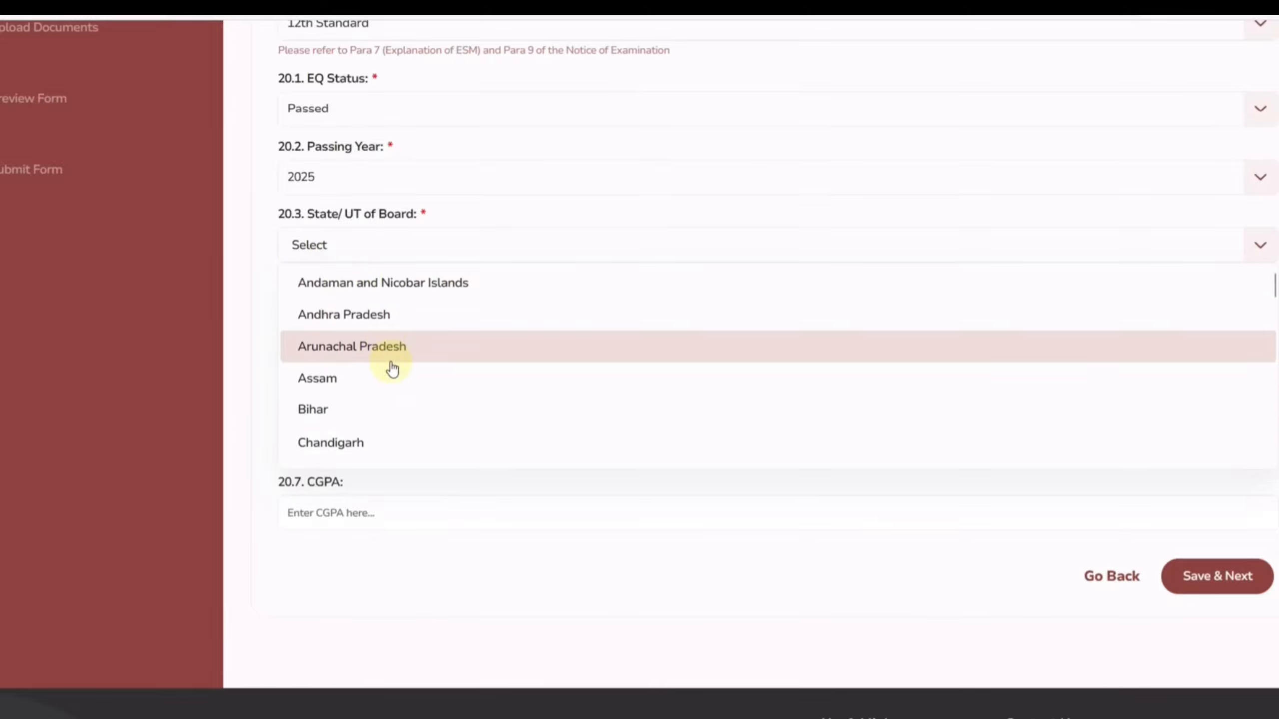
{"action": "scroll", "coordinate": [392, 369], "scroll_direction": "down", "scroll_amount": 15}
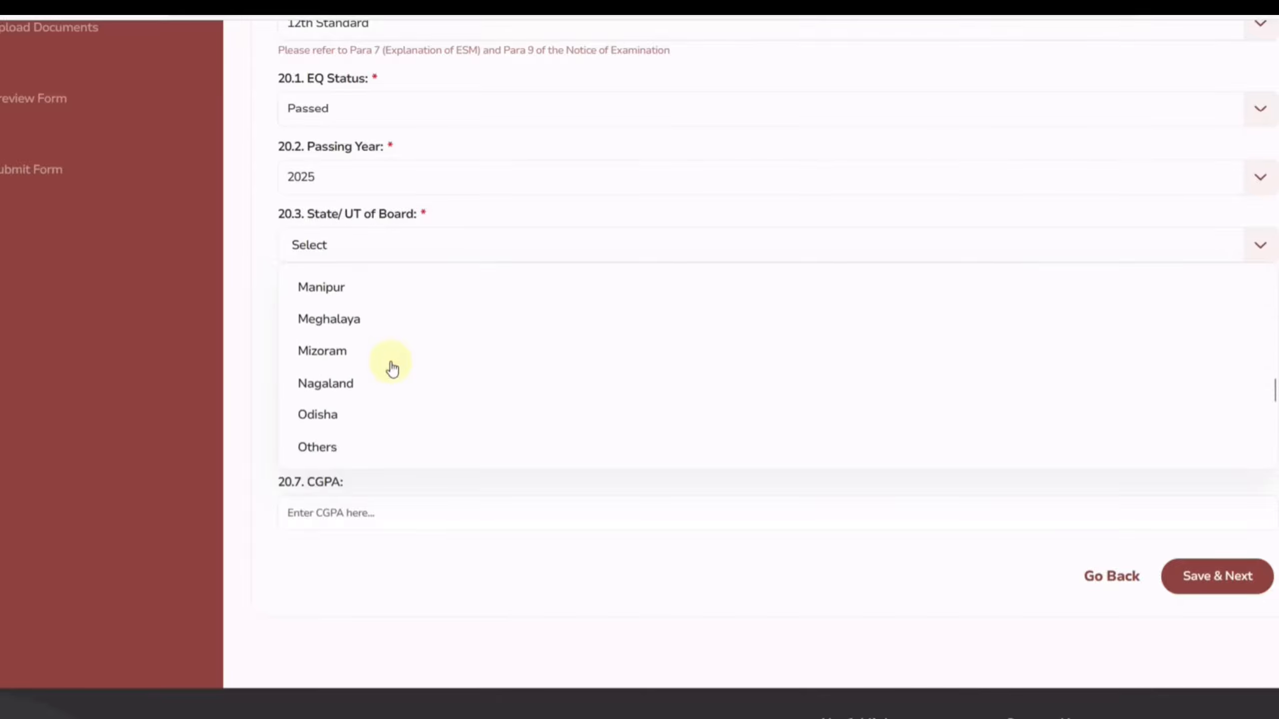
{"action": "scroll", "coordinate": [393, 369], "scroll_direction": "down", "scroll_amount": 3}
{"action": "left_click", "coordinate": [339, 421]}
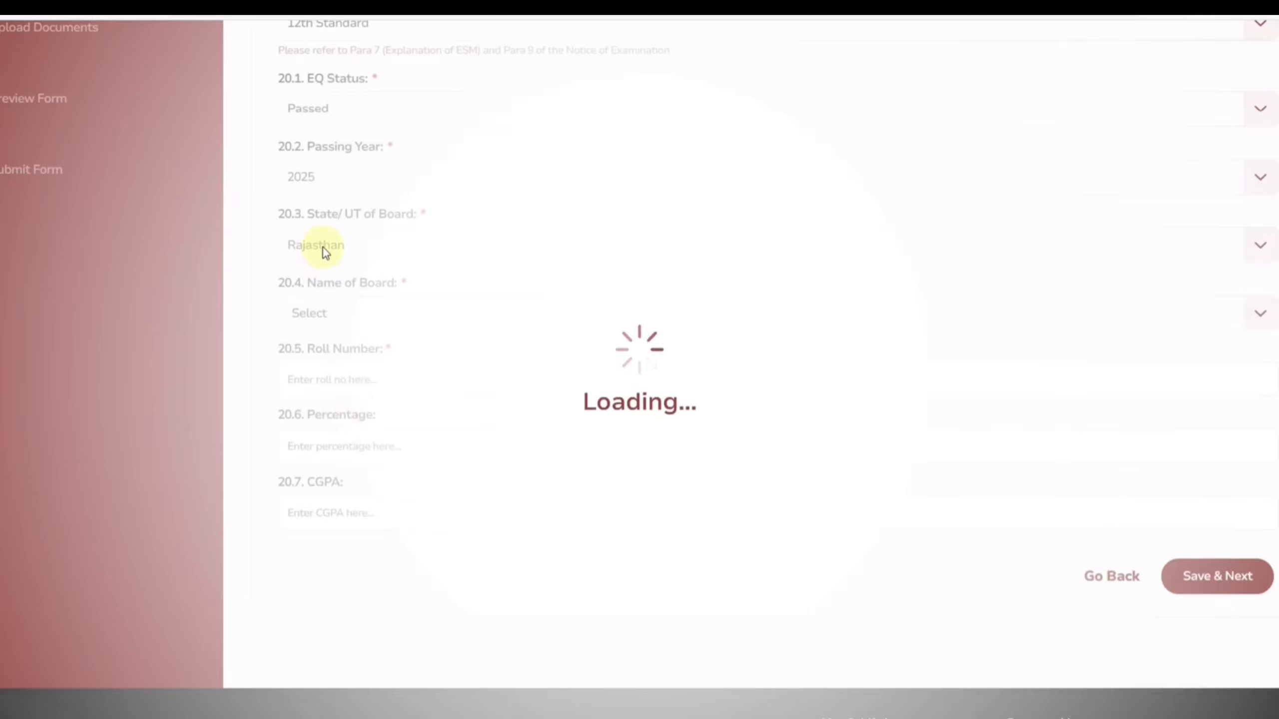
{"action": "left_click", "coordinate": [338, 317]}
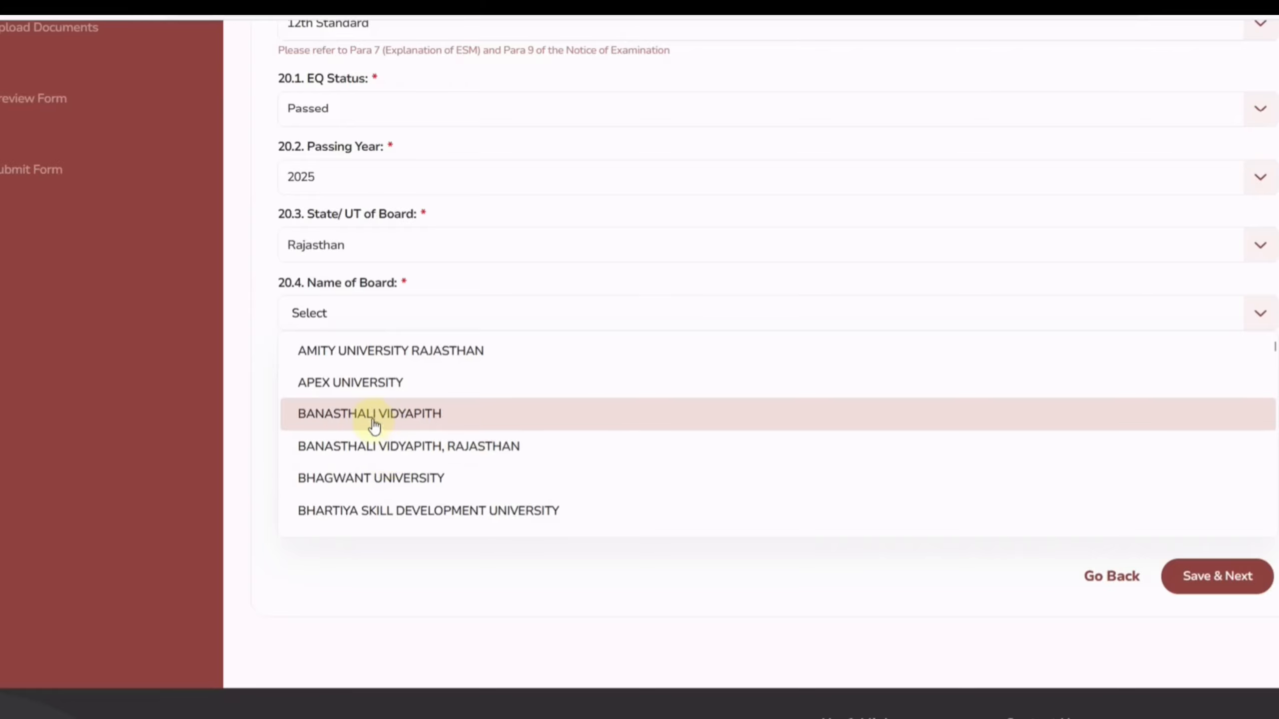
{"action": "scroll", "coordinate": [373, 402], "scroll_direction": "down", "scroll_amount": 2}
{"action": "scroll", "coordinate": [372, 403], "scroll_direction": "down", "scroll_amount": 2}
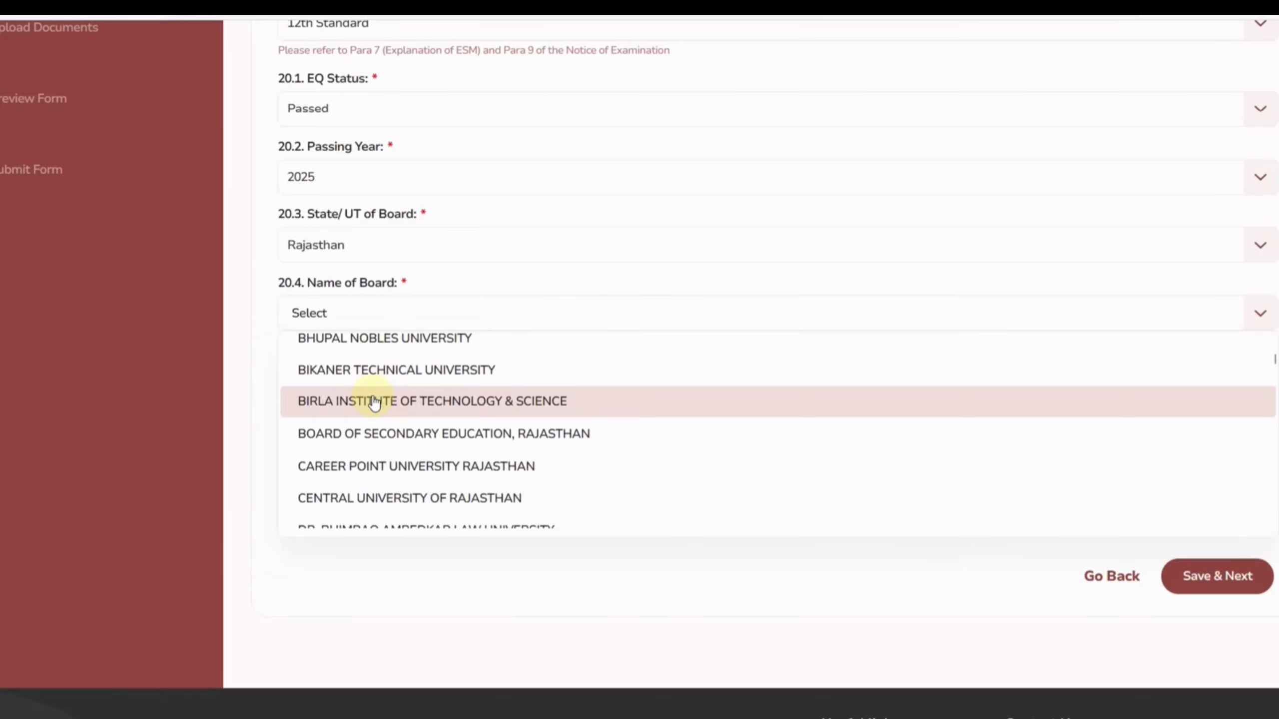
{"action": "scroll", "coordinate": [373, 411], "scroll_direction": "down", "scroll_amount": 2}
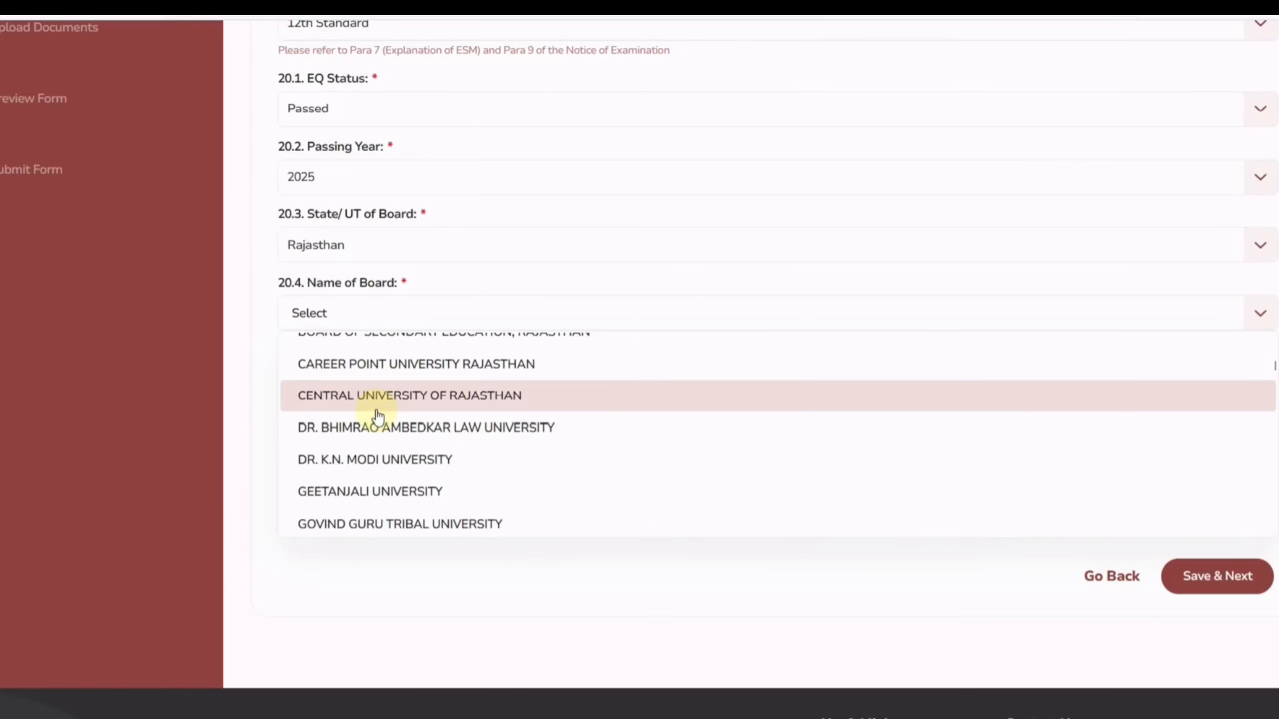
{"action": "scroll", "coordinate": [373, 411], "scroll_direction": "up", "scroll_amount": 2}
Switch the board's state to Delhi and view the Delhi board names
{"action": "left_click", "coordinate": [327, 258]}
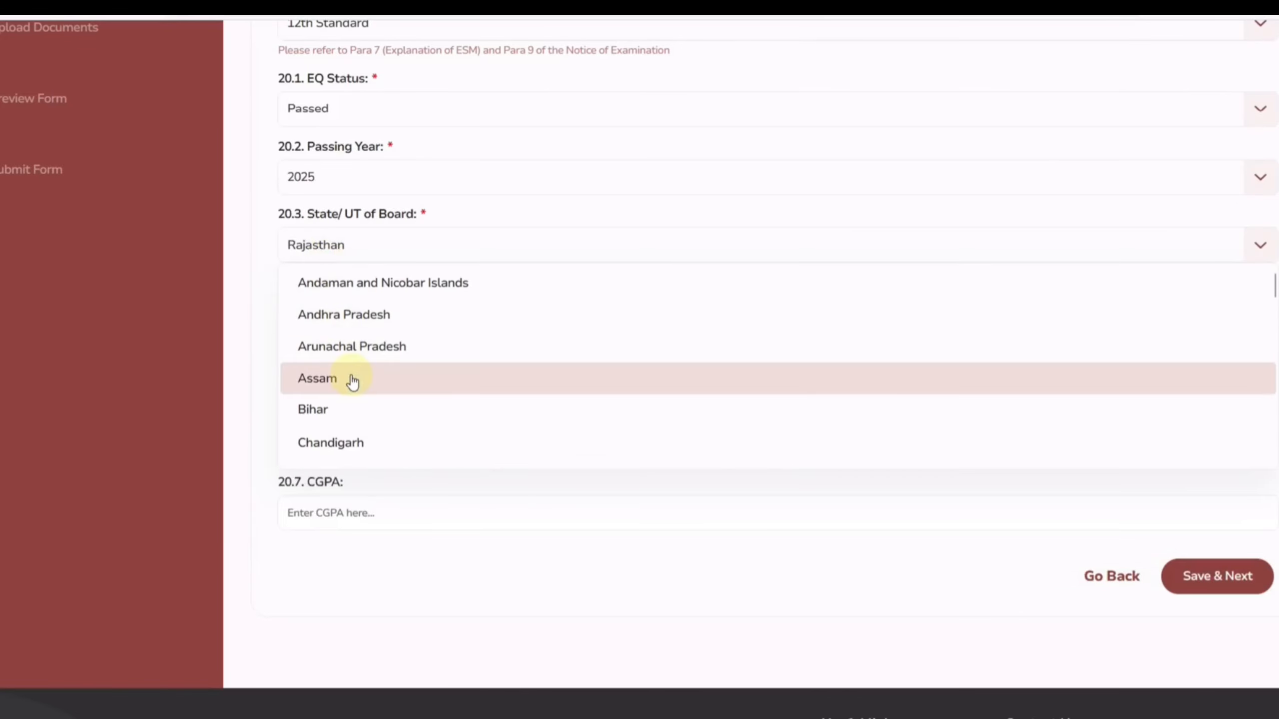
{"action": "scroll", "coordinate": [351, 375], "scroll_direction": "up", "scroll_amount": 5}
{"action": "scroll", "coordinate": [515, 445], "scroll_direction": "down", "scroll_amount": 5}
{"action": "left_click", "coordinate": [342, 348]}
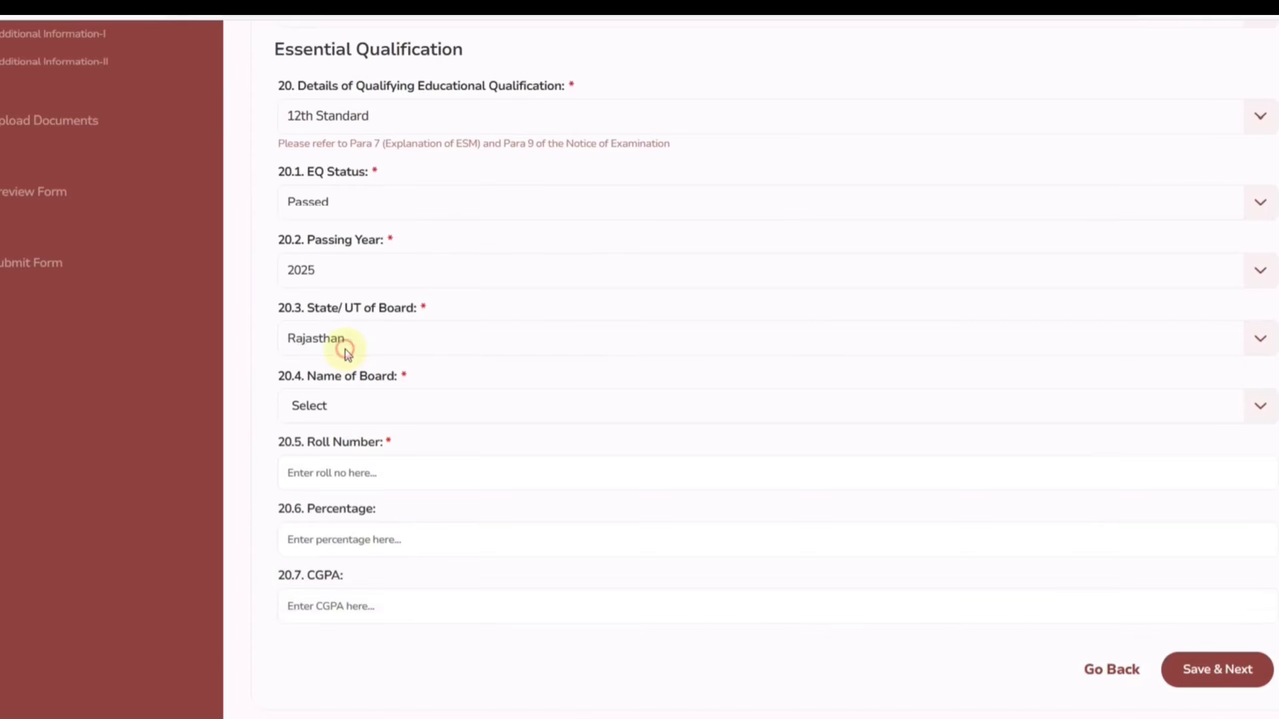
{"action": "left_click", "coordinate": [347, 344]}
{"action": "scroll", "coordinate": [368, 448], "scroll_direction": "up", "scroll_amount": 2}
{"action": "scroll", "coordinate": [395, 485], "scroll_direction": "down", "scroll_amount": 5}
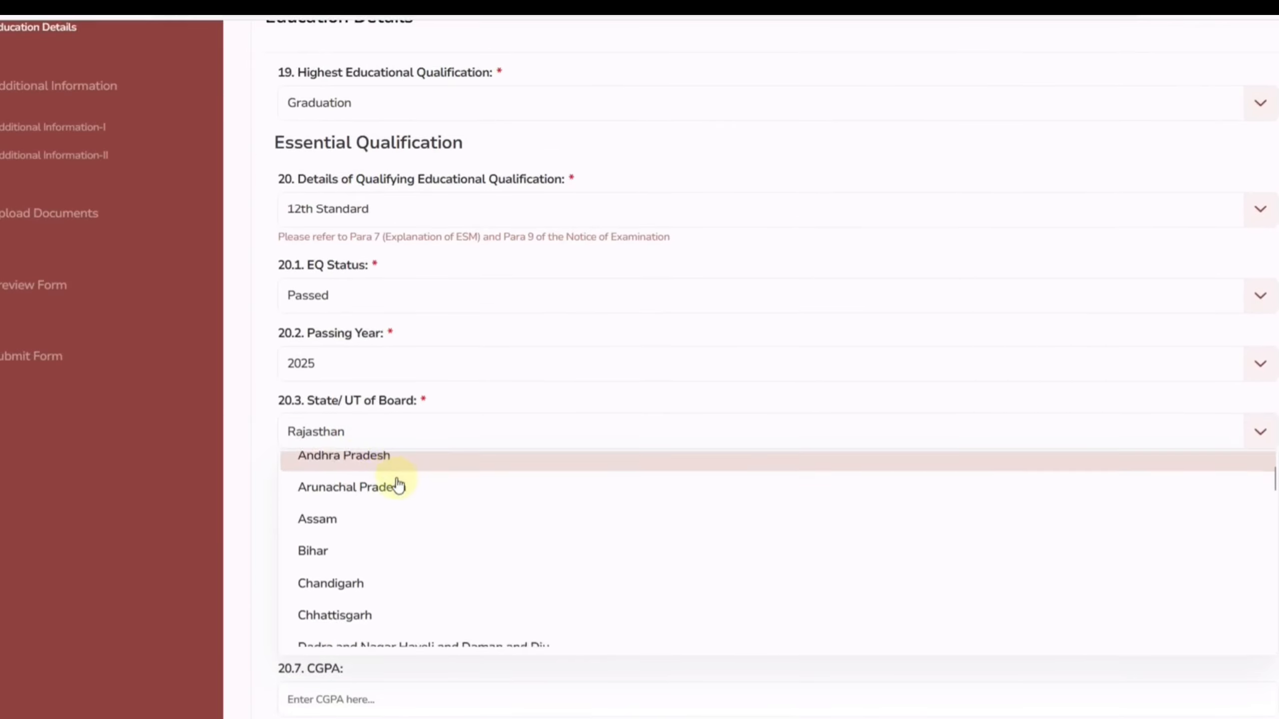
{"action": "left_click", "coordinate": [371, 554]}
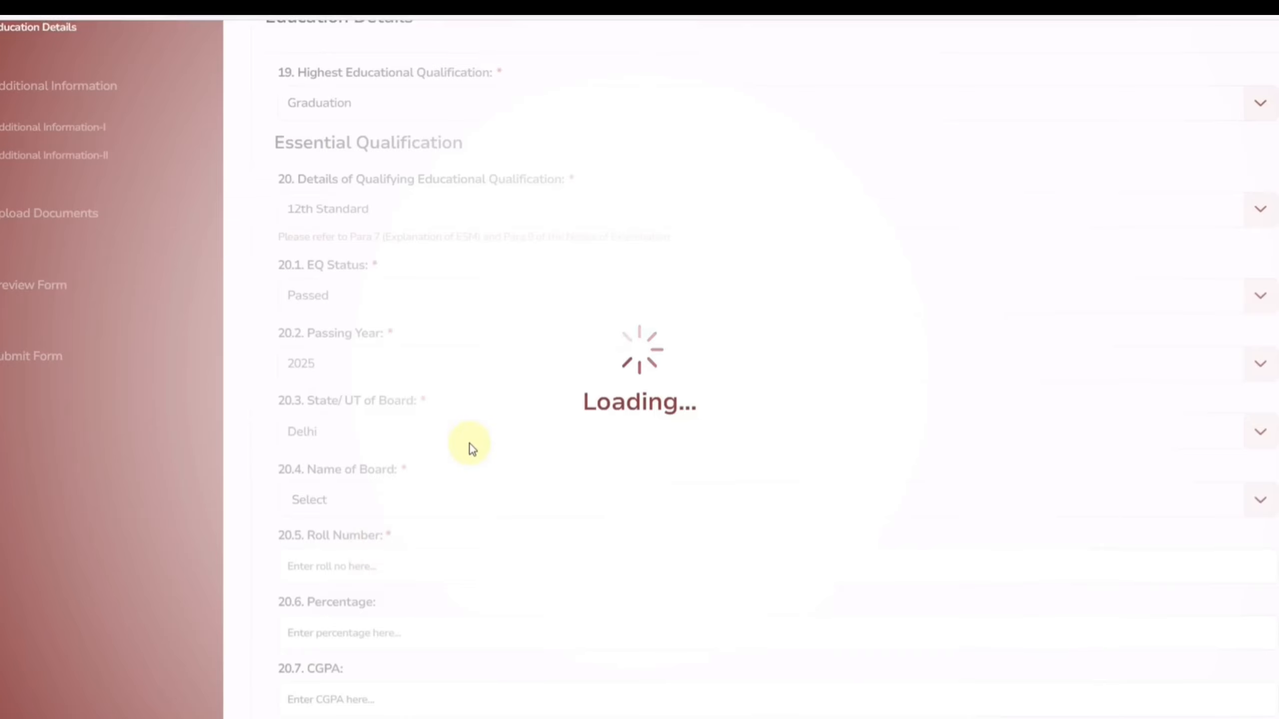
{"action": "scroll", "coordinate": [470, 443], "scroll_direction": "down", "scroll_amount": 2}
{"action": "left_click", "coordinate": [362, 417]}
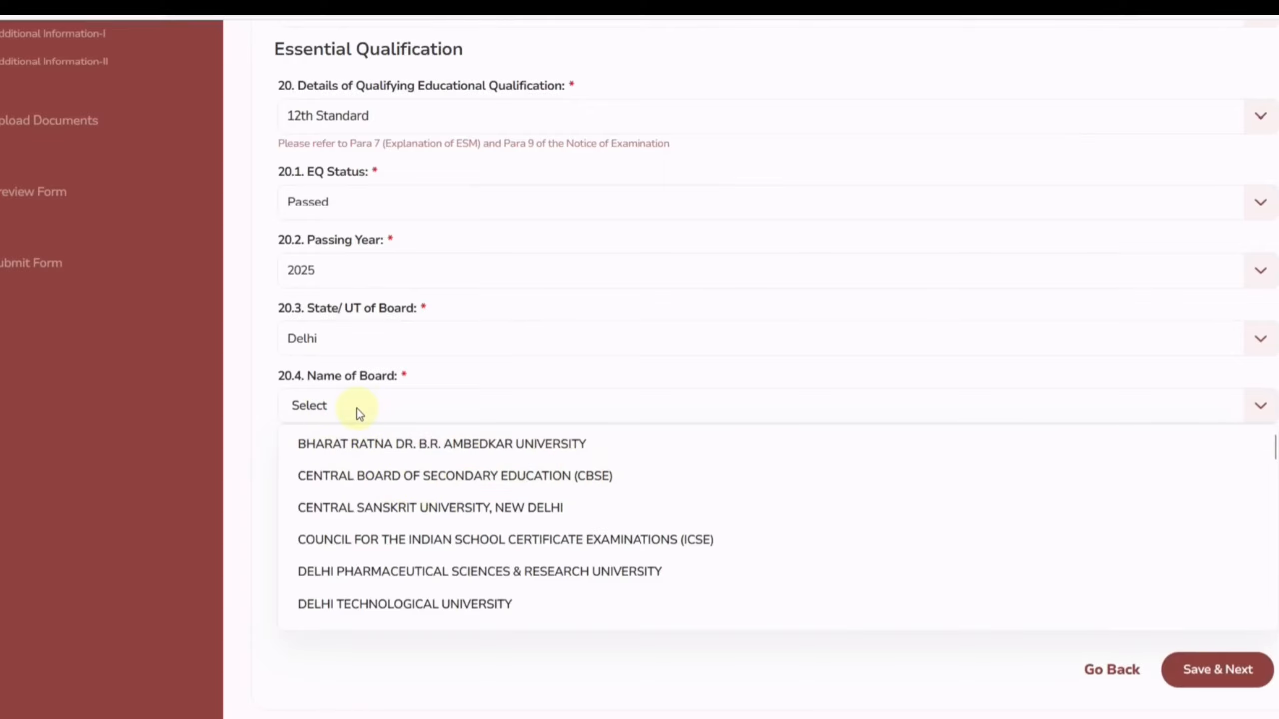
Set the state back to Rajasthan and choose BOARD OF SECONDARY EDUCATION, RAJASTHAN
{"action": "left_click", "coordinate": [332, 350]}
{"action": "scroll", "coordinate": [343, 428], "scroll_direction": "down", "scroll_amount": 3}
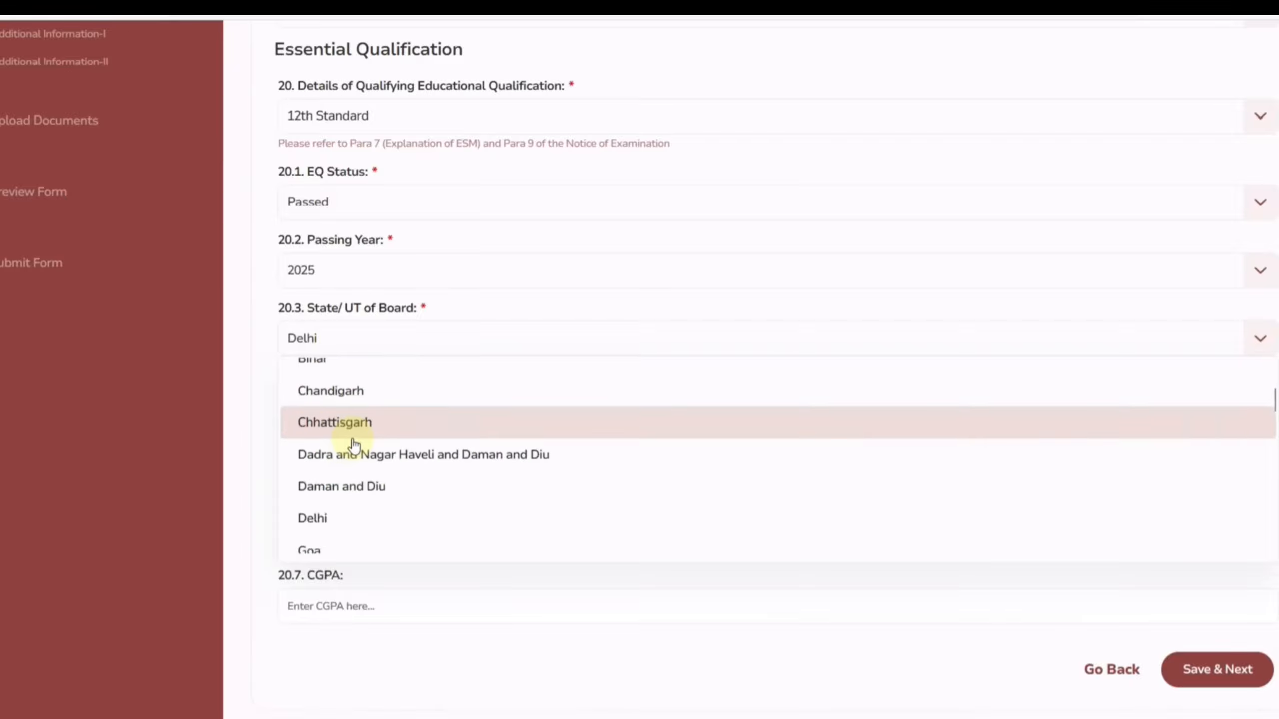
{"action": "scroll", "coordinate": [354, 445], "scroll_direction": "down", "scroll_amount": 10}
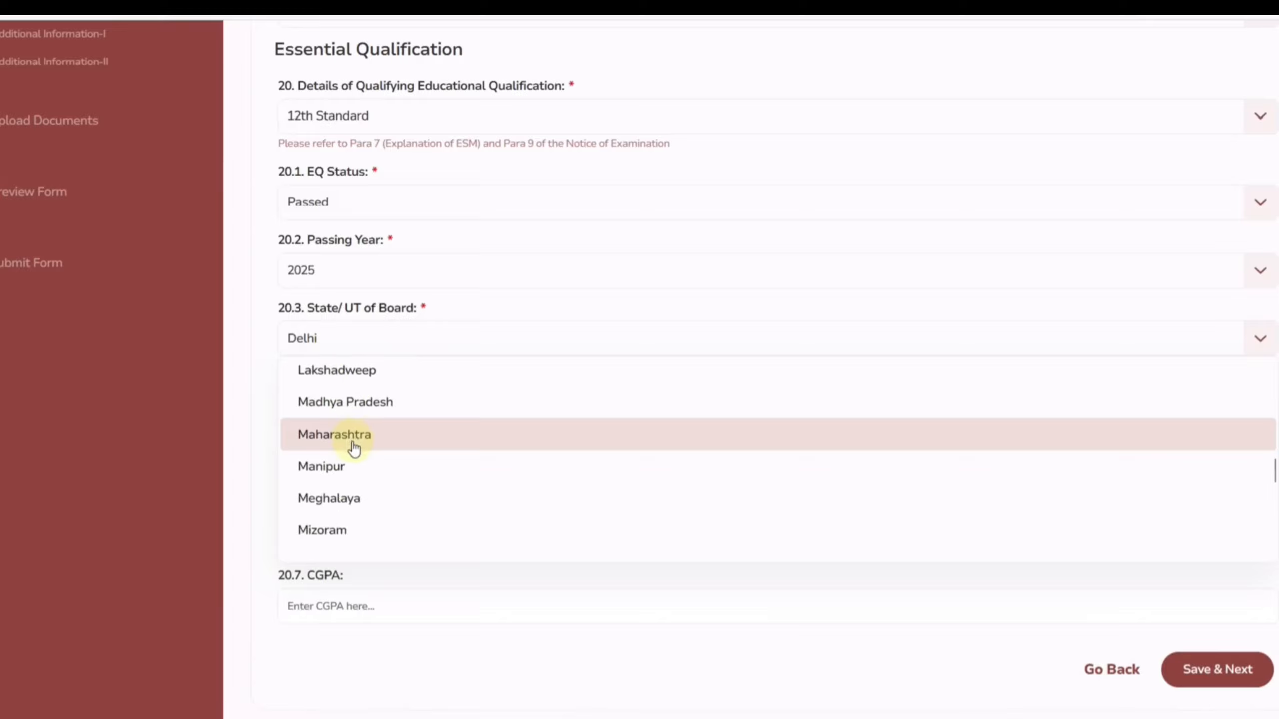
{"action": "scroll", "coordinate": [354, 448], "scroll_direction": "down", "scroll_amount": 4}
{"action": "left_click", "coordinate": [361, 515]}
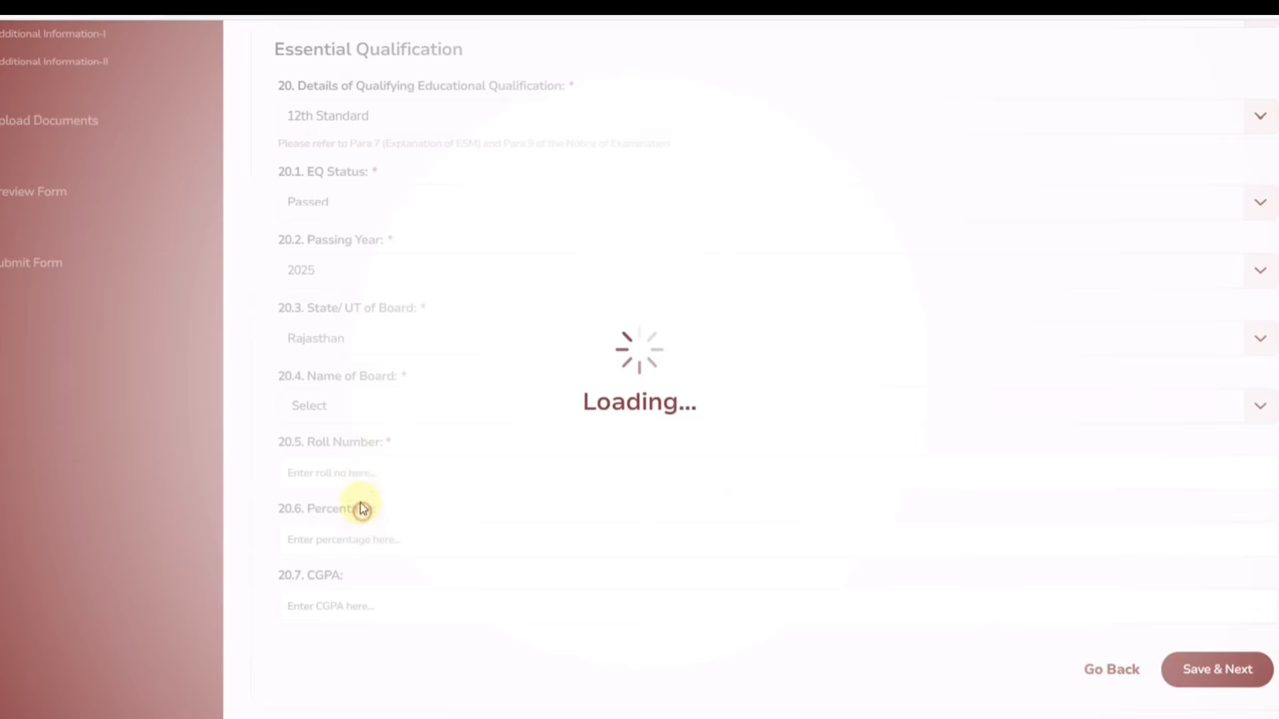
{"action": "left_click", "coordinate": [339, 408]}
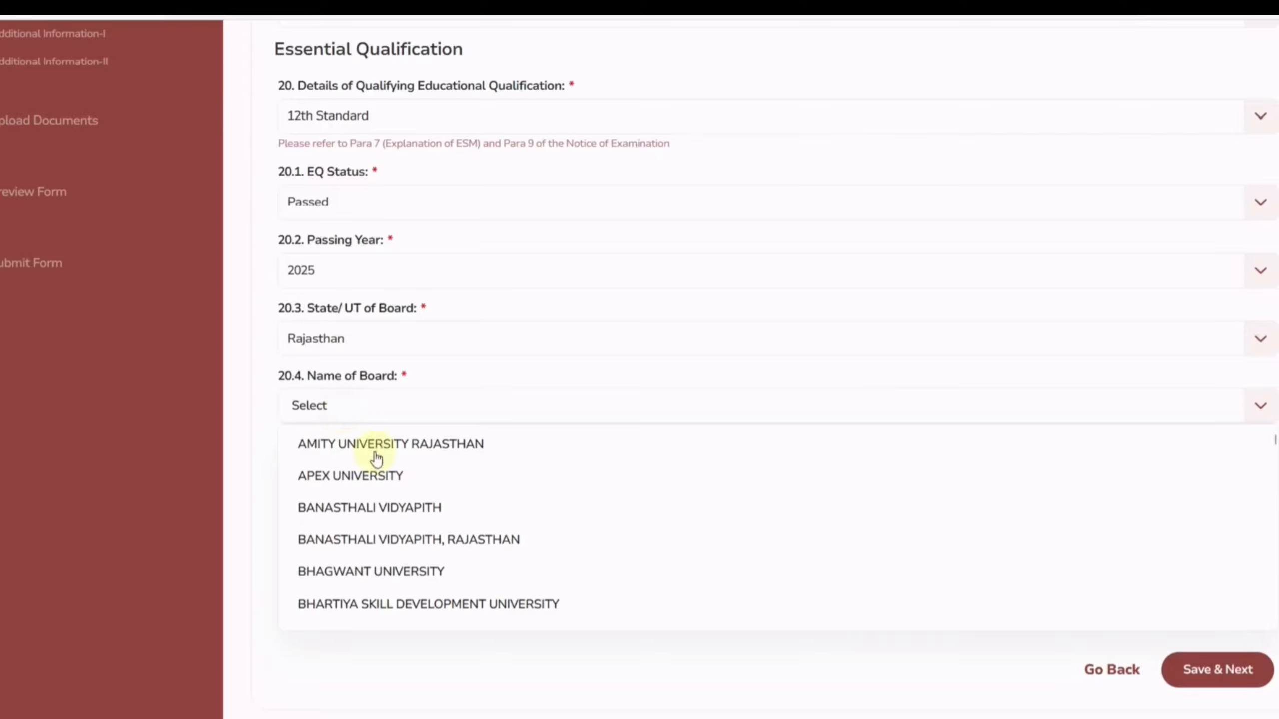
{"action": "scroll", "coordinate": [376, 460], "scroll_direction": "down", "scroll_amount": 4}
{"action": "left_click", "coordinate": [417, 529]}
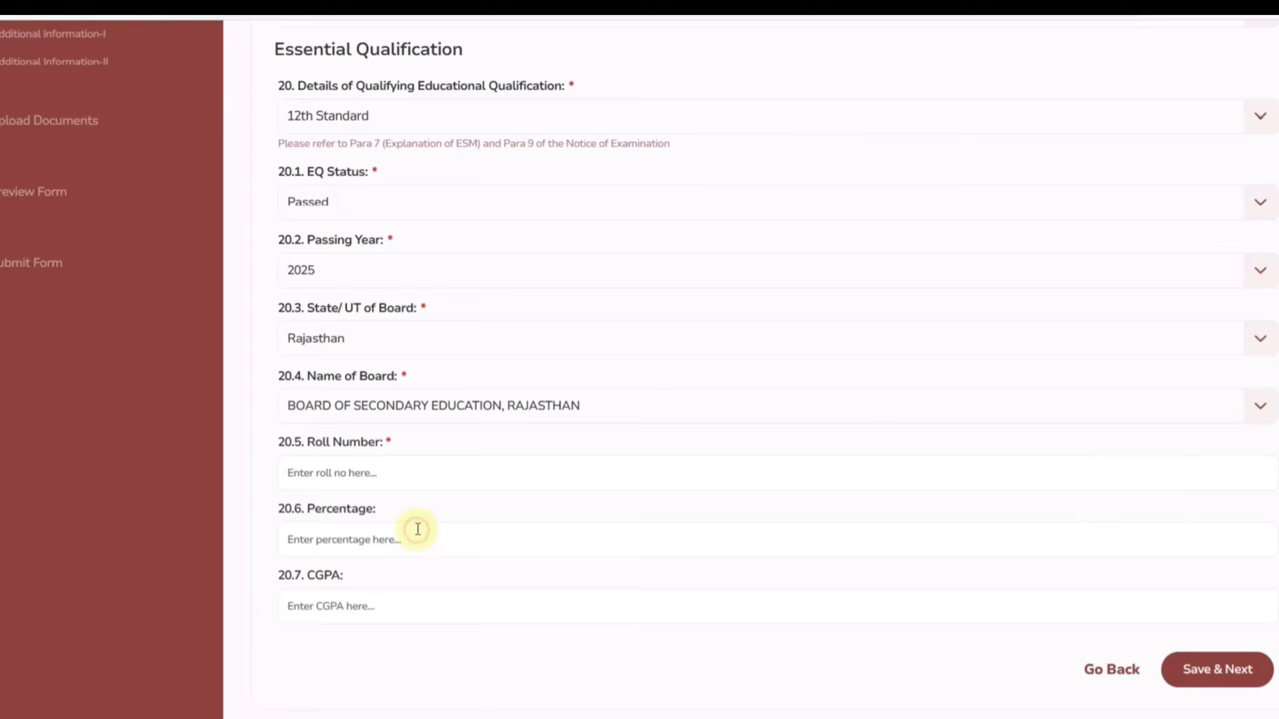
{"action": "scroll", "coordinate": [448, 486], "scroll_direction": "down", "scroll_amount": 2}
{"action": "left_click", "coordinate": [359, 387]}
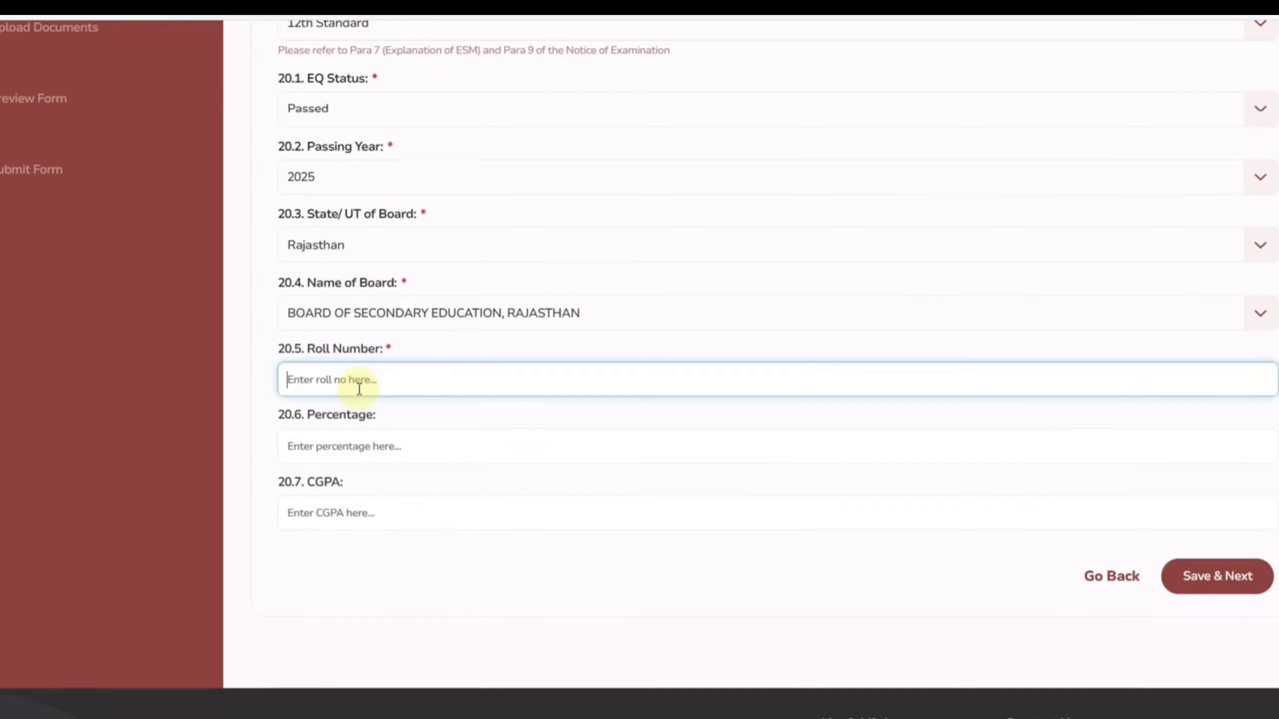
Enter the 12th Standard roll number and a percentage of 80.00
{"action": "scroll", "coordinate": [355, 79], "scroll_direction": "up", "scroll_amount": 4}
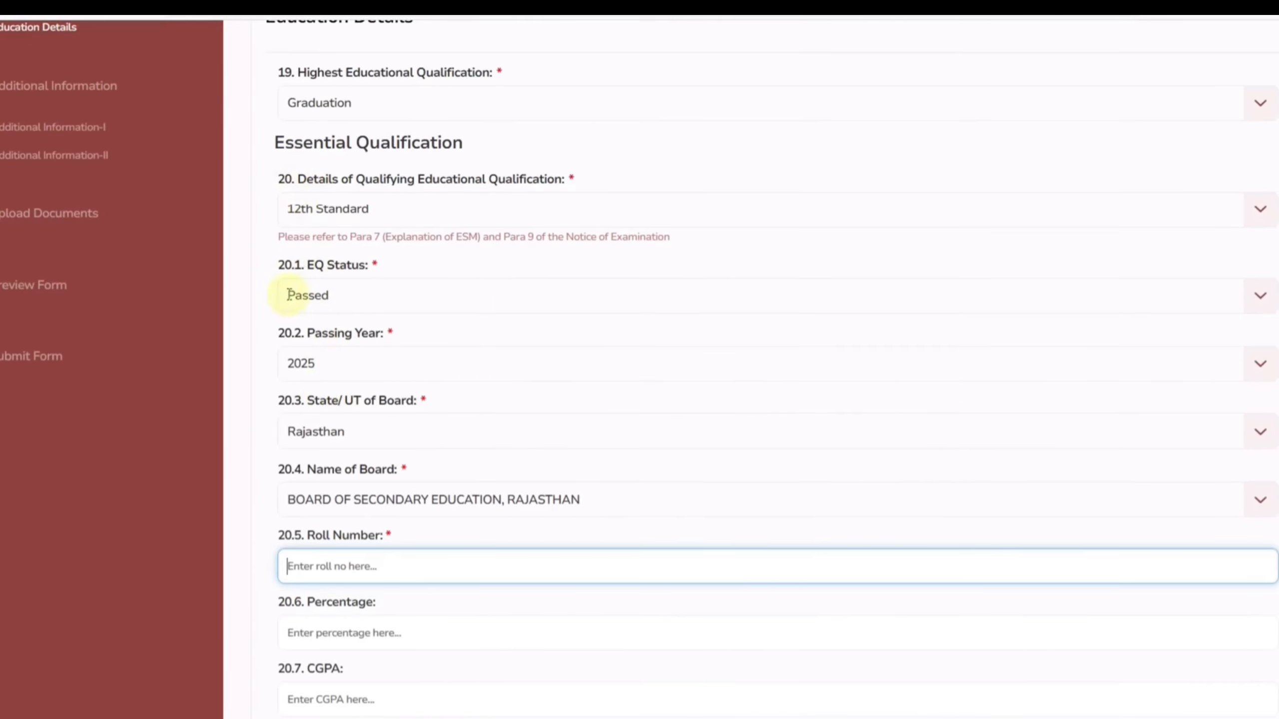
{"action": "scroll", "coordinate": [328, 353], "scroll_direction": "down", "scroll_amount": 4}
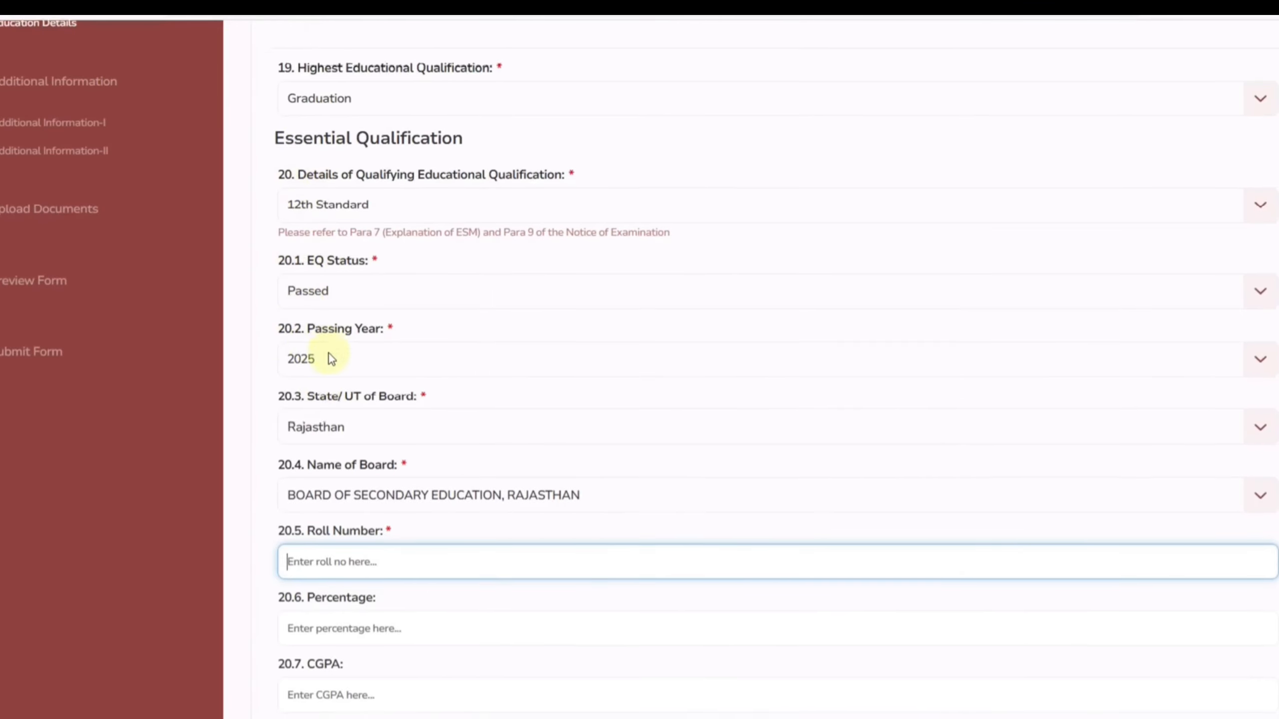
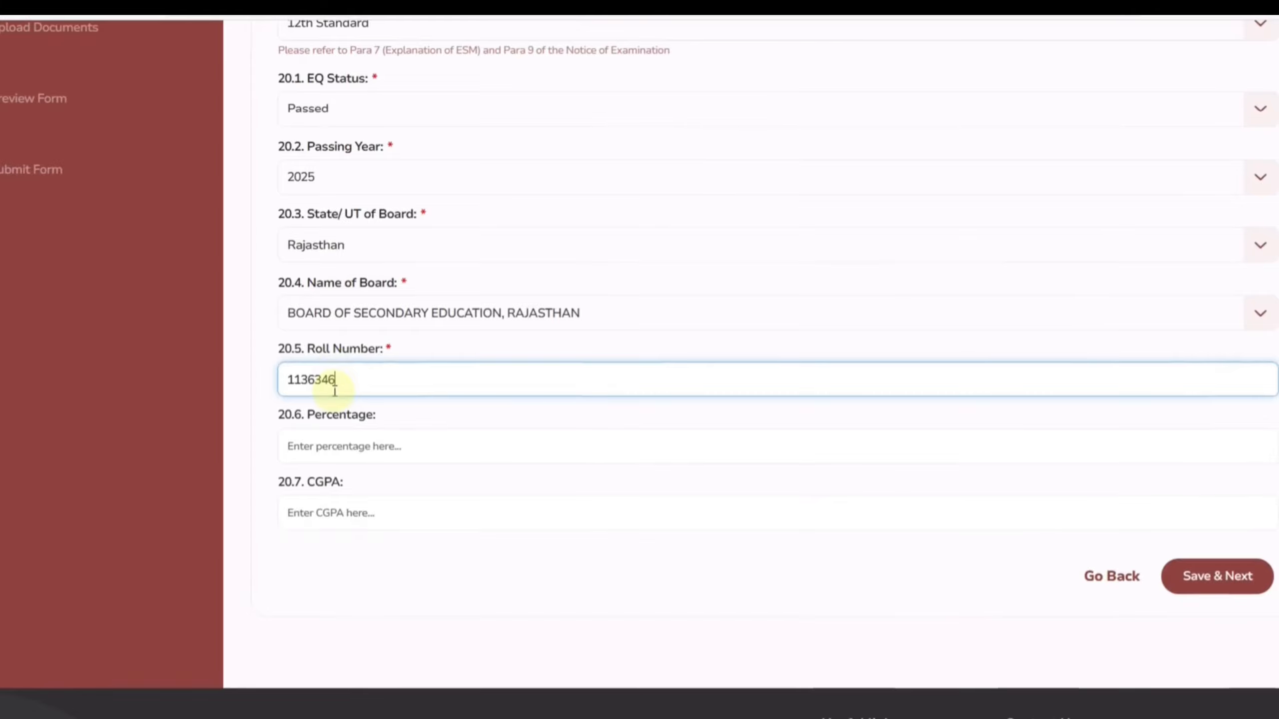
{"action": "left_click", "coordinate": [345, 443]}
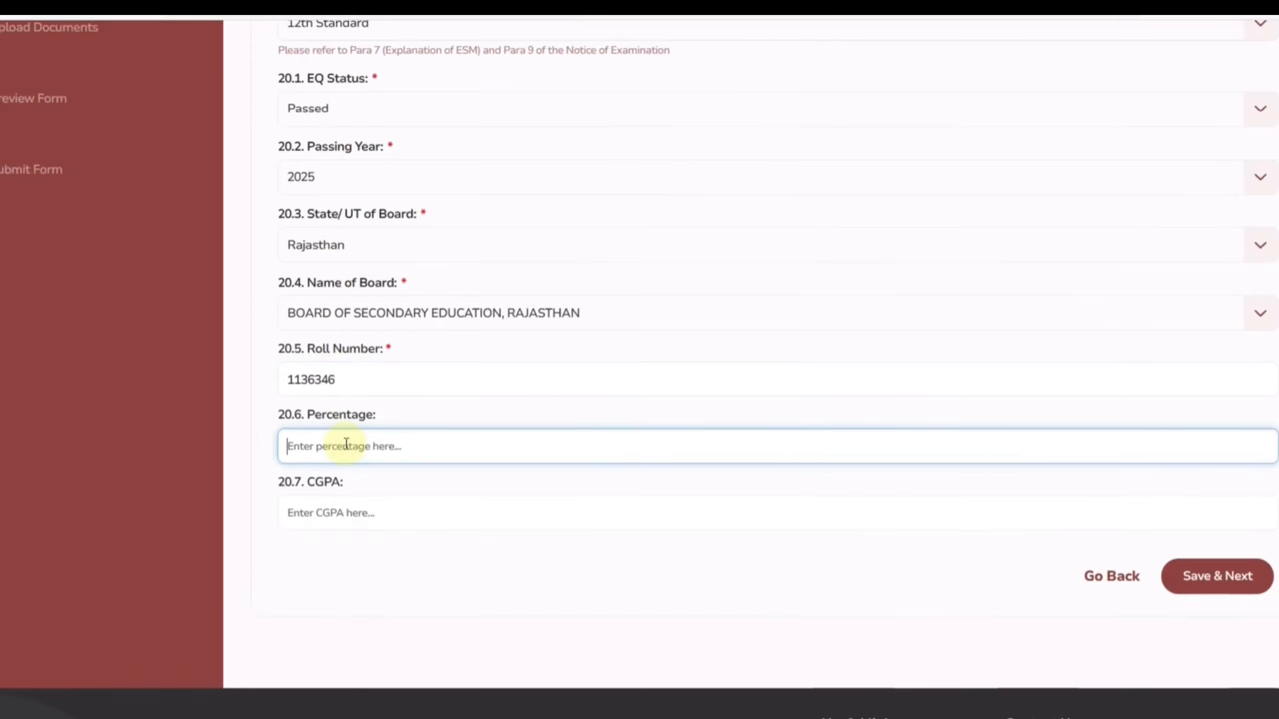
{"action": "type", "text": "80.00"}
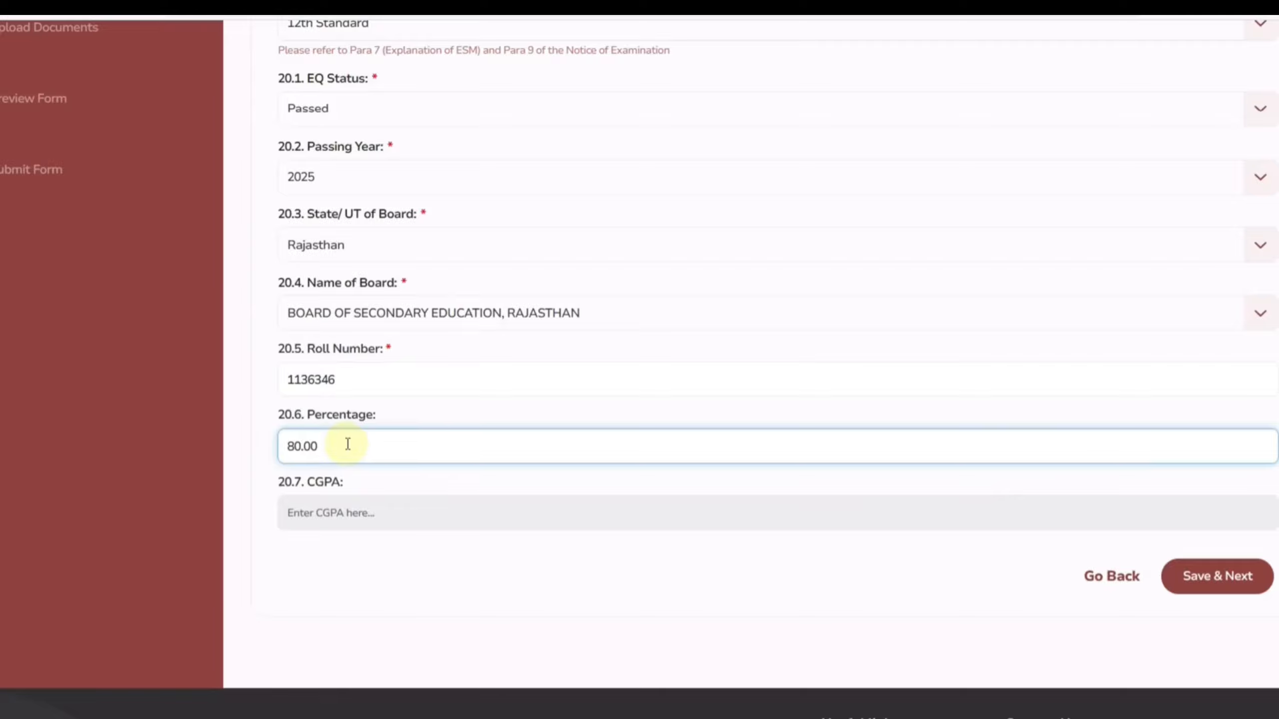
Change the passing year to 2023 and save the Education Details
{"action": "left_click", "coordinate": [1222, 582]}
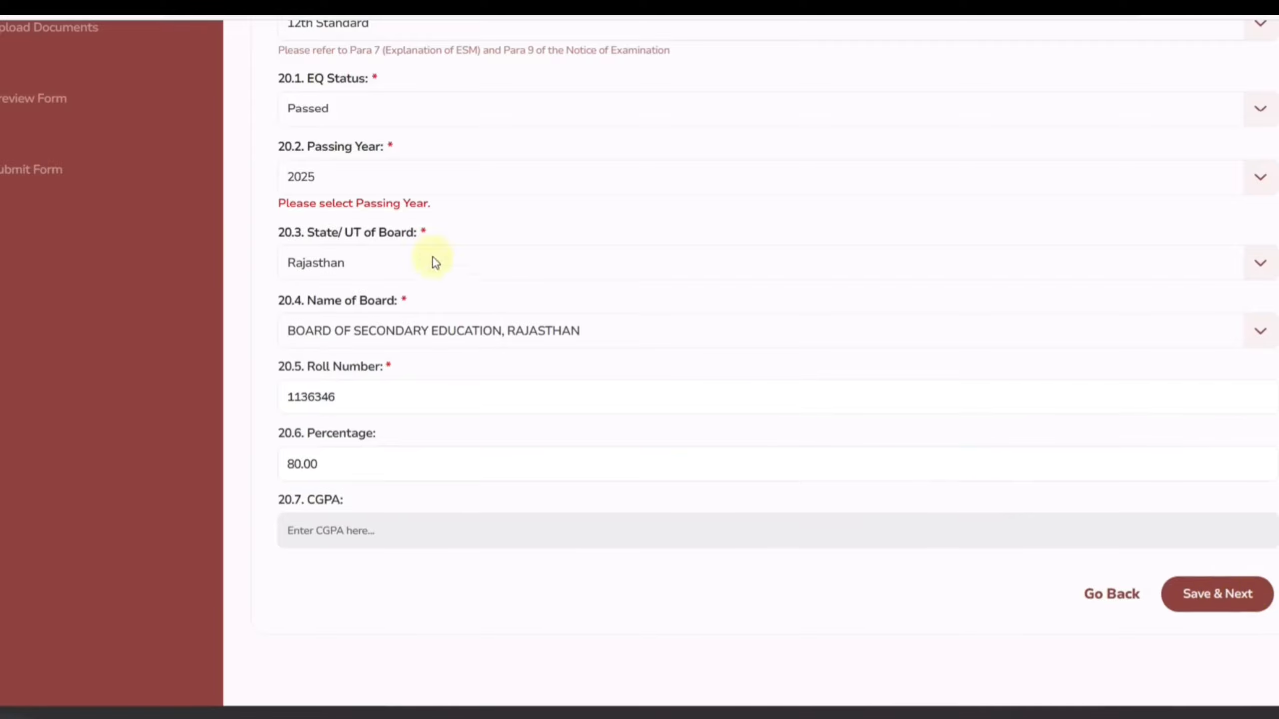
{"action": "left_click", "coordinate": [333, 176]}
{"action": "left_click", "coordinate": [316, 277]}
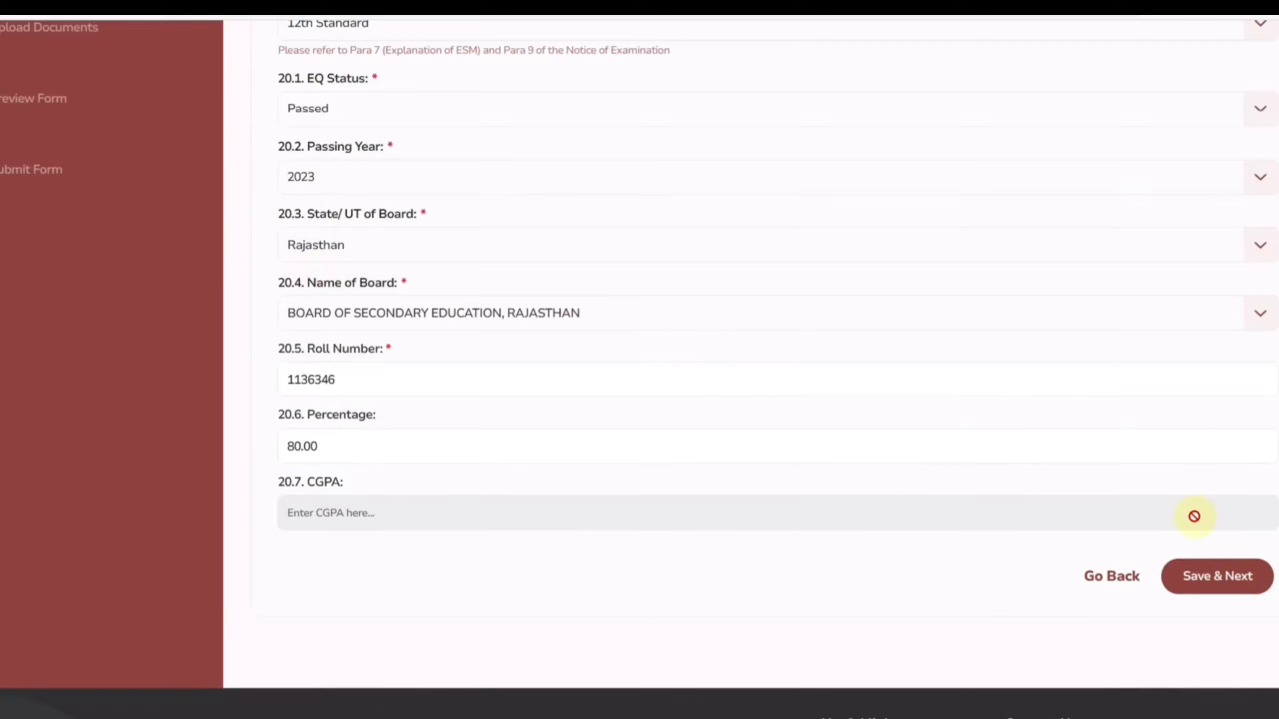
{"action": "left_click", "coordinate": [1222, 583]}
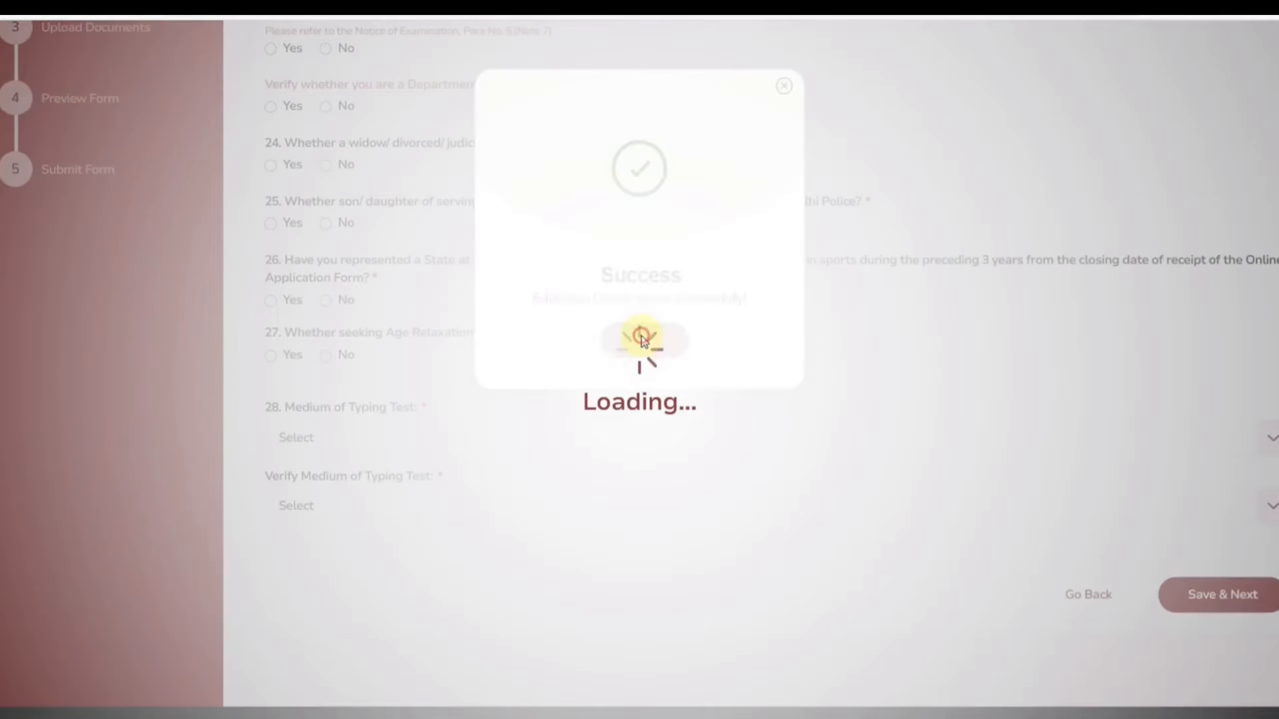
{"action": "left_click", "coordinate": [642, 338]}
Answer Yes to the OBC certificate question 21
{"action": "scroll", "coordinate": [491, 318], "scroll_direction": "up", "scroll_amount": 4}
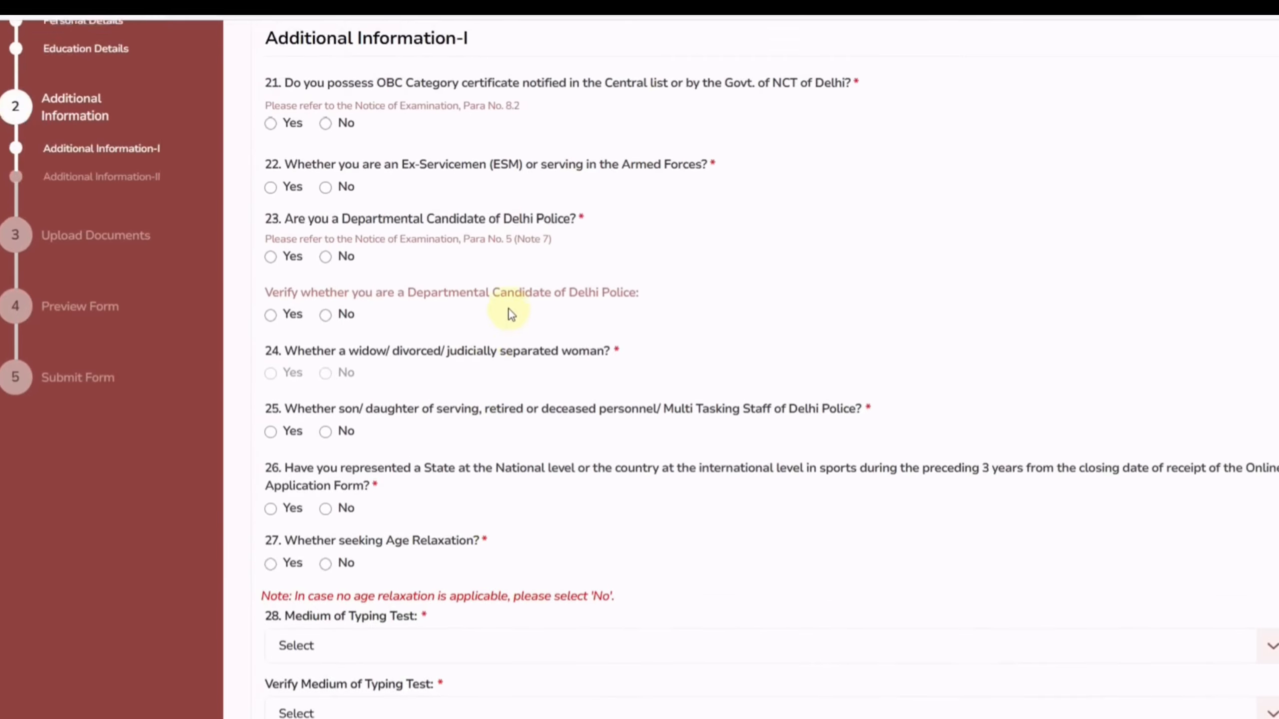
{"action": "scroll", "coordinate": [511, 314], "scroll_direction": "up", "scroll_amount": 2}
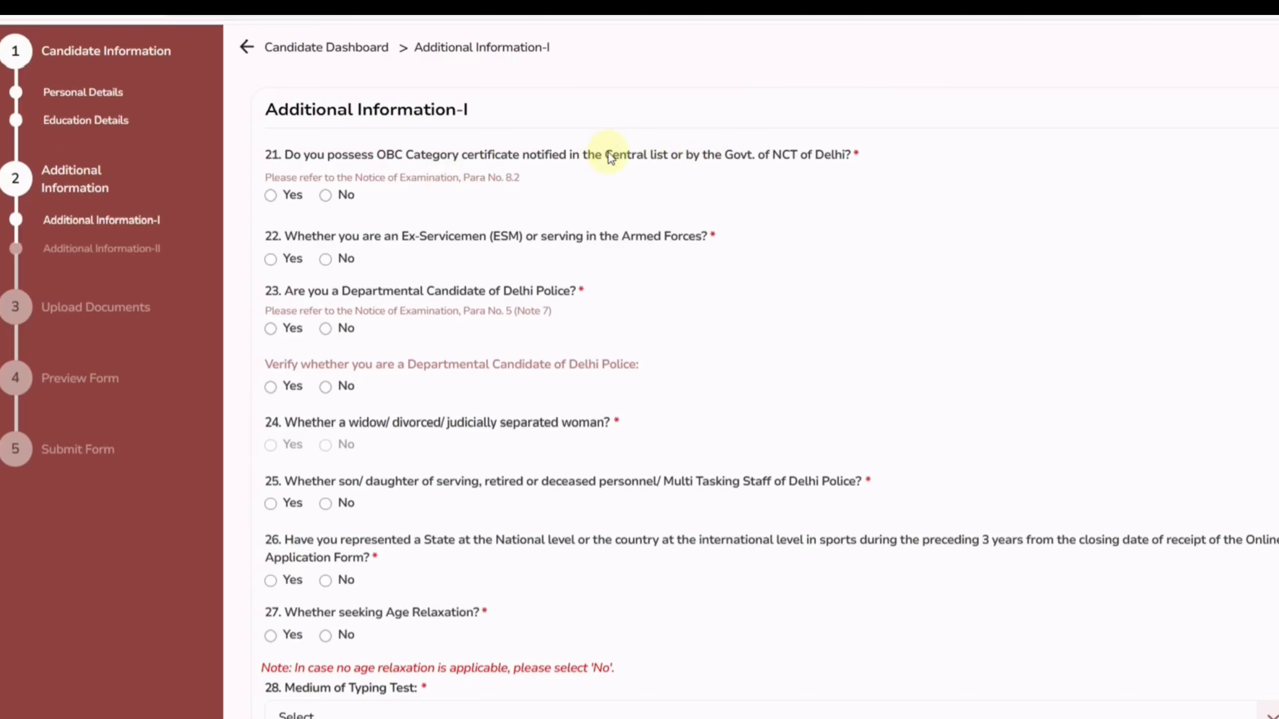
{"action": "left_click_drag", "start_coordinate": [604, 154], "coordinate": [669, 163]}
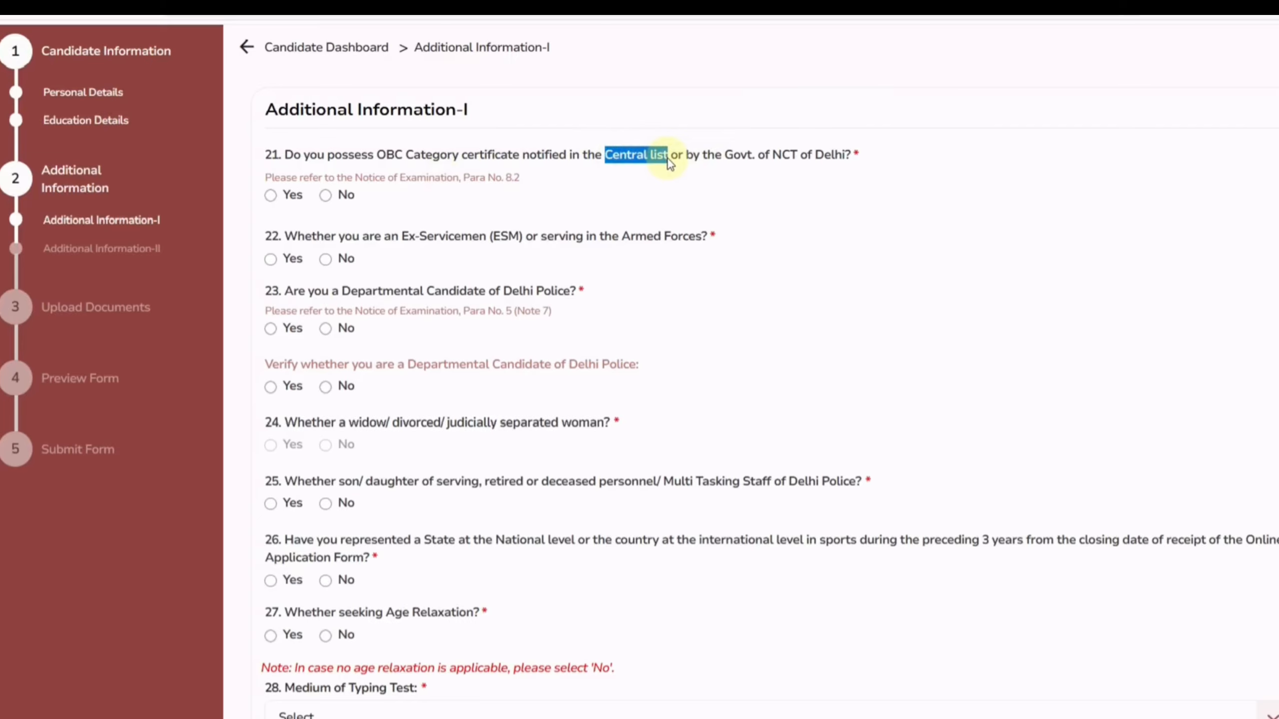
{"action": "left_click", "coordinate": [624, 178]}
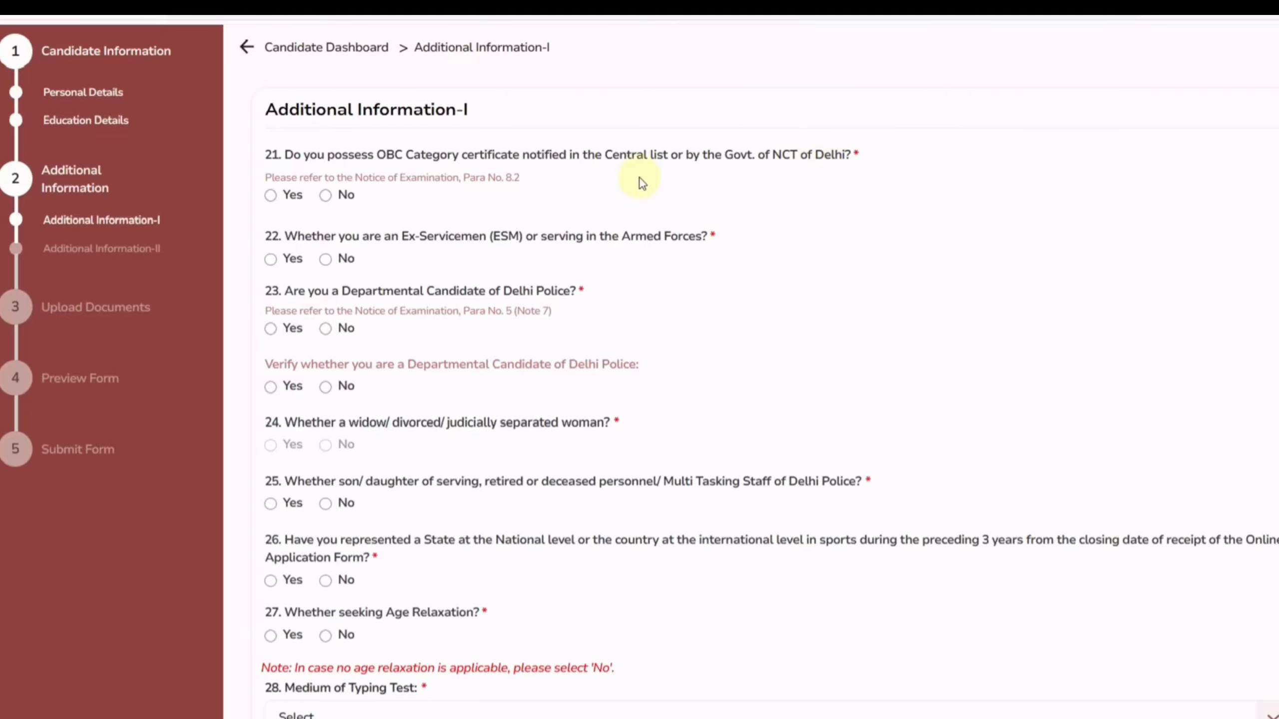
{"action": "left_click", "coordinate": [272, 196]}
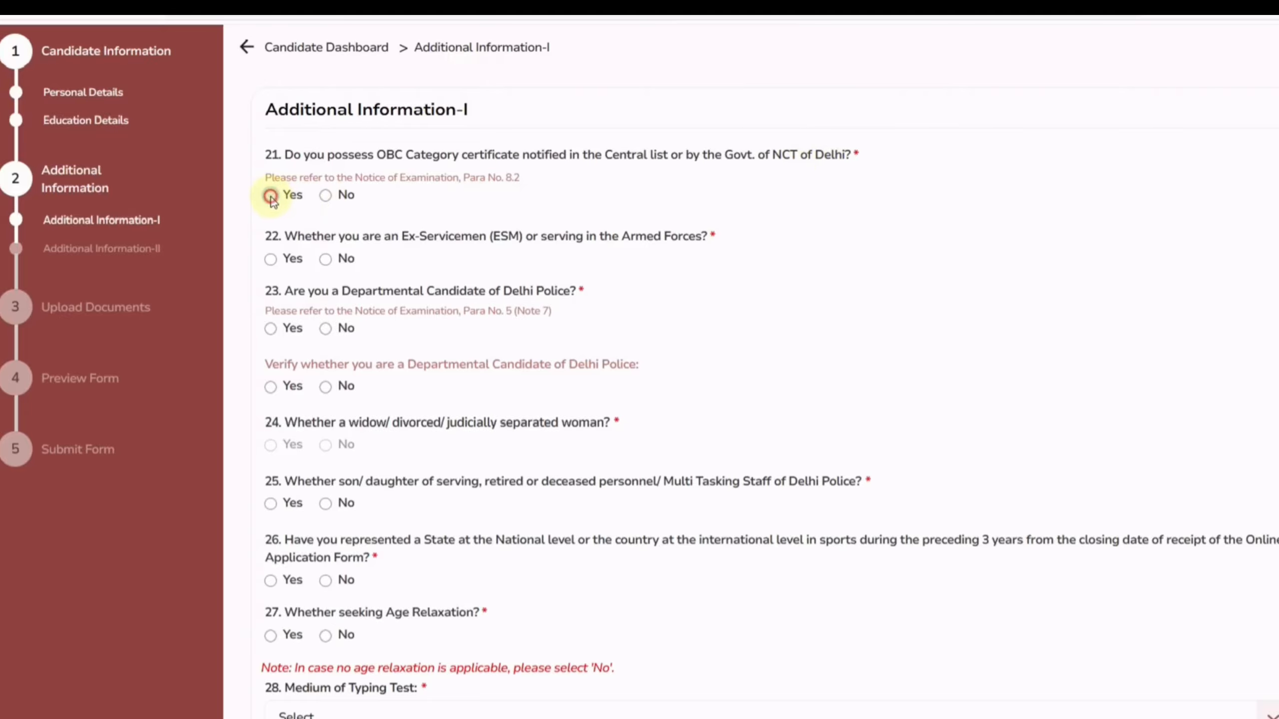
Answer No to ex-servicemen, Delhi Police departmental candidate, its verification, and question 25
{"action": "left_click", "coordinate": [271, 260]}
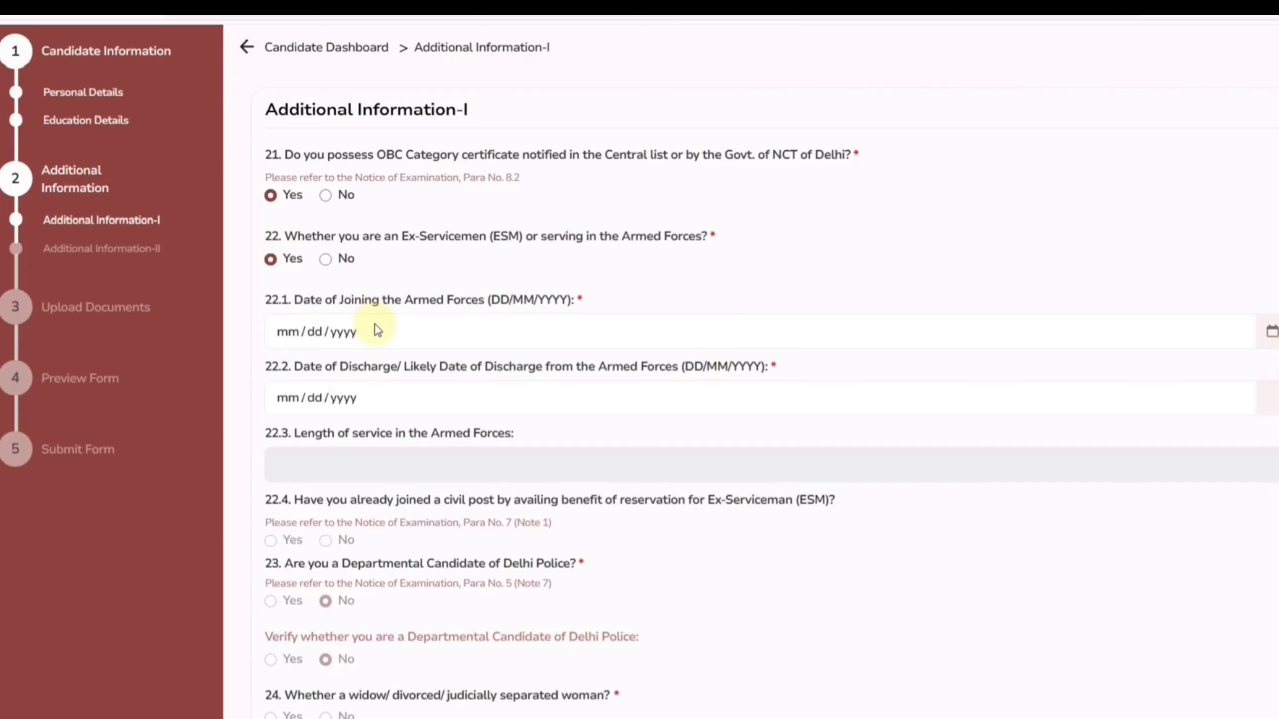
{"action": "left_click", "coordinate": [325, 258]}
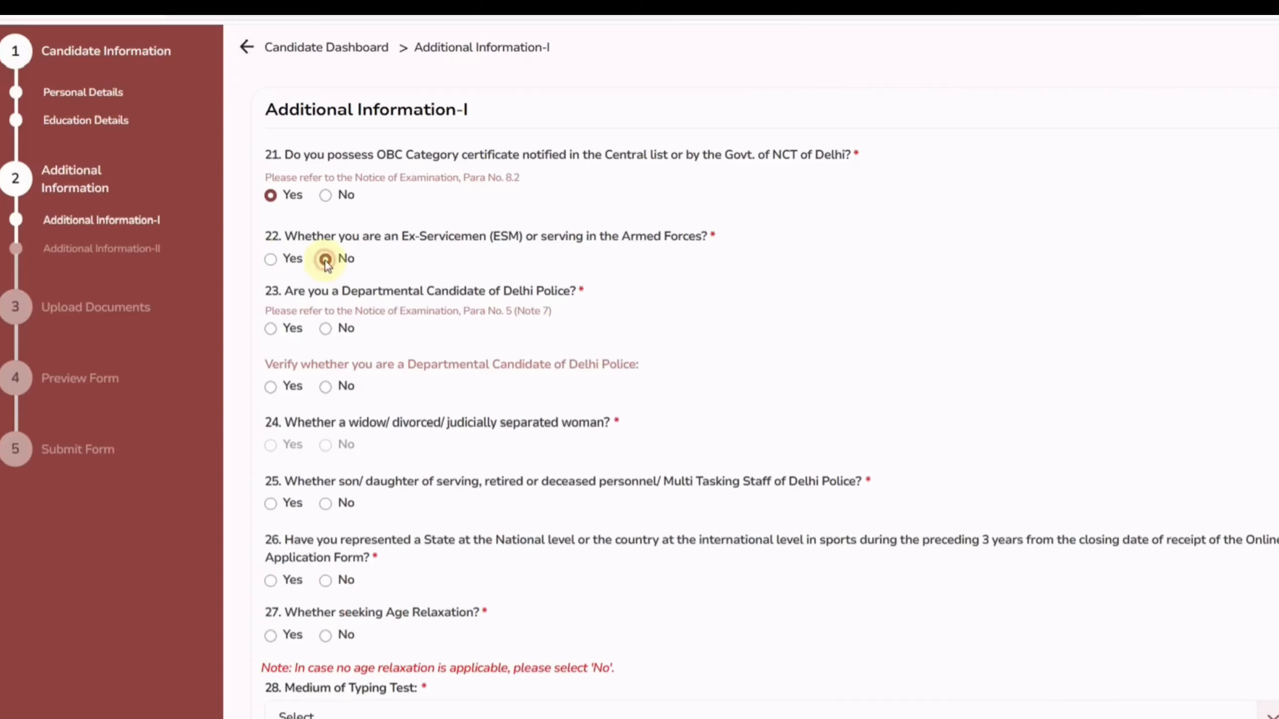
{"action": "left_click", "coordinate": [325, 331]}
{"action": "scroll", "coordinate": [408, 334], "scroll_direction": "down", "scroll_amount": 2}
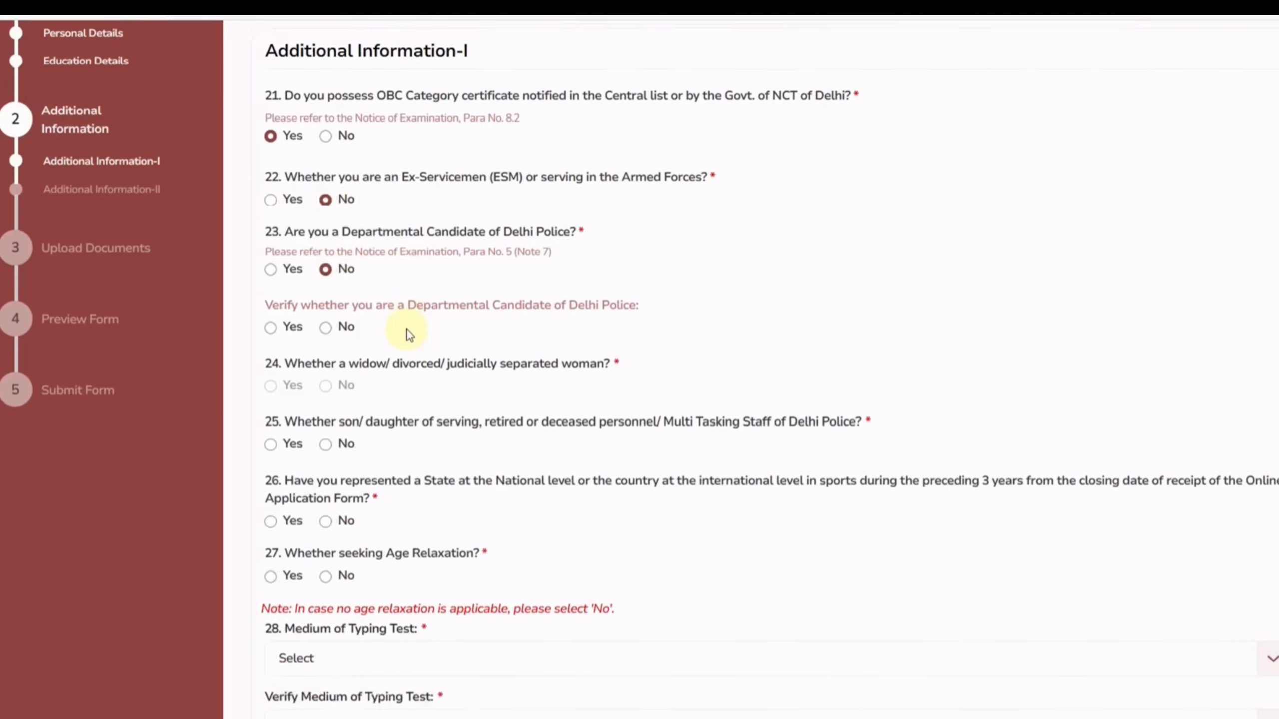
{"action": "left_click", "coordinate": [327, 294]}
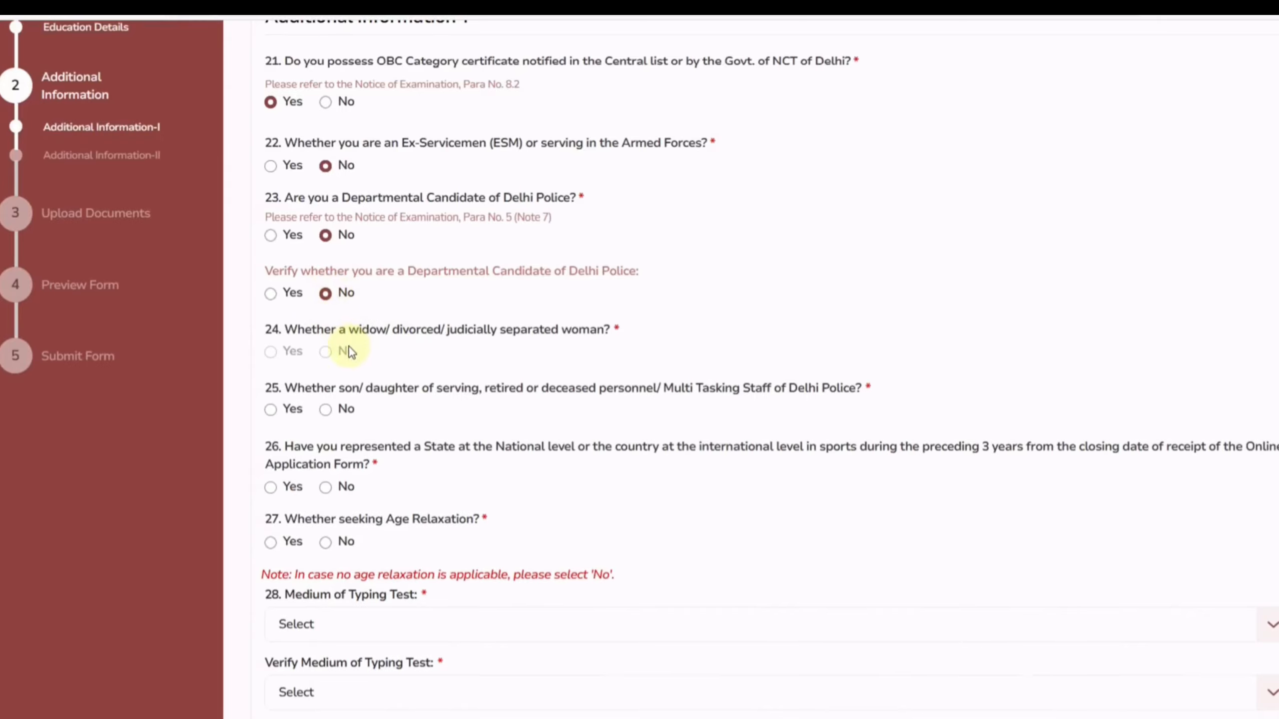
{"action": "scroll", "coordinate": [357, 359], "scroll_direction": "down", "scroll_amount": 1}
{"action": "scroll", "coordinate": [357, 359], "scroll_direction": "down", "scroll_amount": 2}
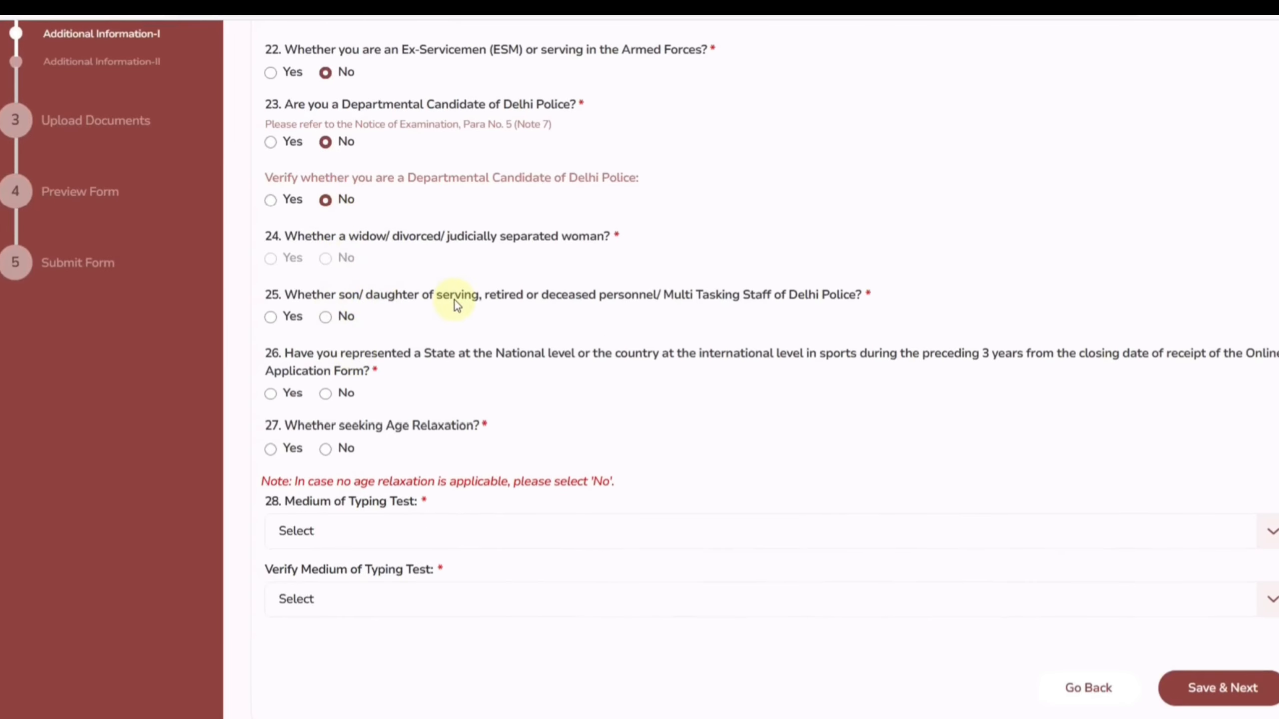
{"action": "left_click", "coordinate": [327, 323]}
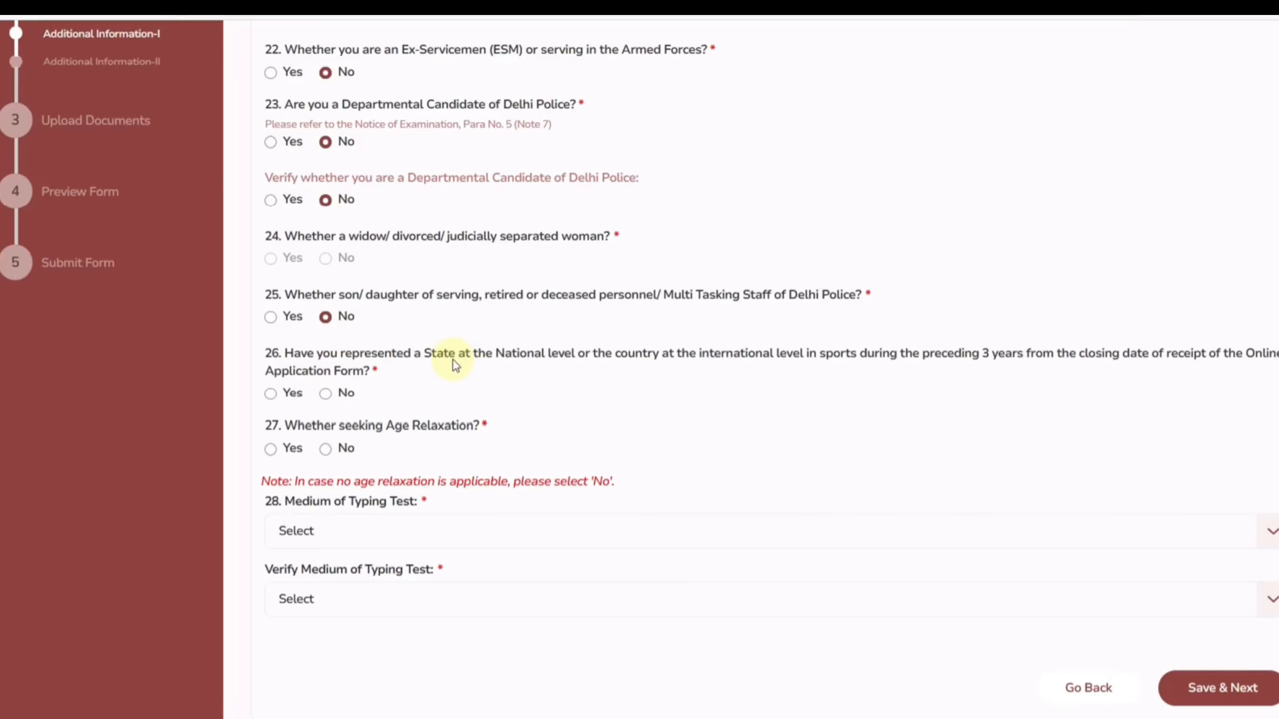
Answer No to the sports representation and age relaxation questions
{"action": "left_click", "coordinate": [325, 394]}
{"action": "scroll", "coordinate": [315, 374], "scroll_direction": "down", "scroll_amount": 2}
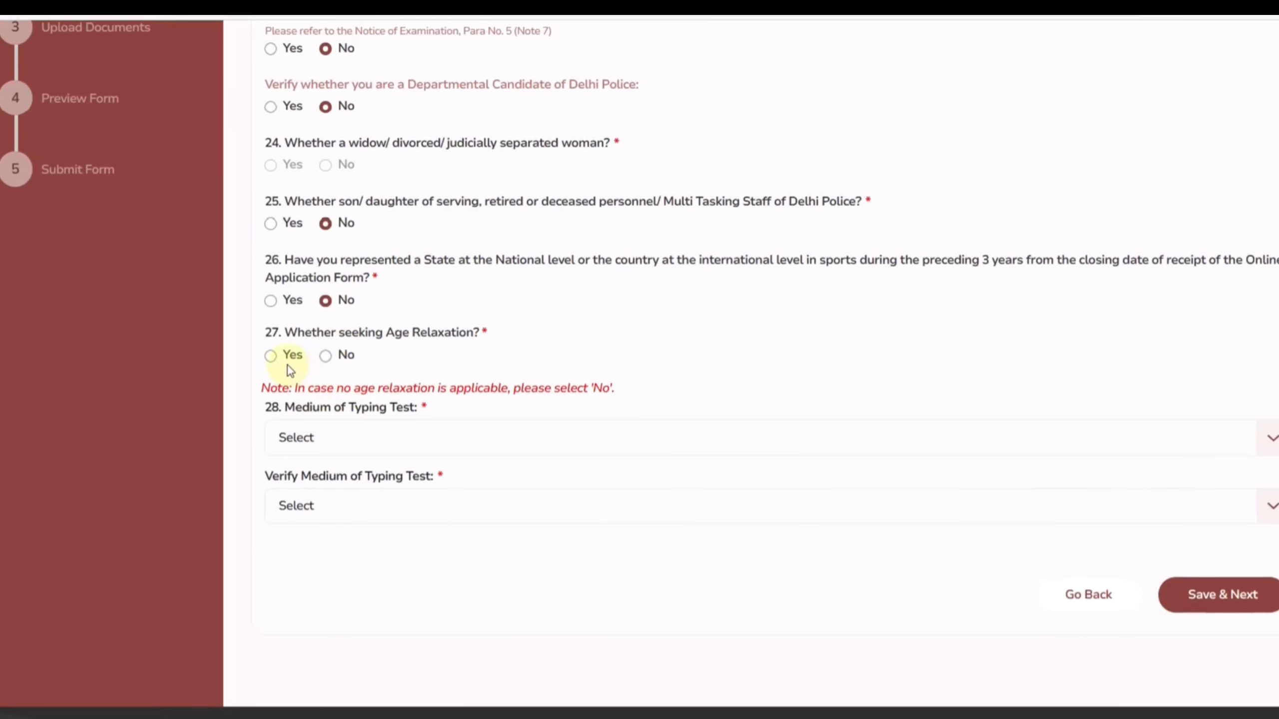
{"action": "left_click", "coordinate": [271, 356]}
{"action": "left_click", "coordinate": [342, 456]}
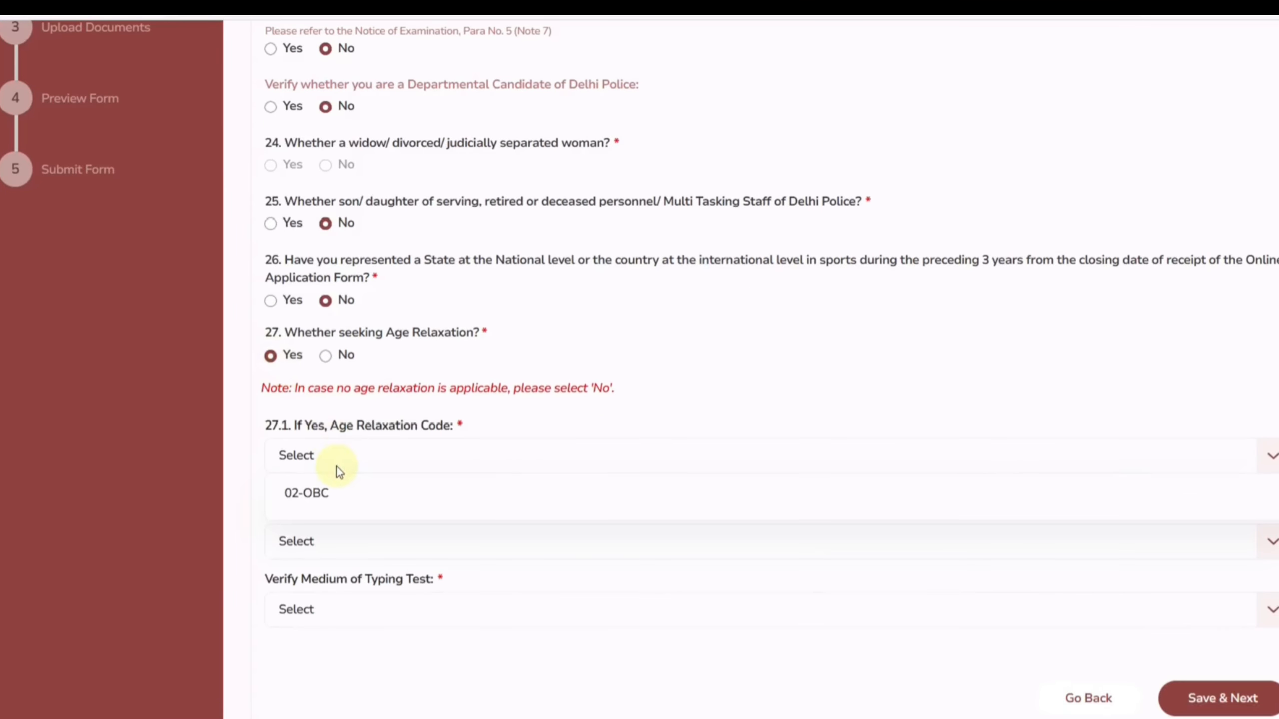
{"action": "left_click", "coordinate": [328, 494]}
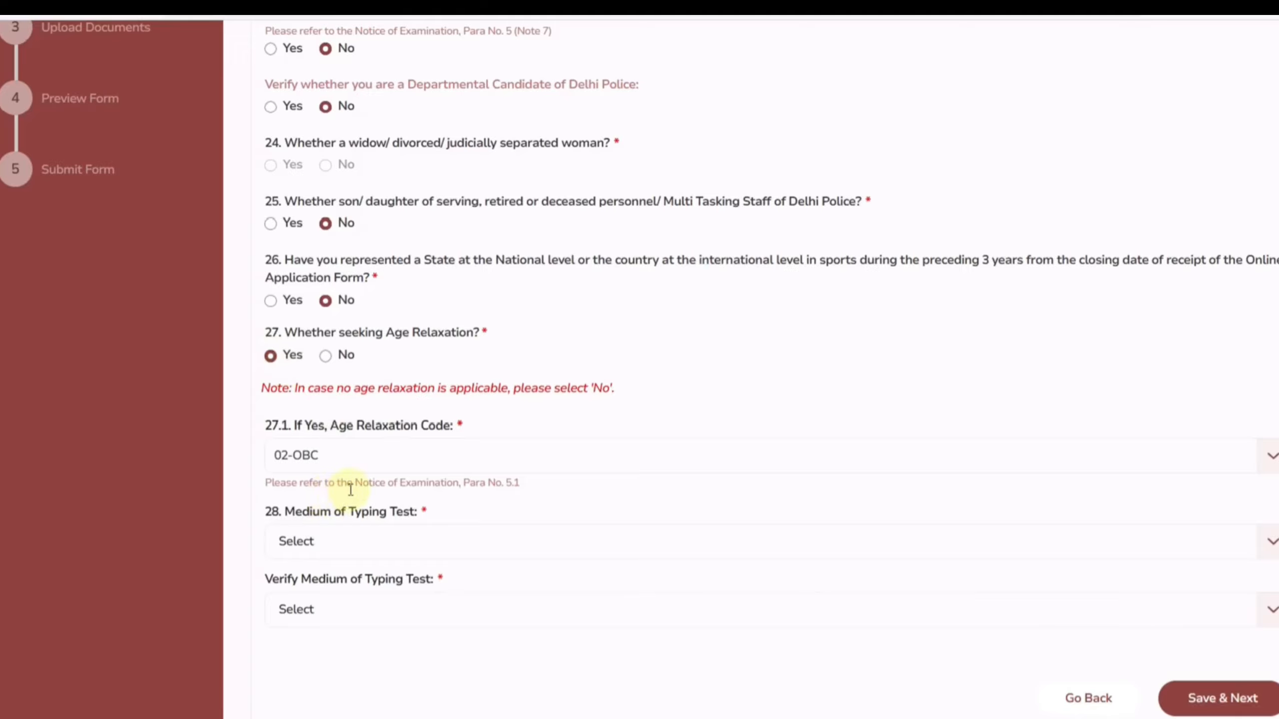
{"action": "left_click", "coordinate": [327, 357]}
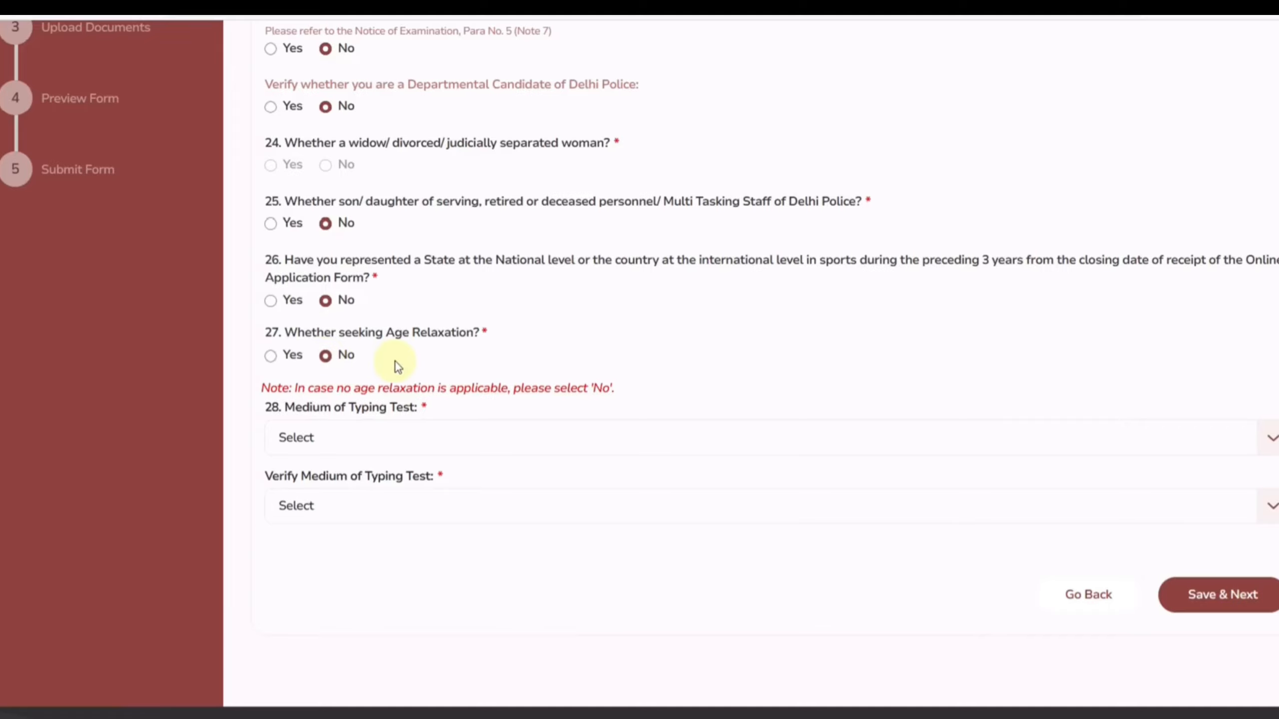
Choose English as typing test medium in both fields and save the section
{"action": "scroll", "coordinate": [397, 366], "scroll_direction": "down", "scroll_amount": 2}
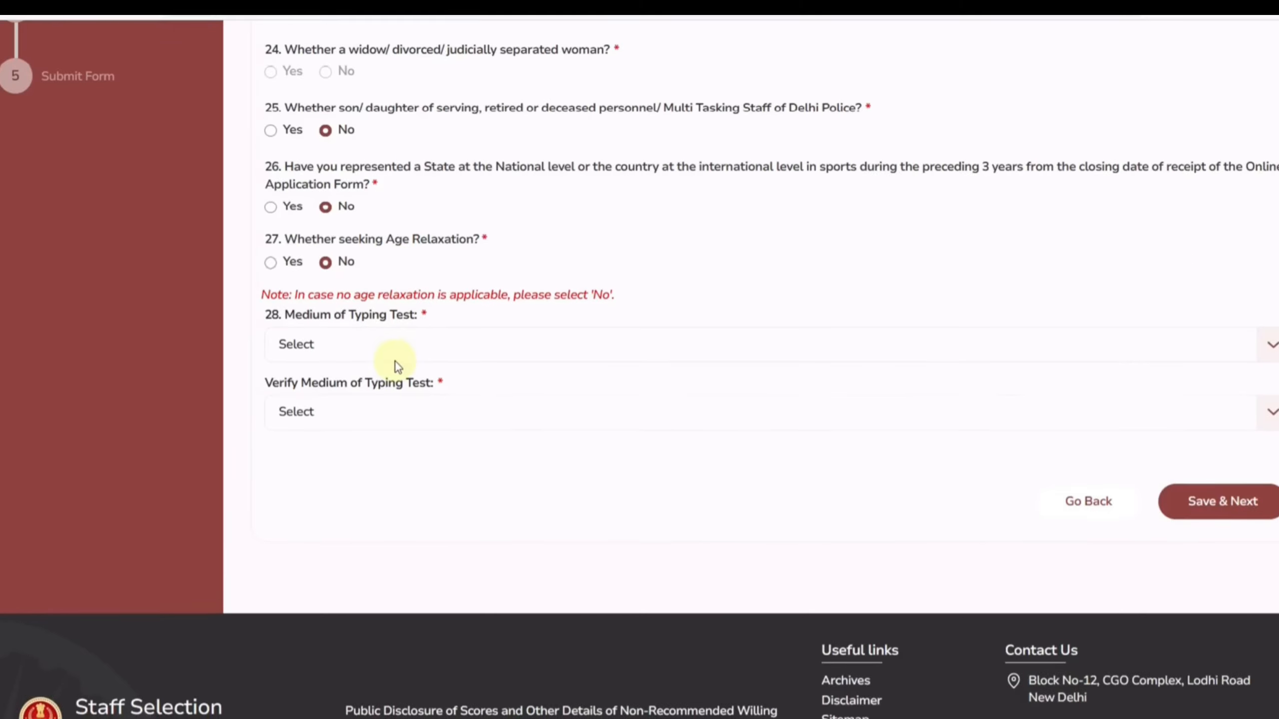
{"action": "left_click", "coordinate": [354, 351]}
{"action": "left_click", "coordinate": [343, 395]}
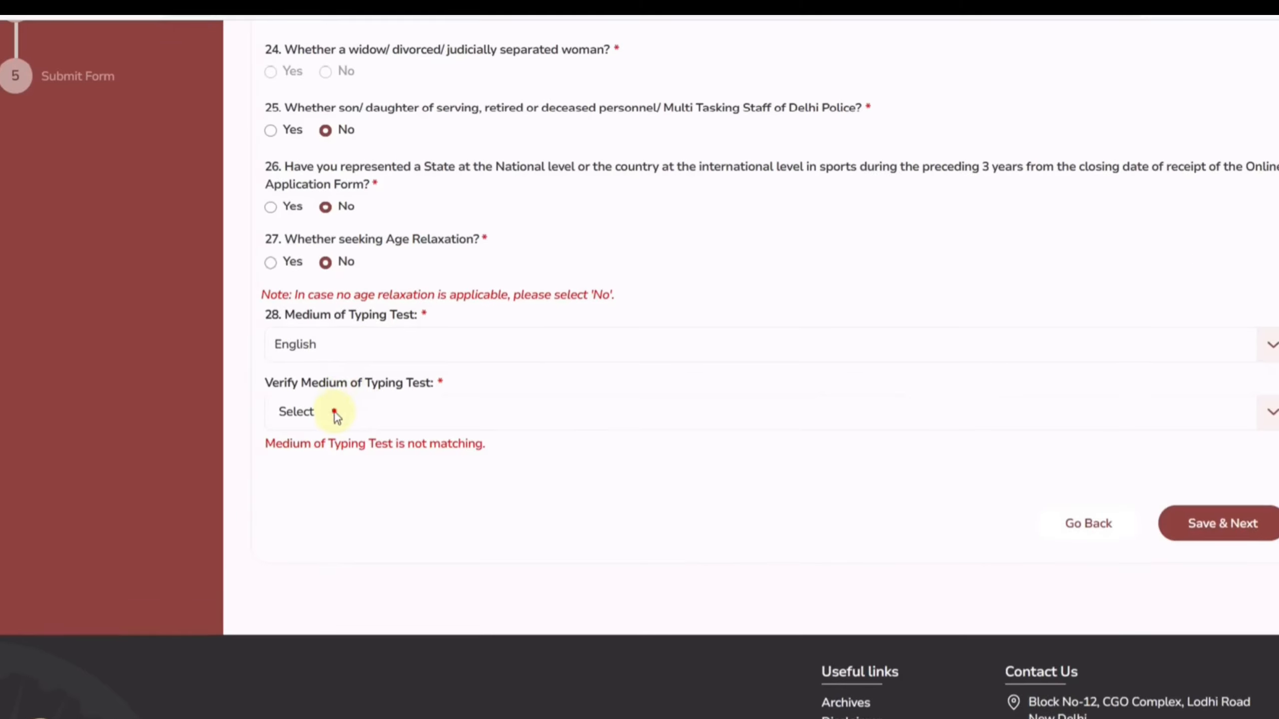
{"action": "left_click", "coordinate": [334, 412]}
{"action": "left_click", "coordinate": [334, 456]}
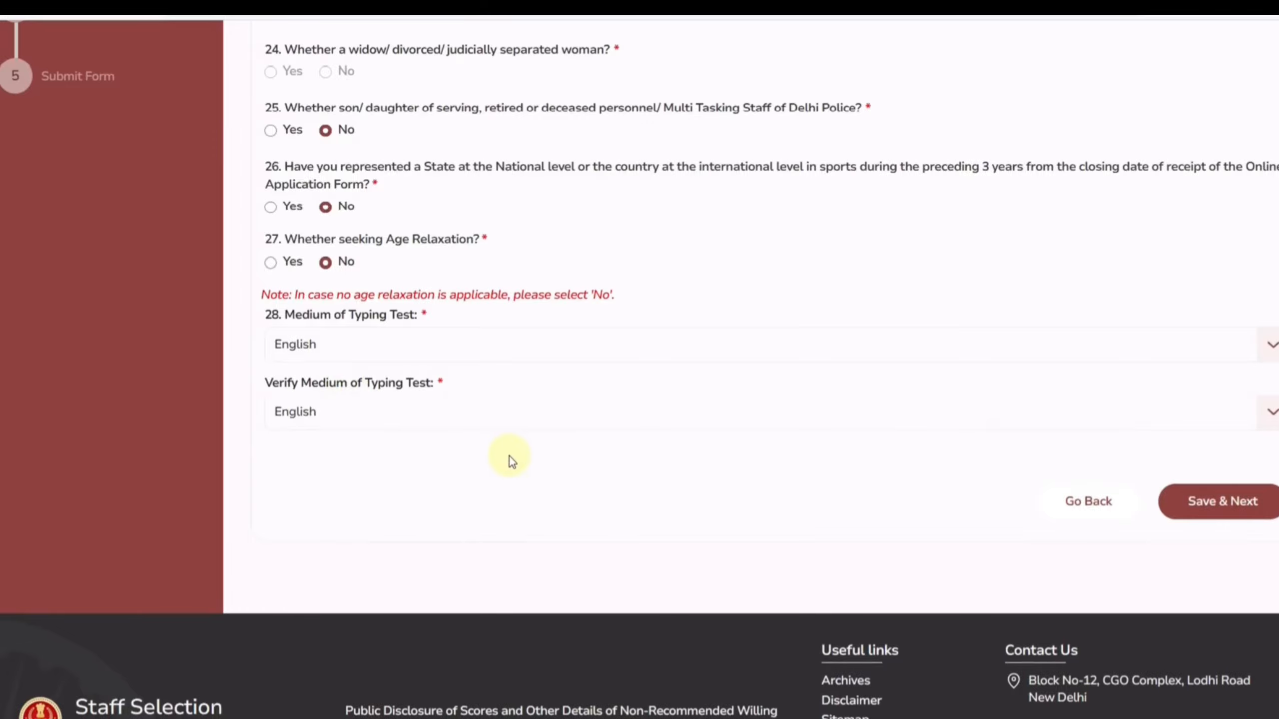
{"action": "left_click", "coordinate": [1223, 515]}
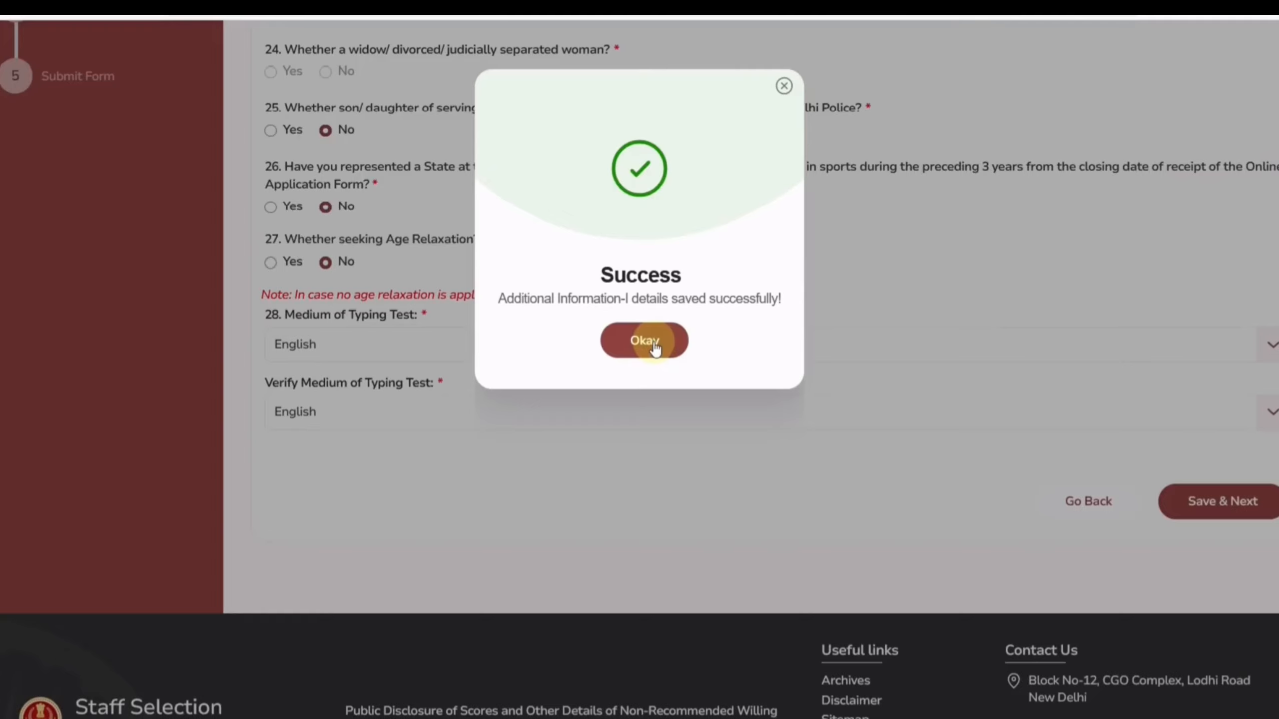
{"action": "left_click", "coordinate": [653, 345]}
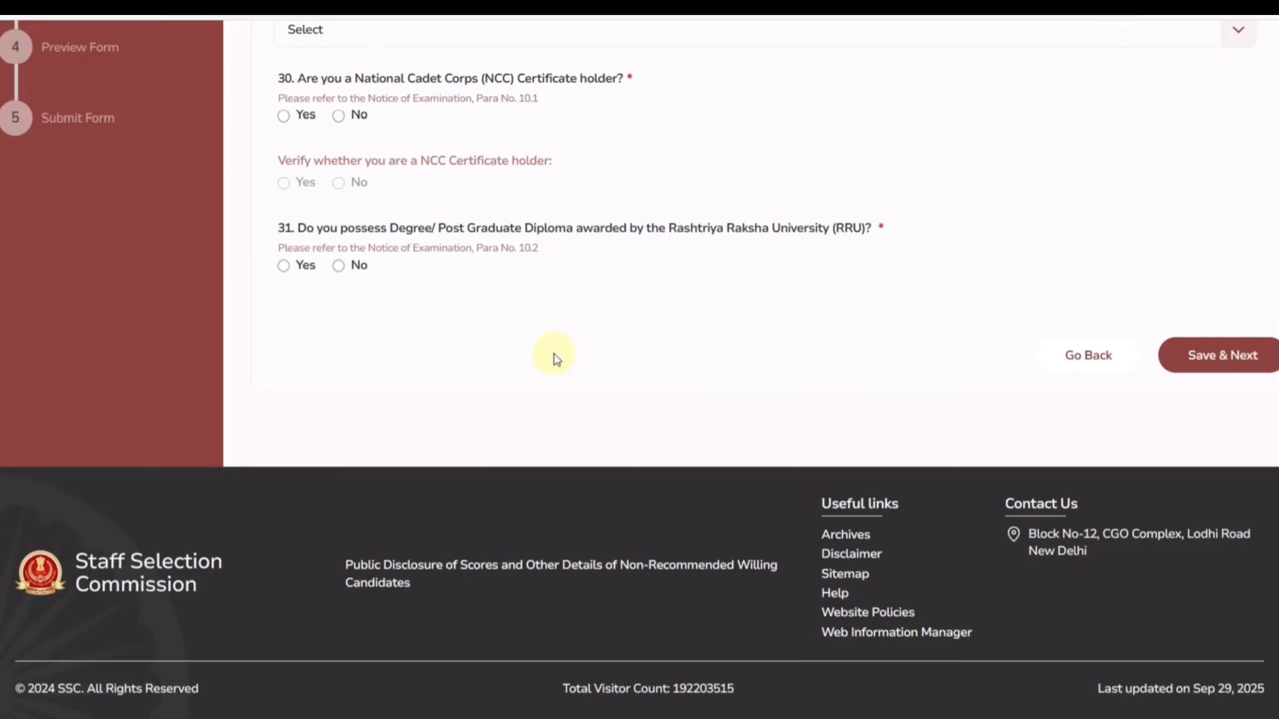
Choose CR-Agra (3001), CR-Patna (3206) and CR-Kanpur (3009) as exam centre preferences 1–3
{"action": "scroll", "coordinate": [437, 323], "scroll_direction": "down", "scroll_amount": 4}
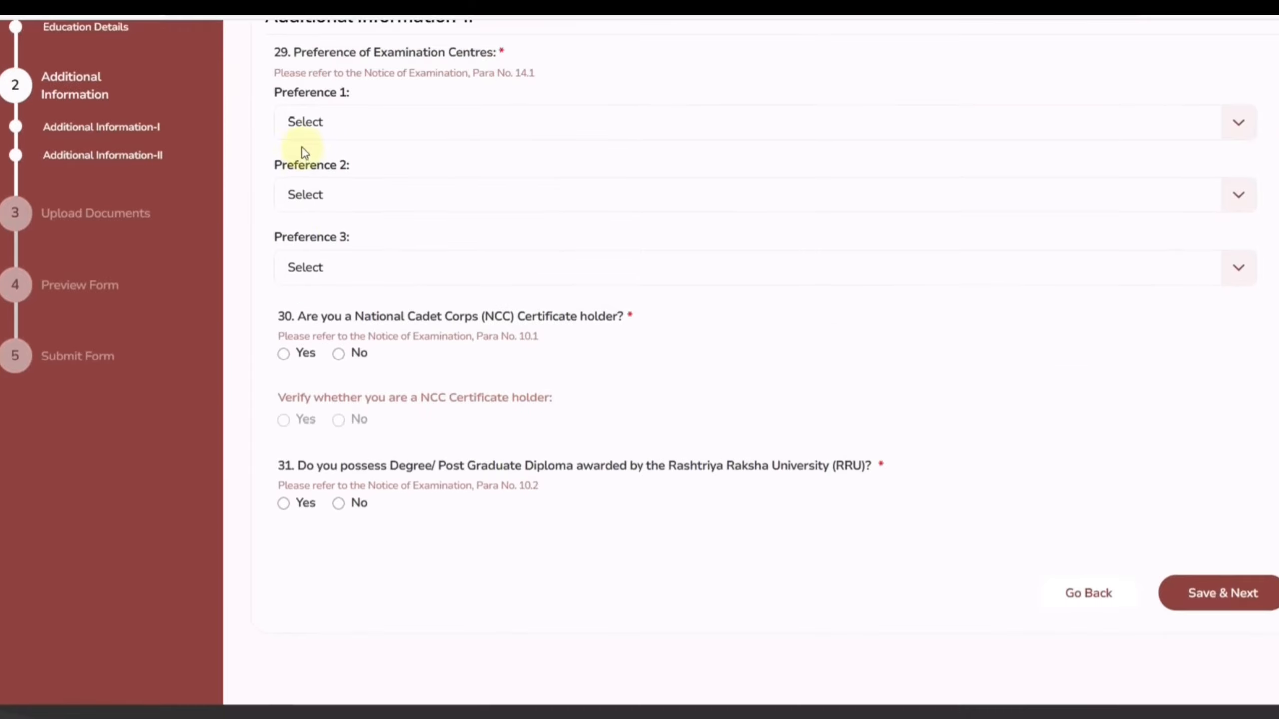
{"action": "left_click", "coordinate": [313, 126]}
{"action": "left_click", "coordinate": [325, 162]}
{"action": "left_click", "coordinate": [334, 216]}
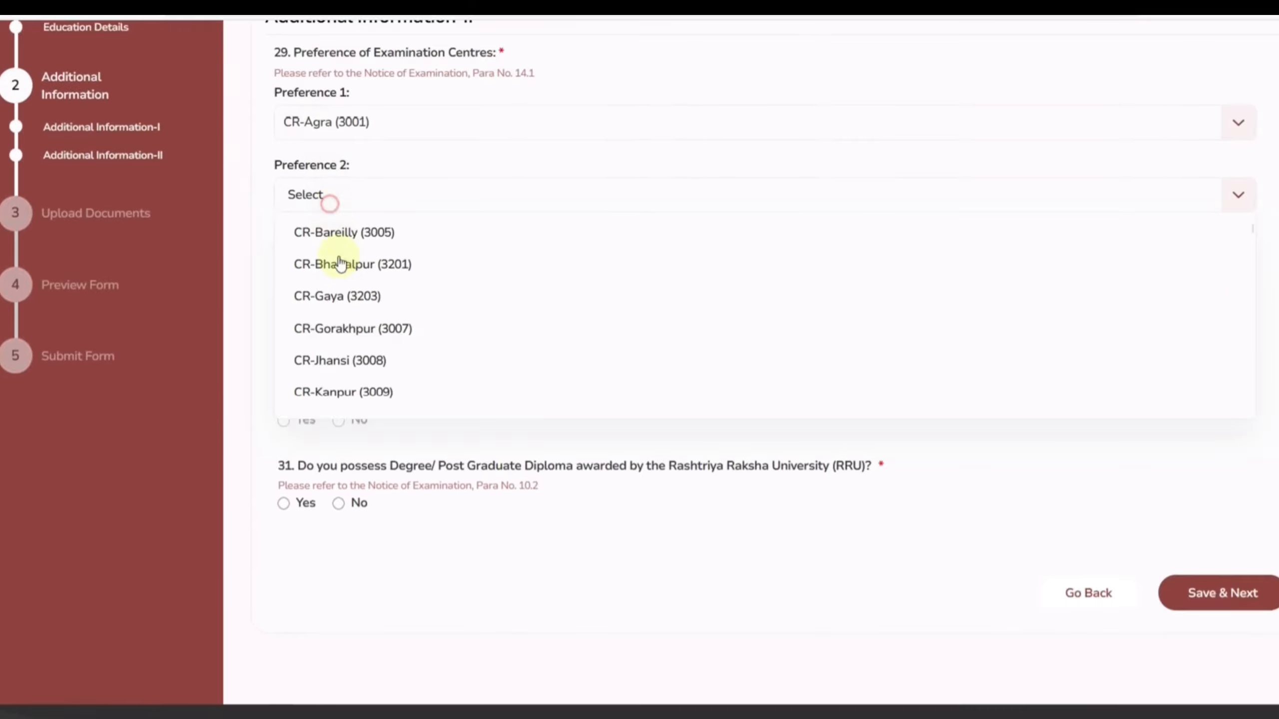
{"action": "scroll", "coordinate": [347, 303], "scroll_direction": "down", "scroll_amount": 5}
{"action": "left_click", "coordinate": [348, 315]}
{"action": "left_click", "coordinate": [331, 263]}
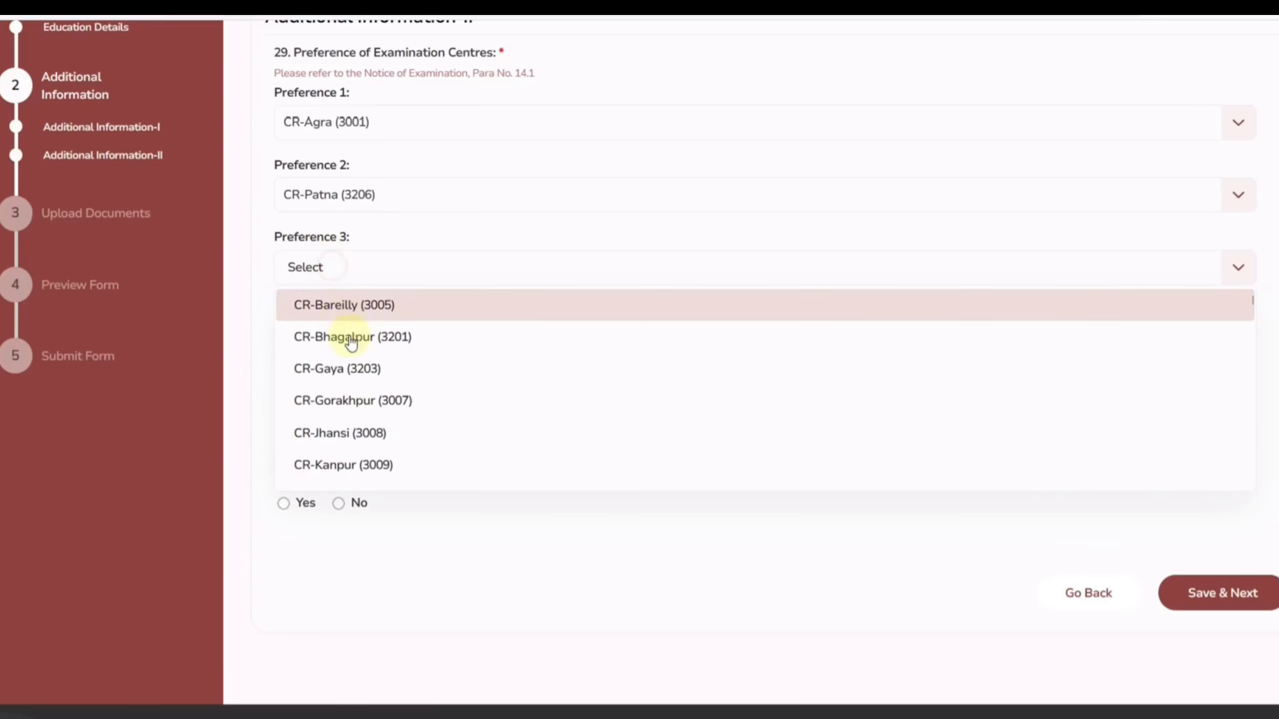
{"action": "left_click", "coordinate": [344, 462]}
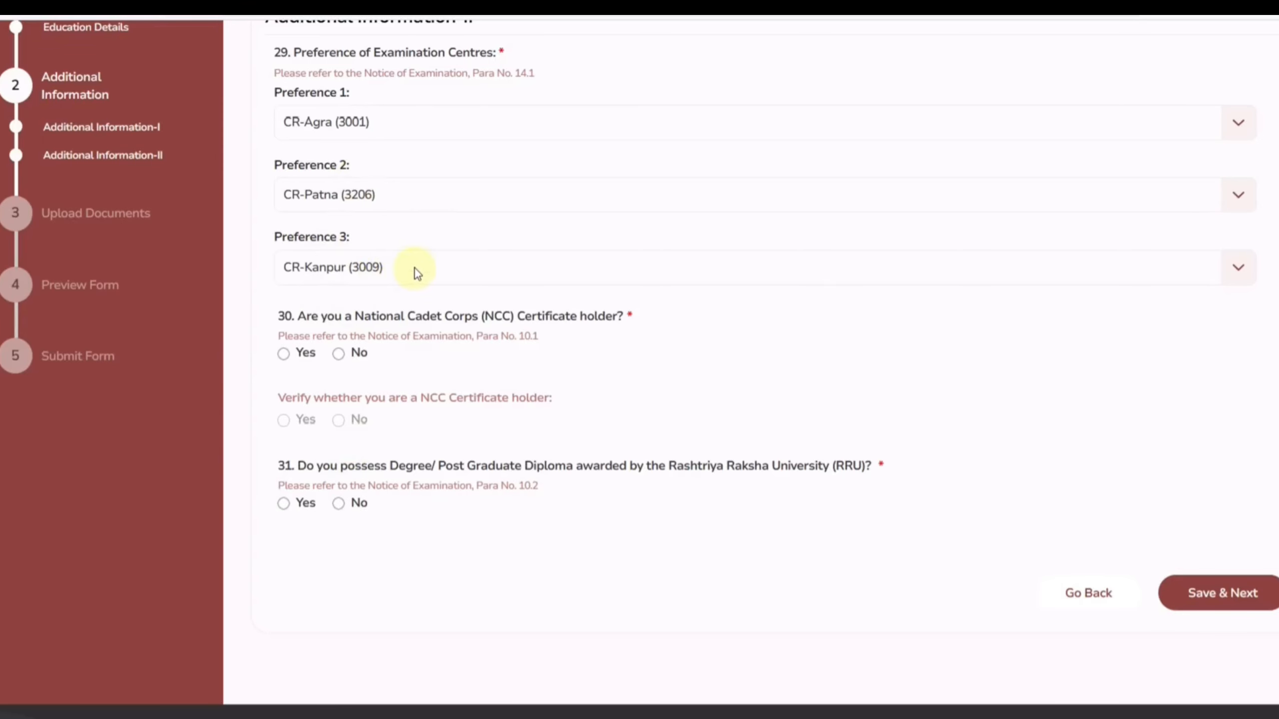
Answer No to the NCC certificate, its verification and RRU degree questions, then save
{"action": "left_click", "coordinate": [283, 354]}
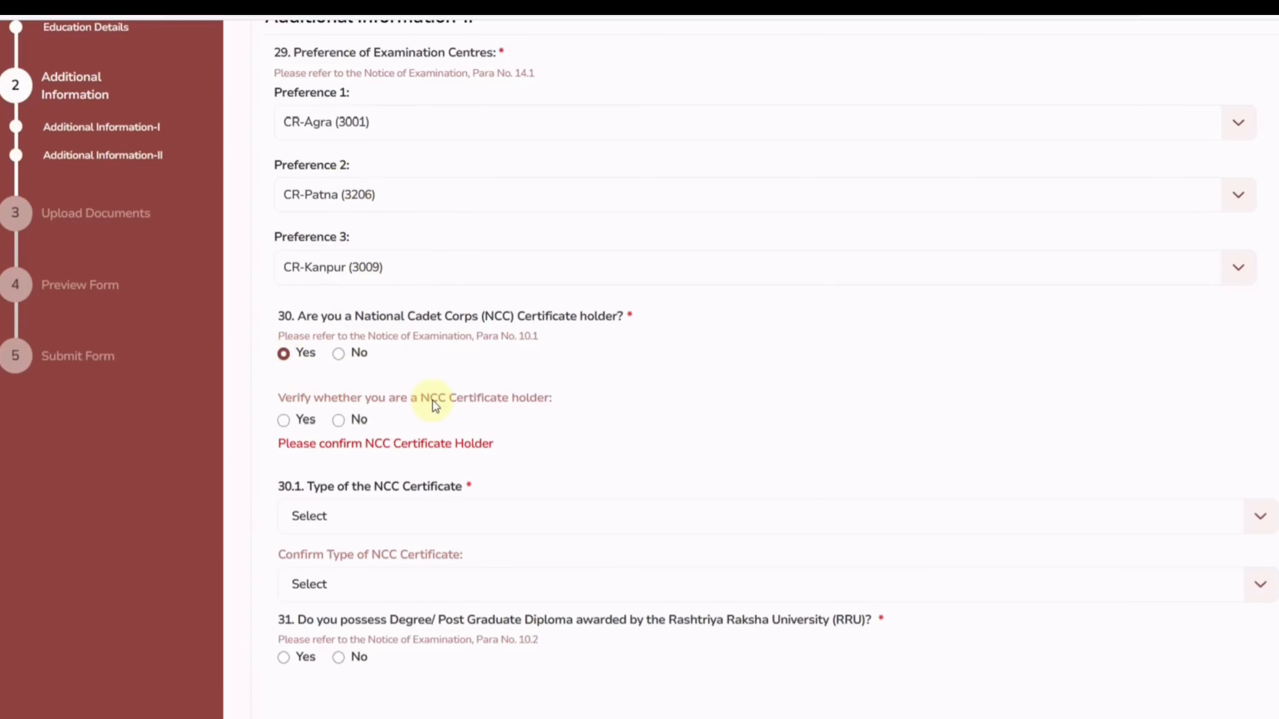
{"action": "scroll", "coordinate": [402, 418], "scroll_direction": "down", "scroll_amount": 2}
{"action": "left_click", "coordinate": [384, 434]}
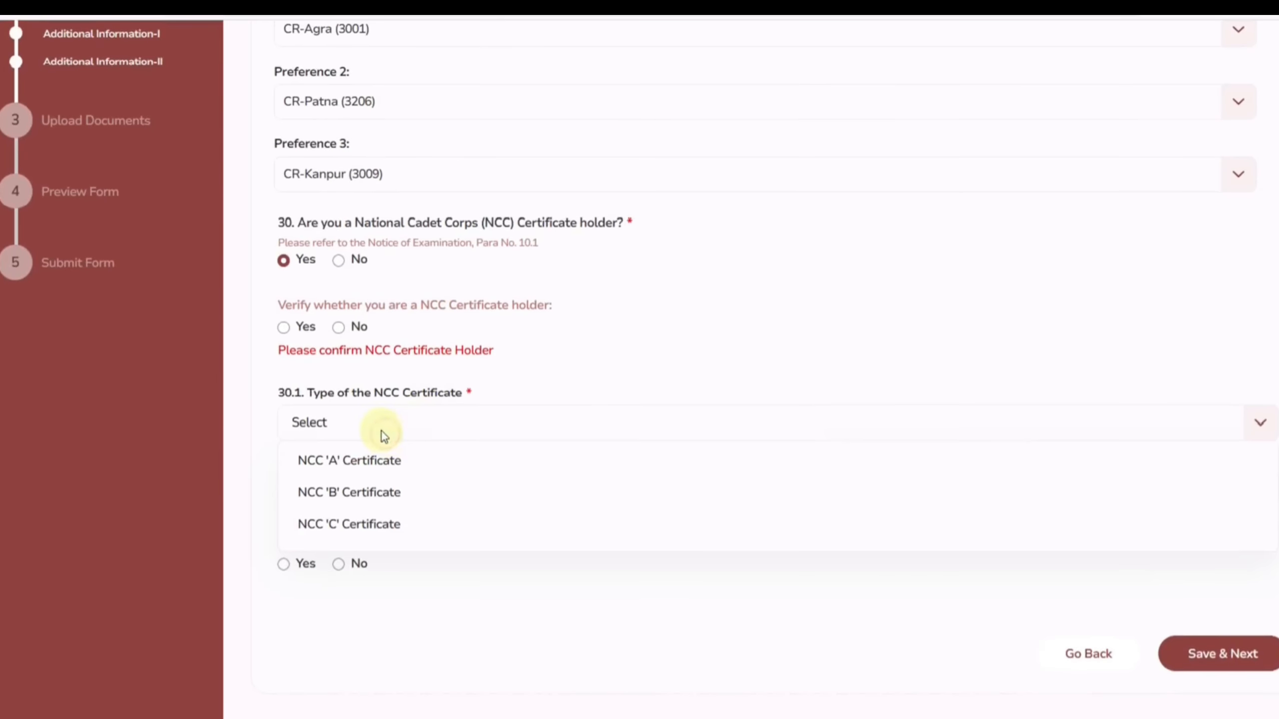
{"action": "left_click", "coordinate": [338, 260]}
{"action": "left_click", "coordinate": [341, 328]}
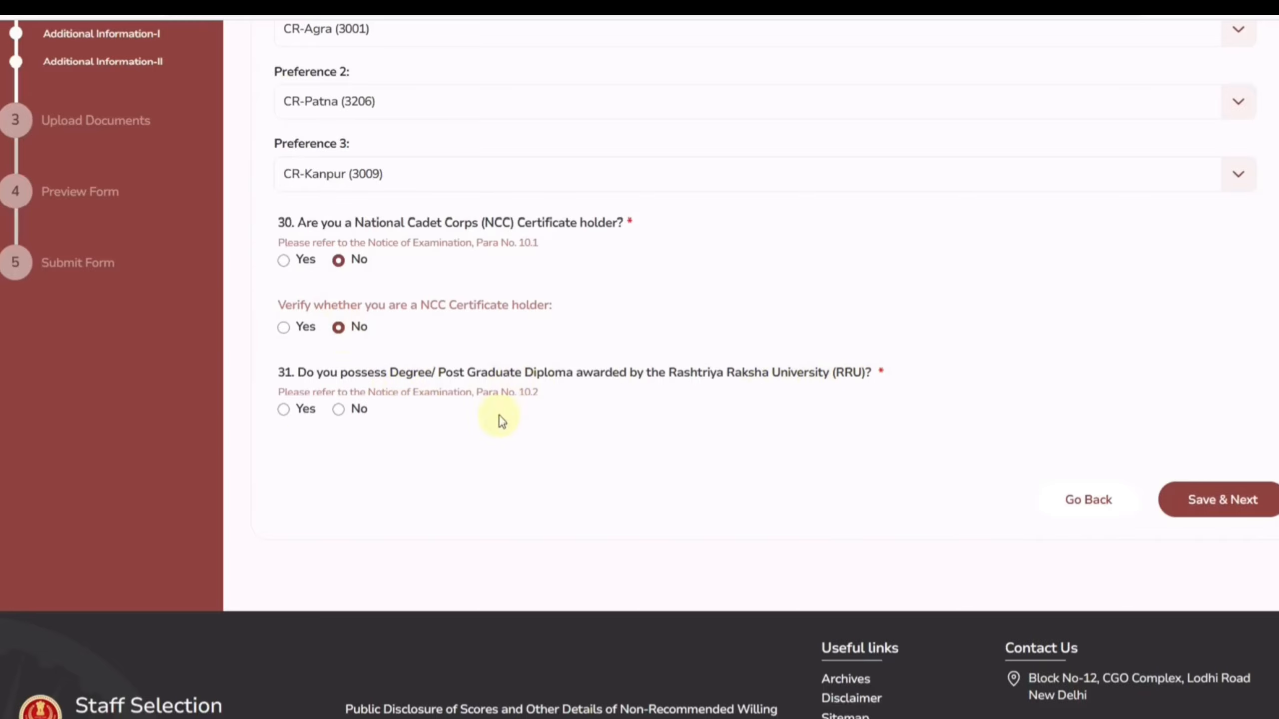
{"action": "left_click", "coordinate": [336, 410]}
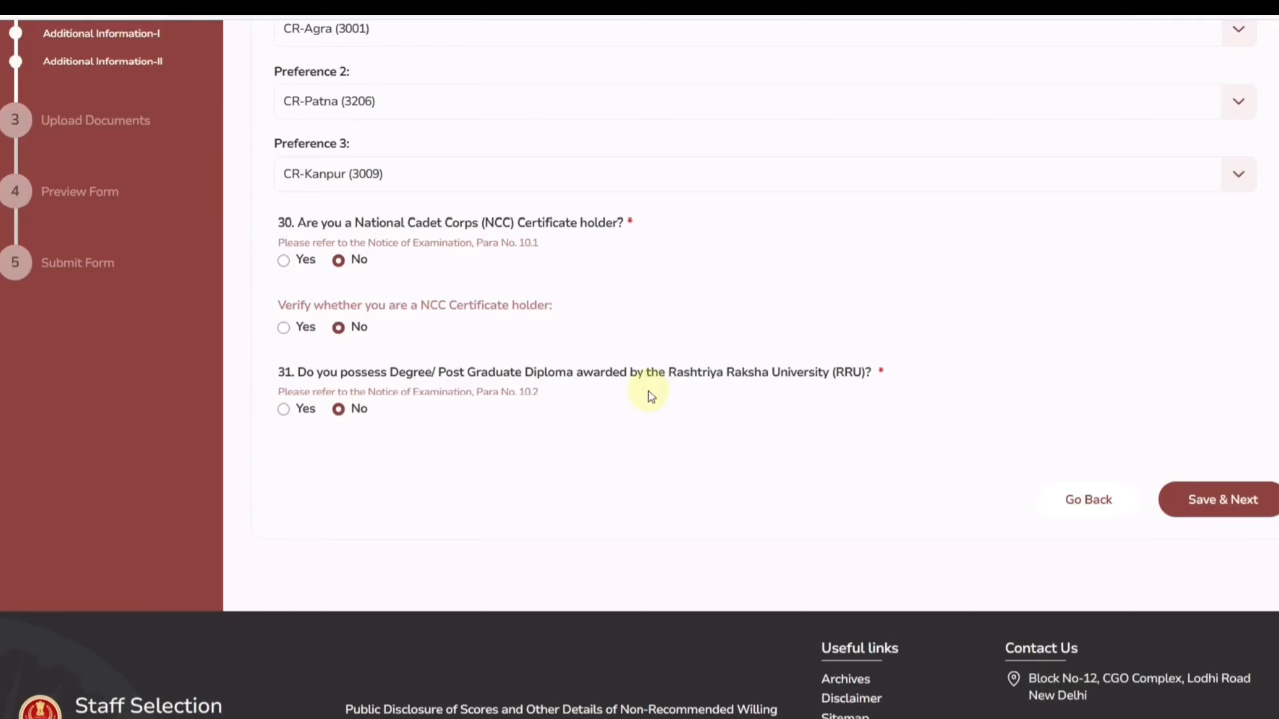
{"action": "left_click", "coordinate": [1223, 508]}
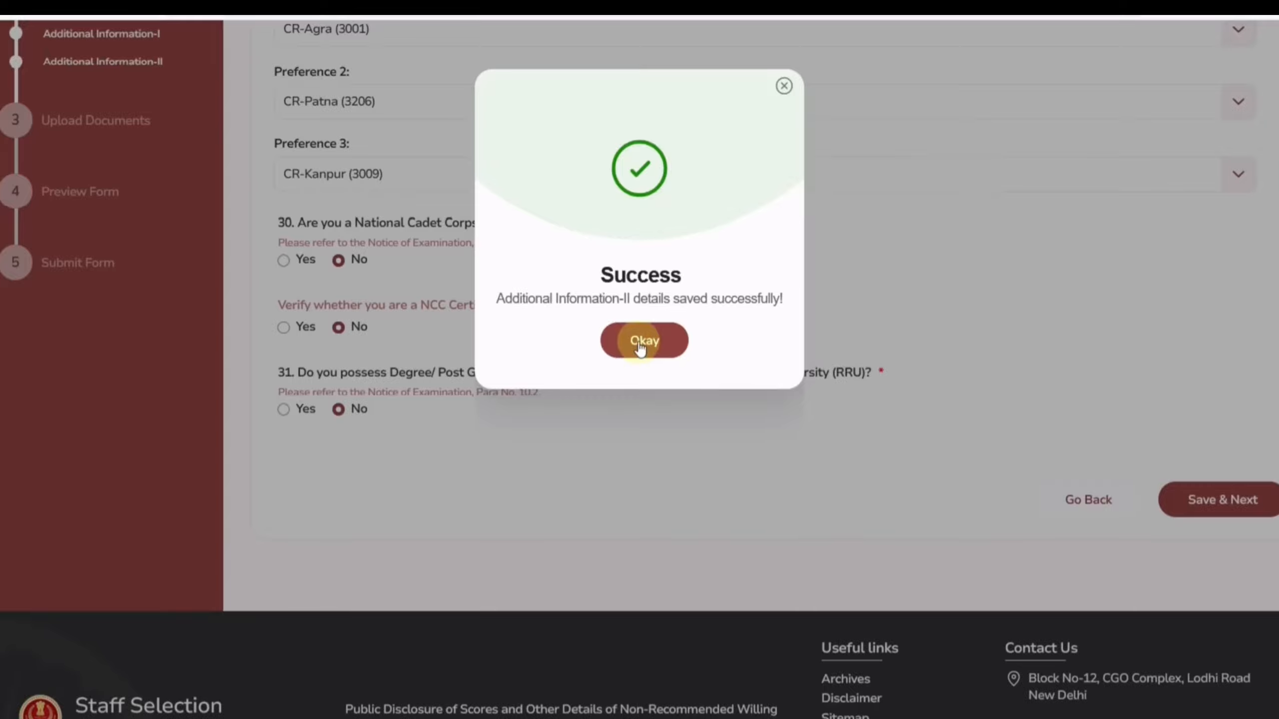
{"action": "left_click", "coordinate": [639, 347]}
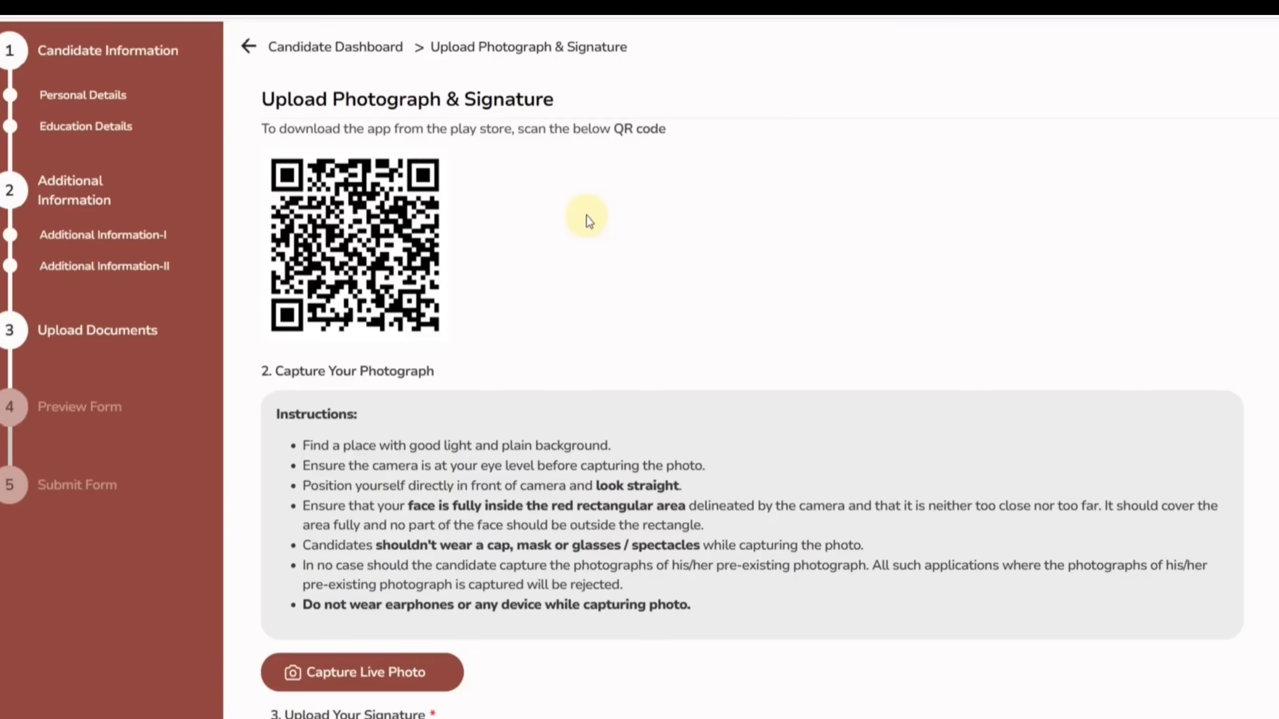
{"action": "scroll", "coordinate": [588, 221], "scroll_direction": "down", "scroll_amount": 2}
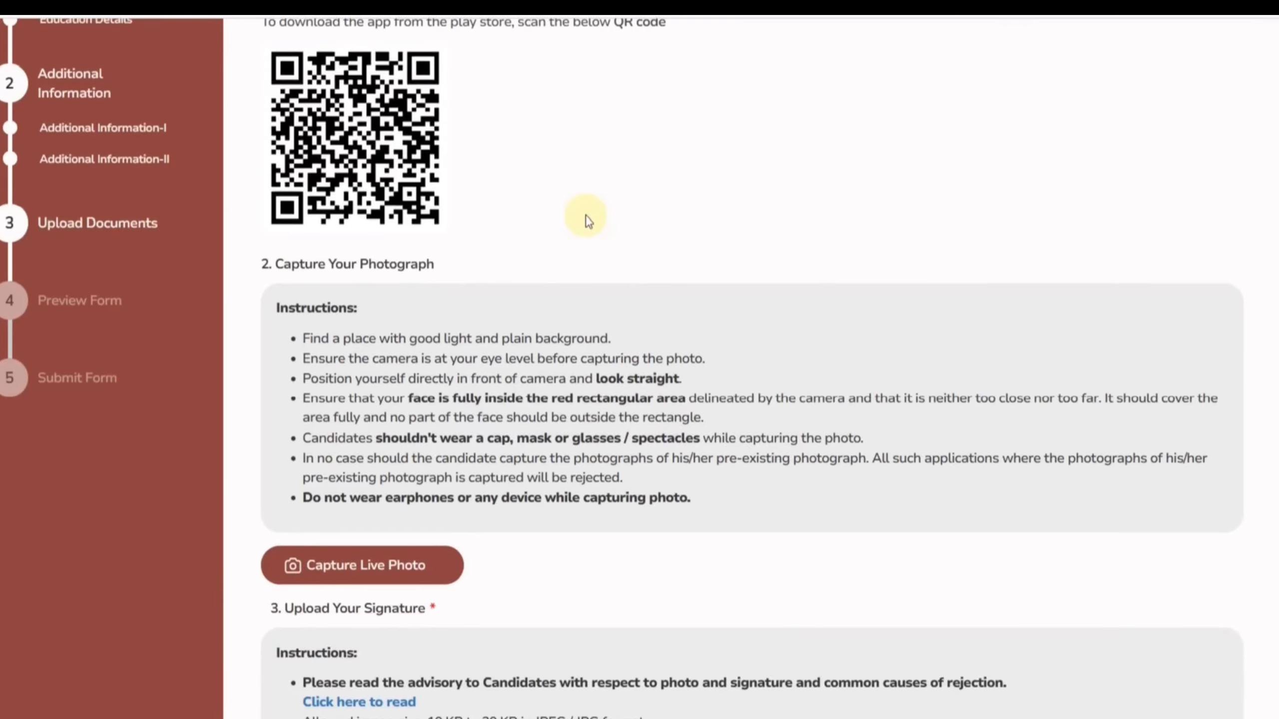
{"action": "scroll", "coordinate": [588, 221], "scroll_direction": "down", "scroll_amount": 2}
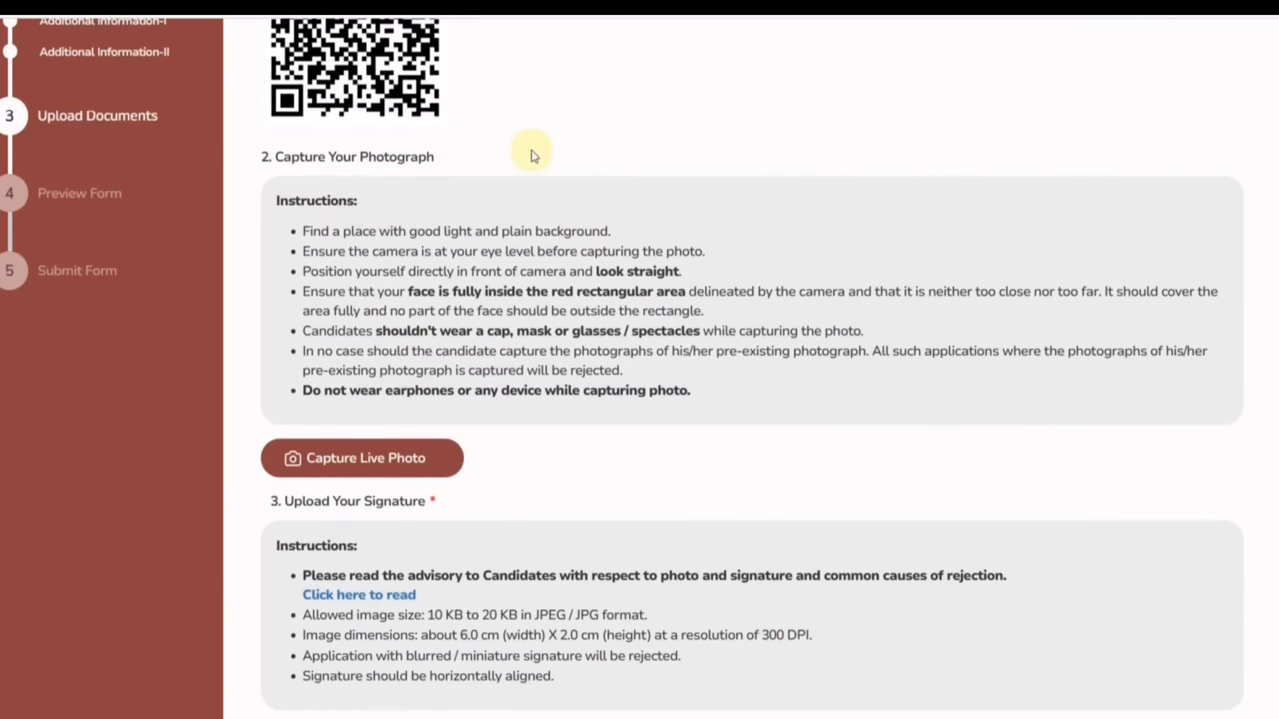
{"action": "scroll", "coordinate": [674, 223], "scroll_direction": "down", "scroll_amount": 6}
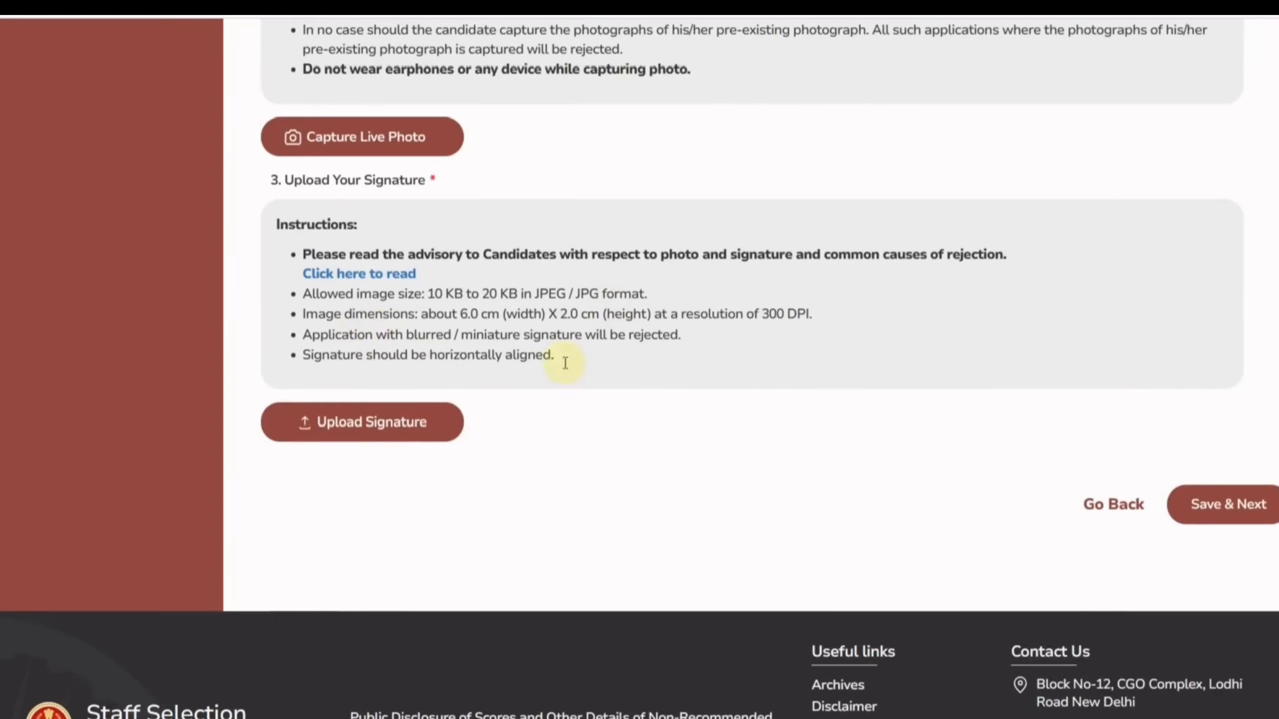
{"action": "scroll", "coordinate": [791, 426], "scroll_direction": "up", "scroll_amount": 6}
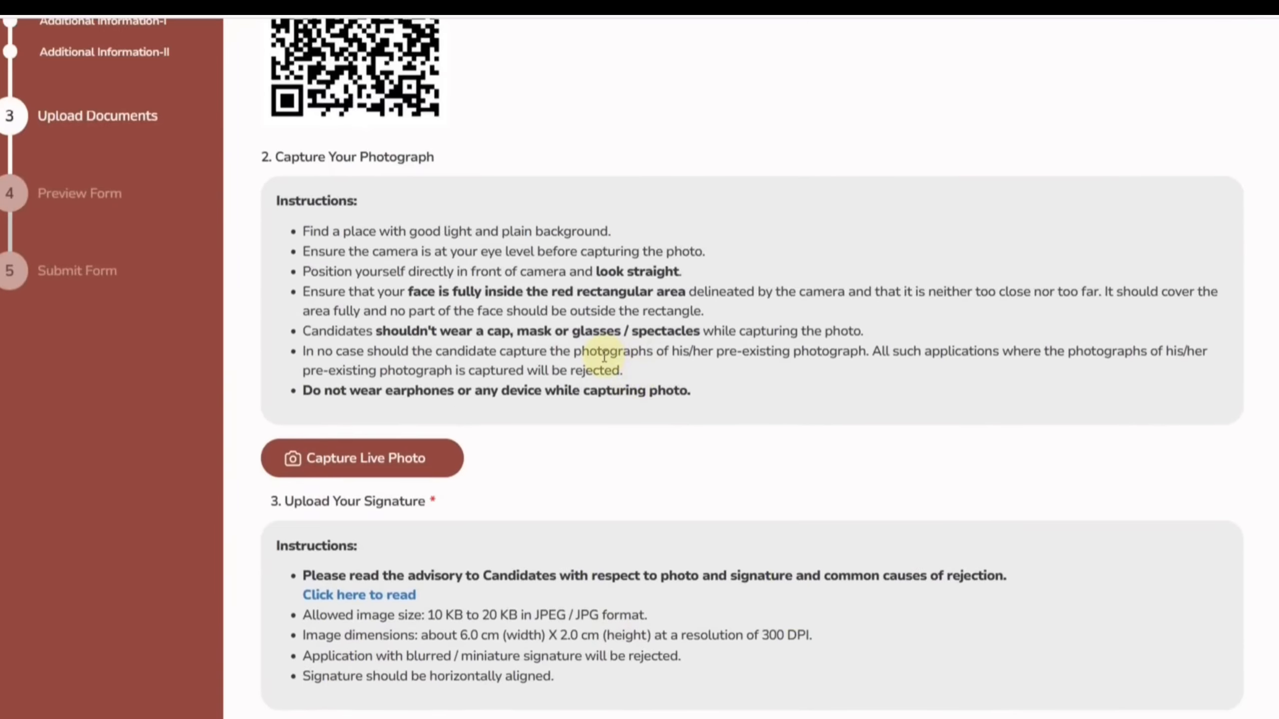
{"action": "scroll", "coordinate": [604, 355], "scroll_direction": "up", "scroll_amount": 4}
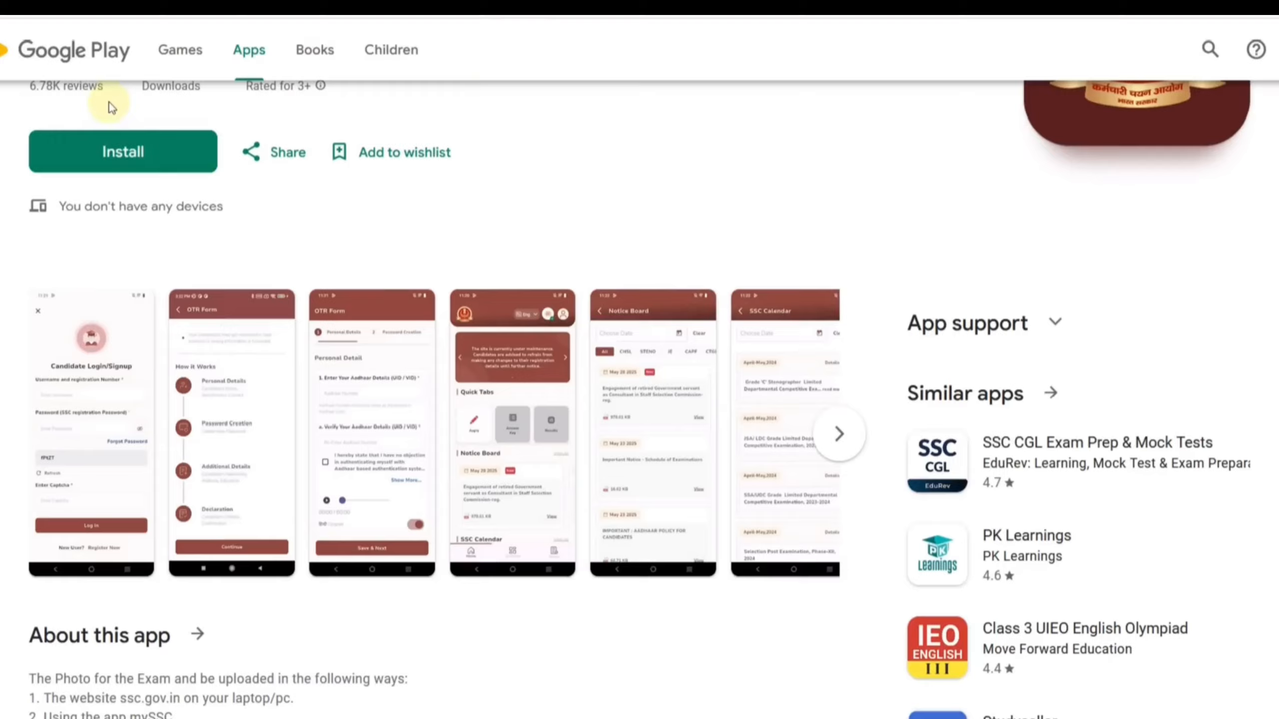
Scroll back up to the mySSC app's Google Play QR code
{"action": "scroll", "coordinate": [410, 322], "scroll_direction": "up", "scroll_amount": 1}
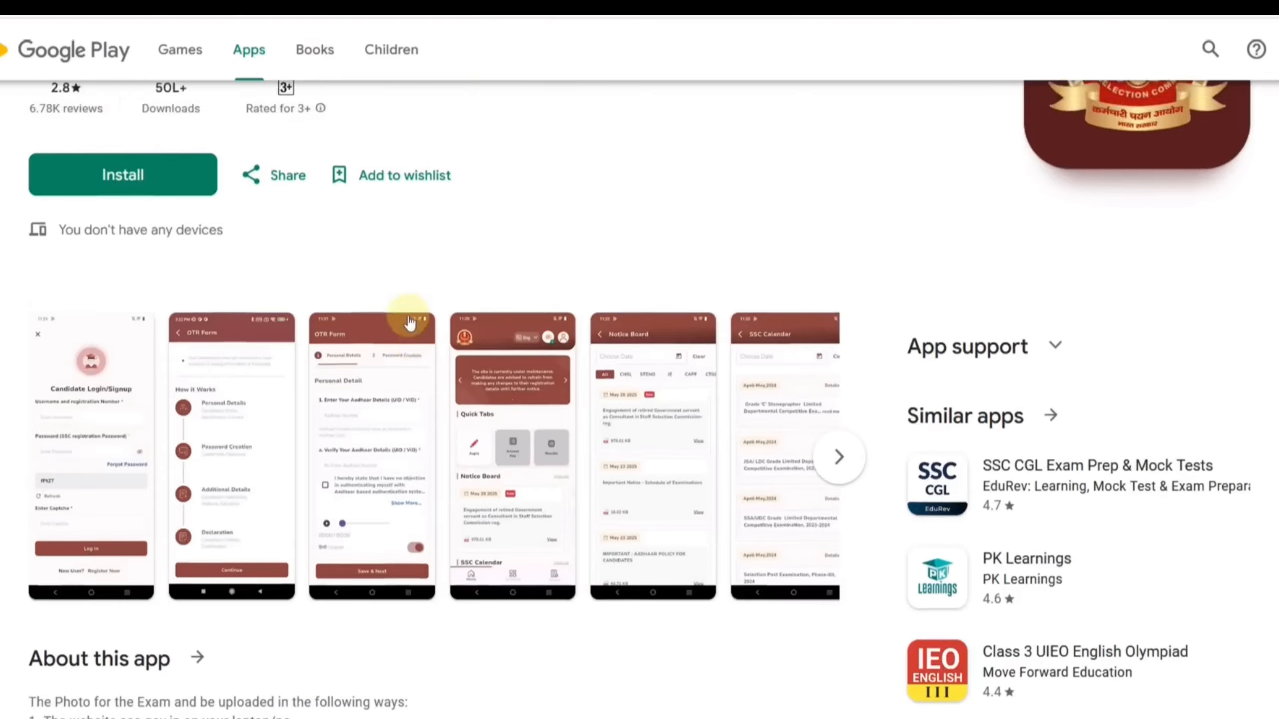
{"action": "scroll", "coordinate": [410, 322], "scroll_direction": "up", "scroll_amount": 4}
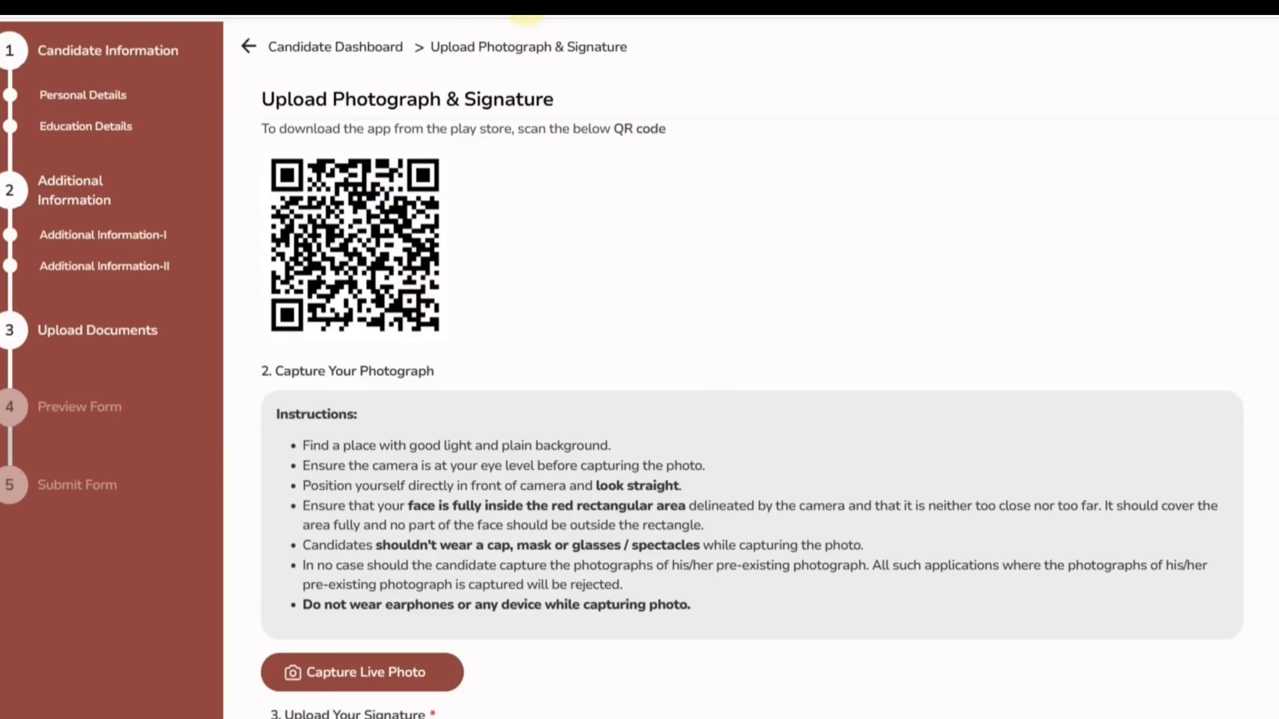
{"action": "left_click", "coordinate": [526, 2]}
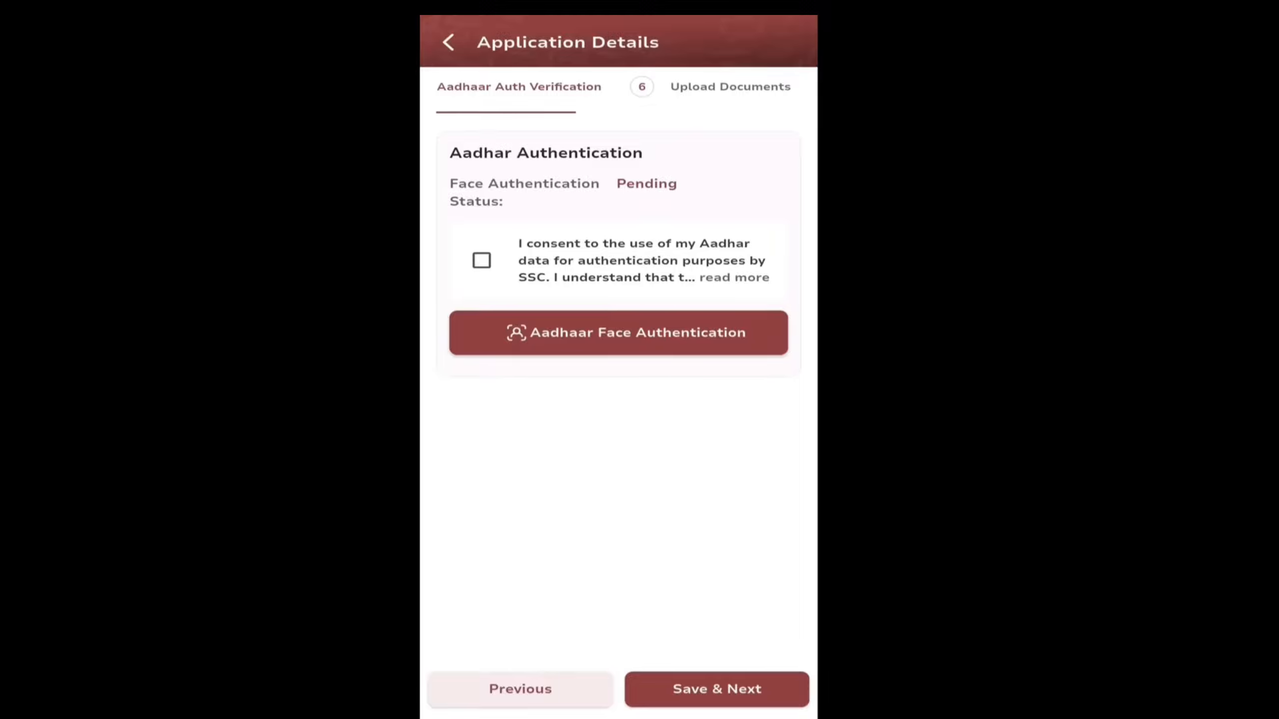
Tick Aadhaar consent, start face authentication, and accept the AadhaarFaceRD not-installed notice
{"action": "left_click", "coordinate": [481, 260]}
{"action": "left_click", "coordinate": [618, 333]}
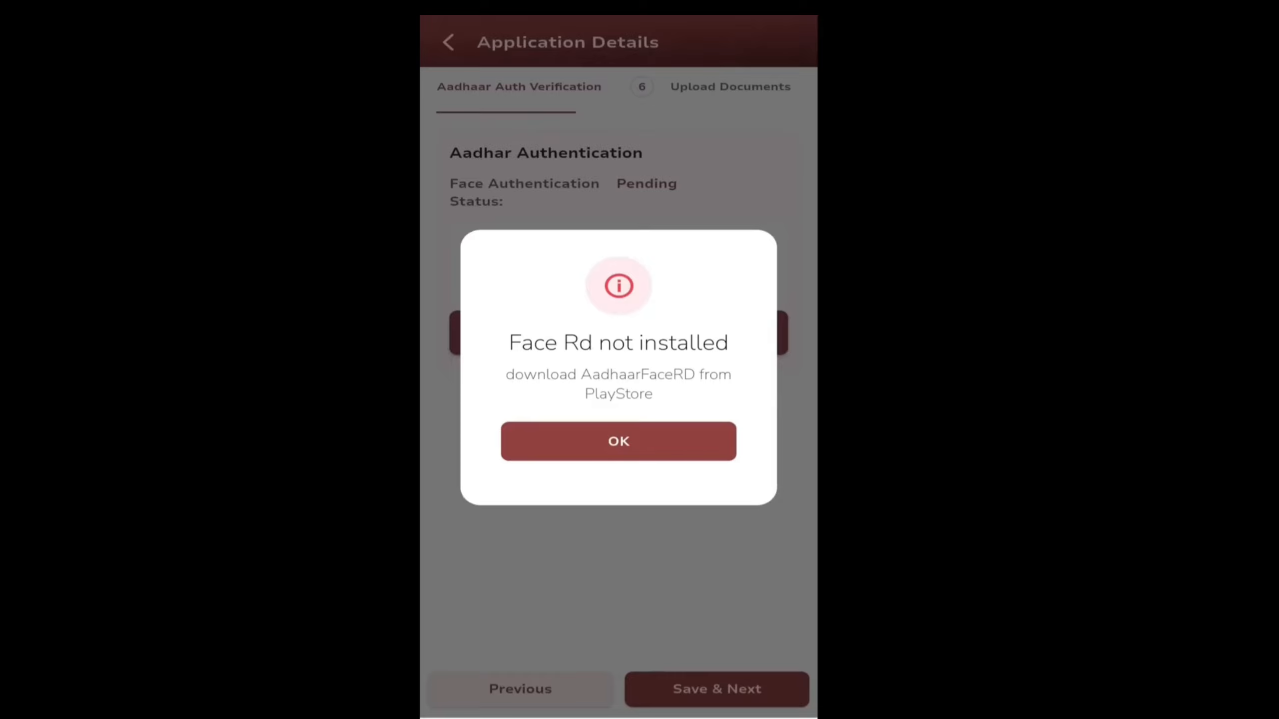
{"action": "left_click", "coordinate": [618, 441]}
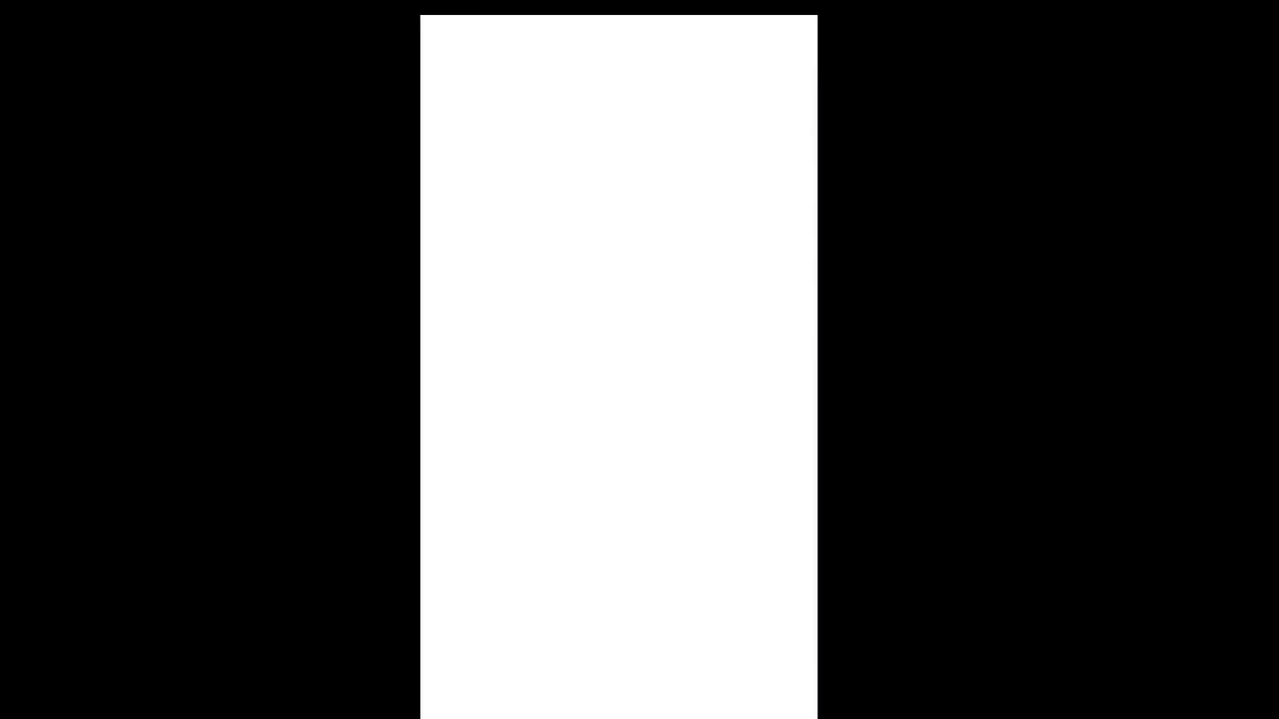